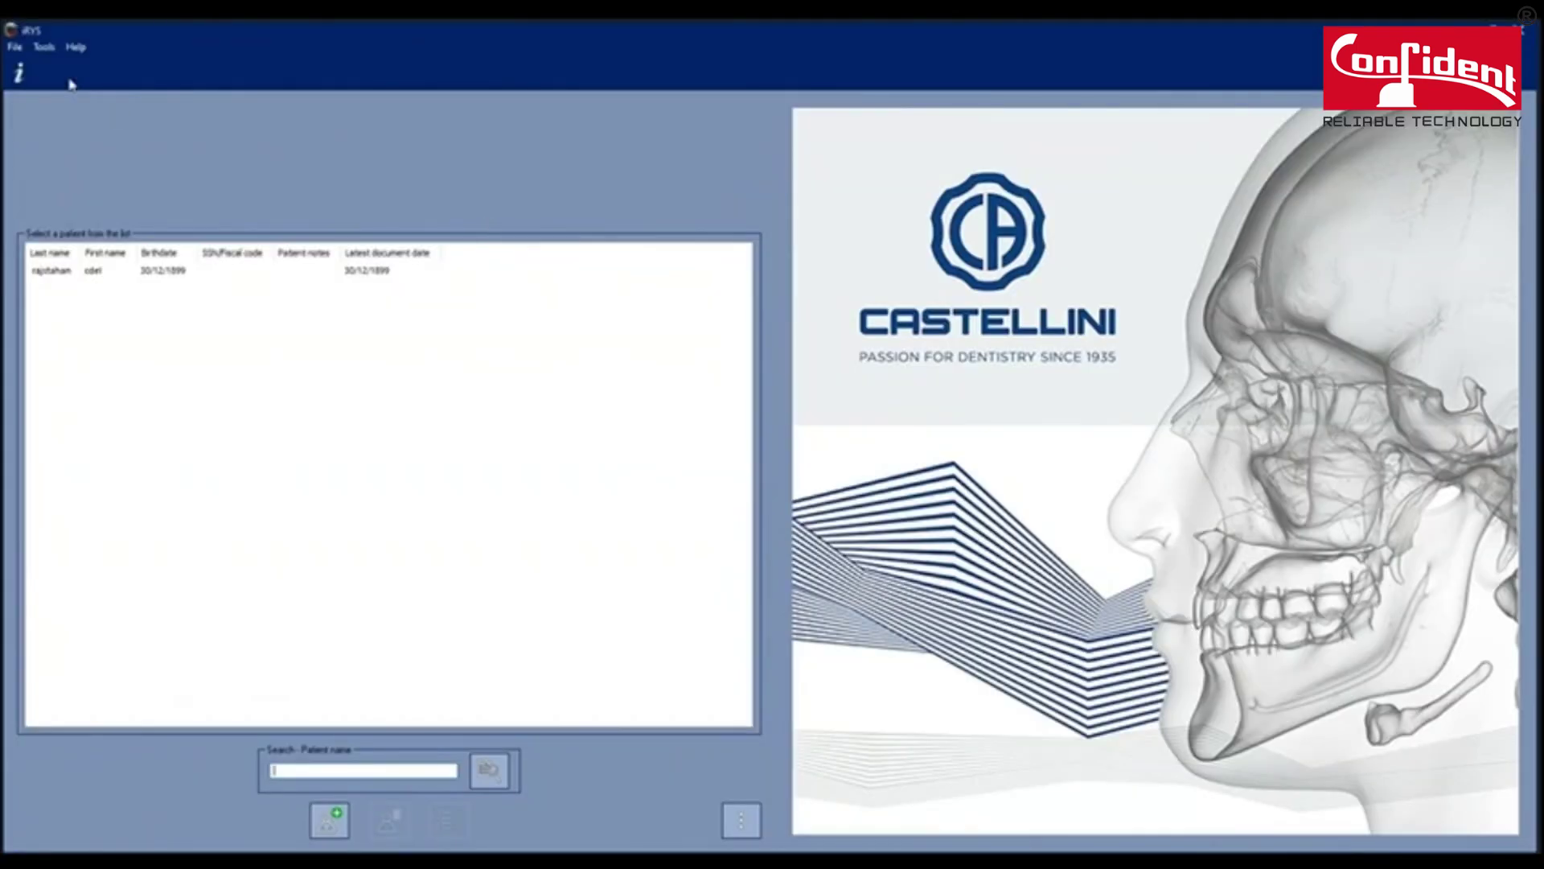
Step: Start the X-VS Driver for the intraoral sensor and minimise its window
click(45, 48)
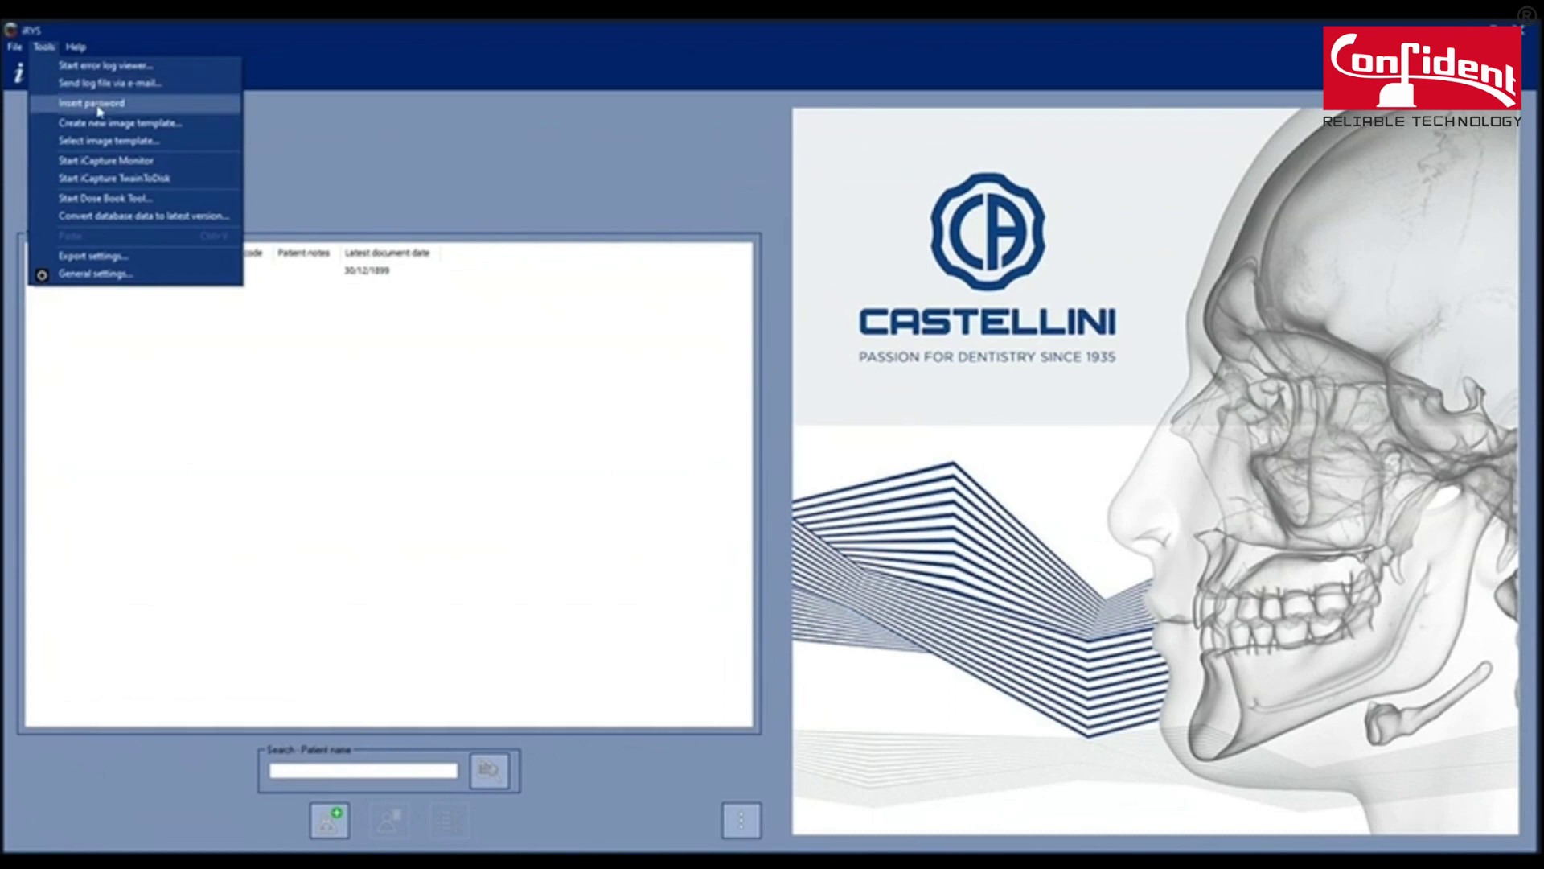
click(114, 179)
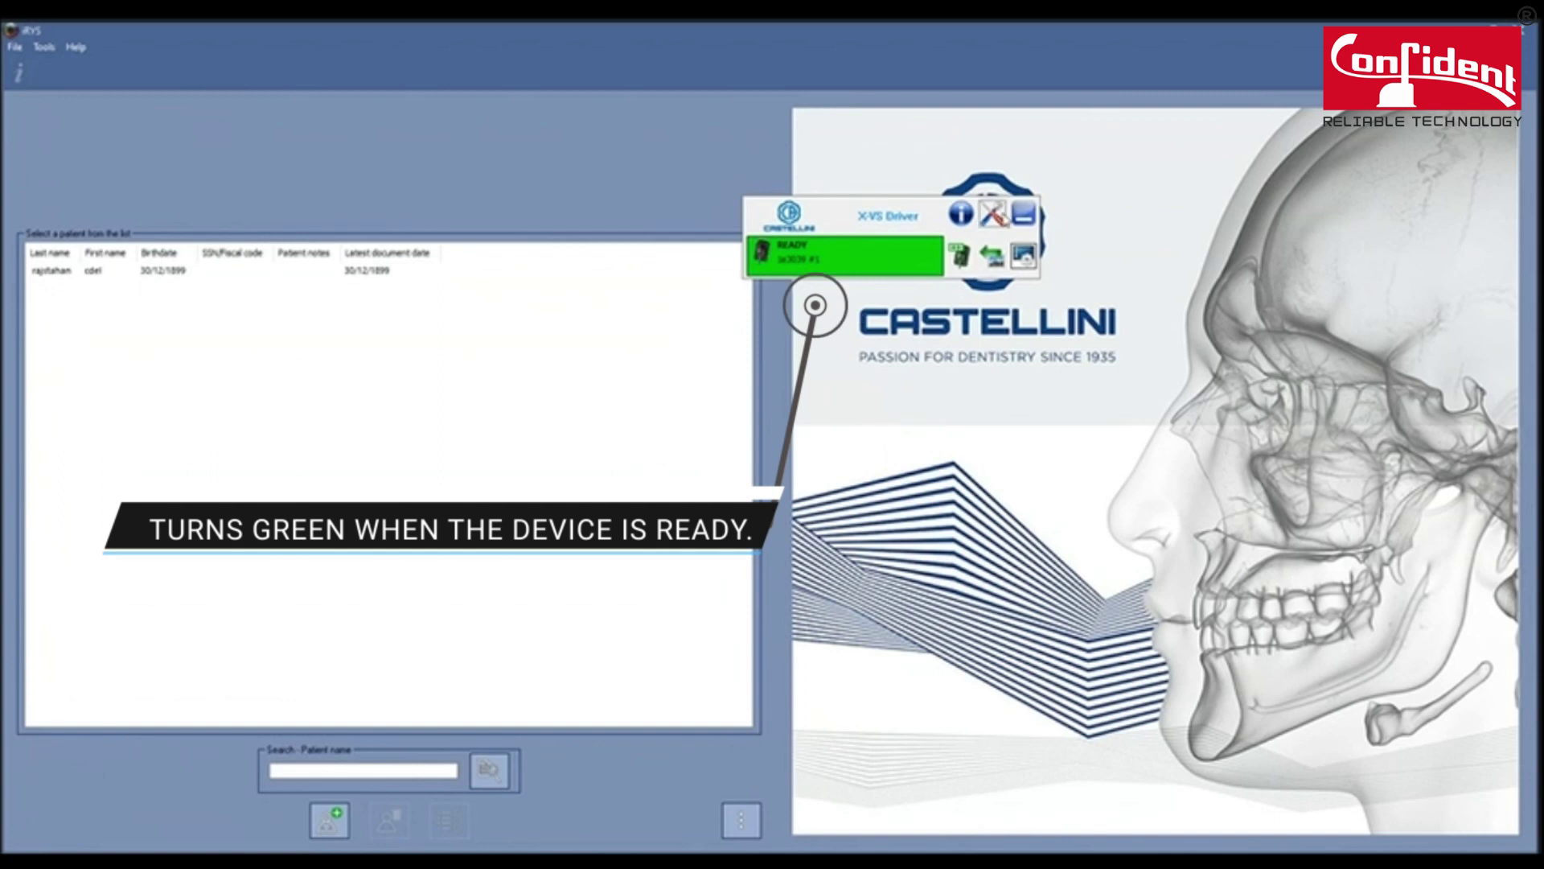
click(1023, 216)
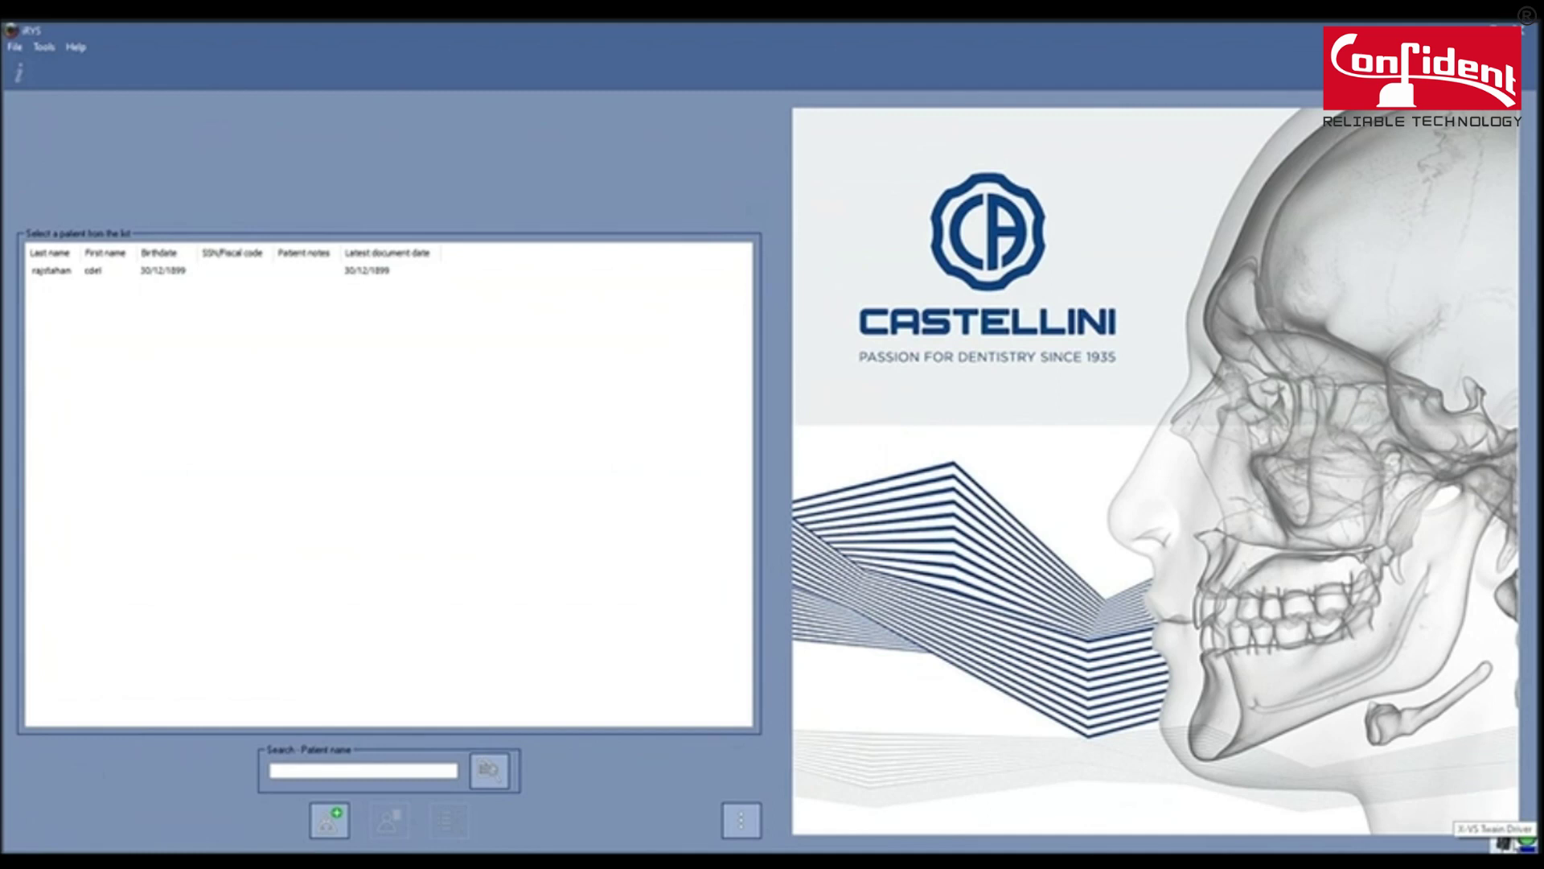
Step: Create a new patient record, fill in the patient's last and first name, and set the sex to Male
click(331, 822)
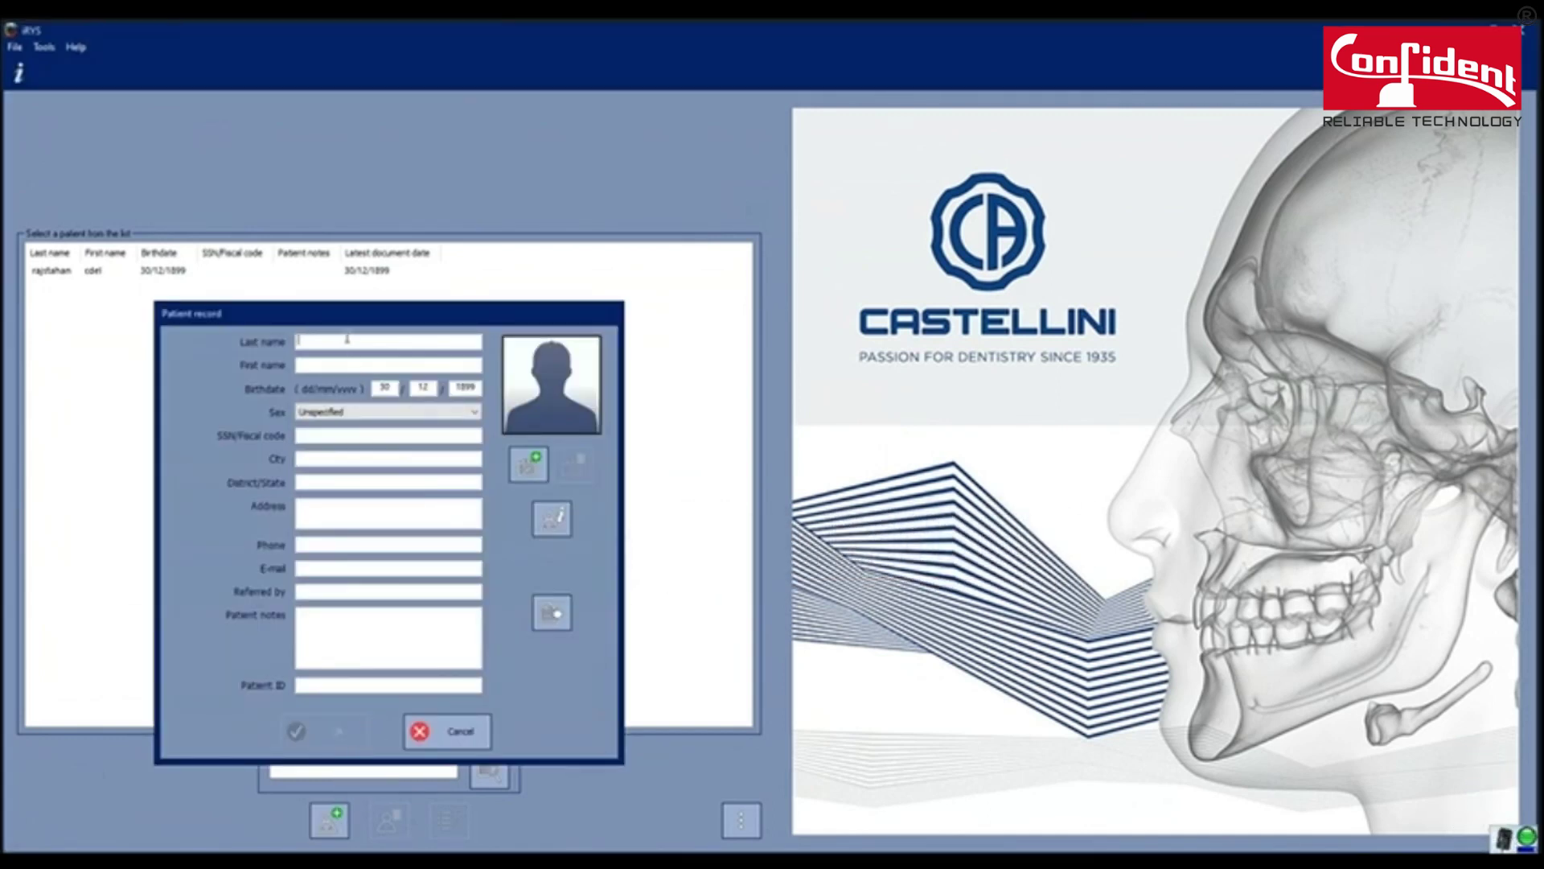
text(C)
key(Tab)
text(Kiran)
click(352, 412)
click(355, 441)
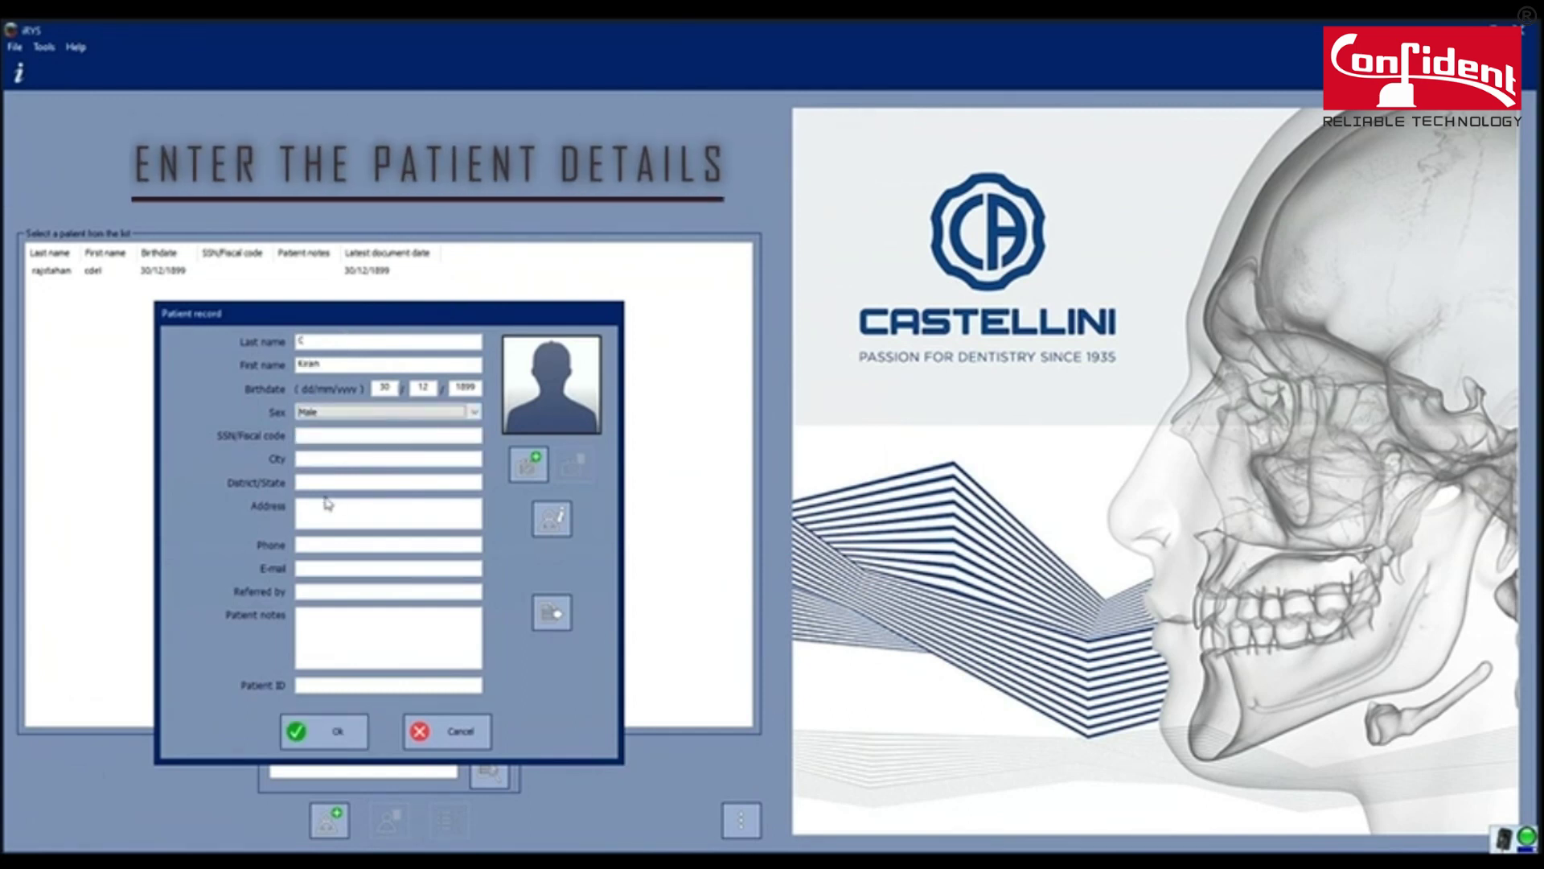
Step: Complete the record with the patient's city, phone number and e-mail, and save it without adding a photo
click(321, 456)
text(Bangalore)
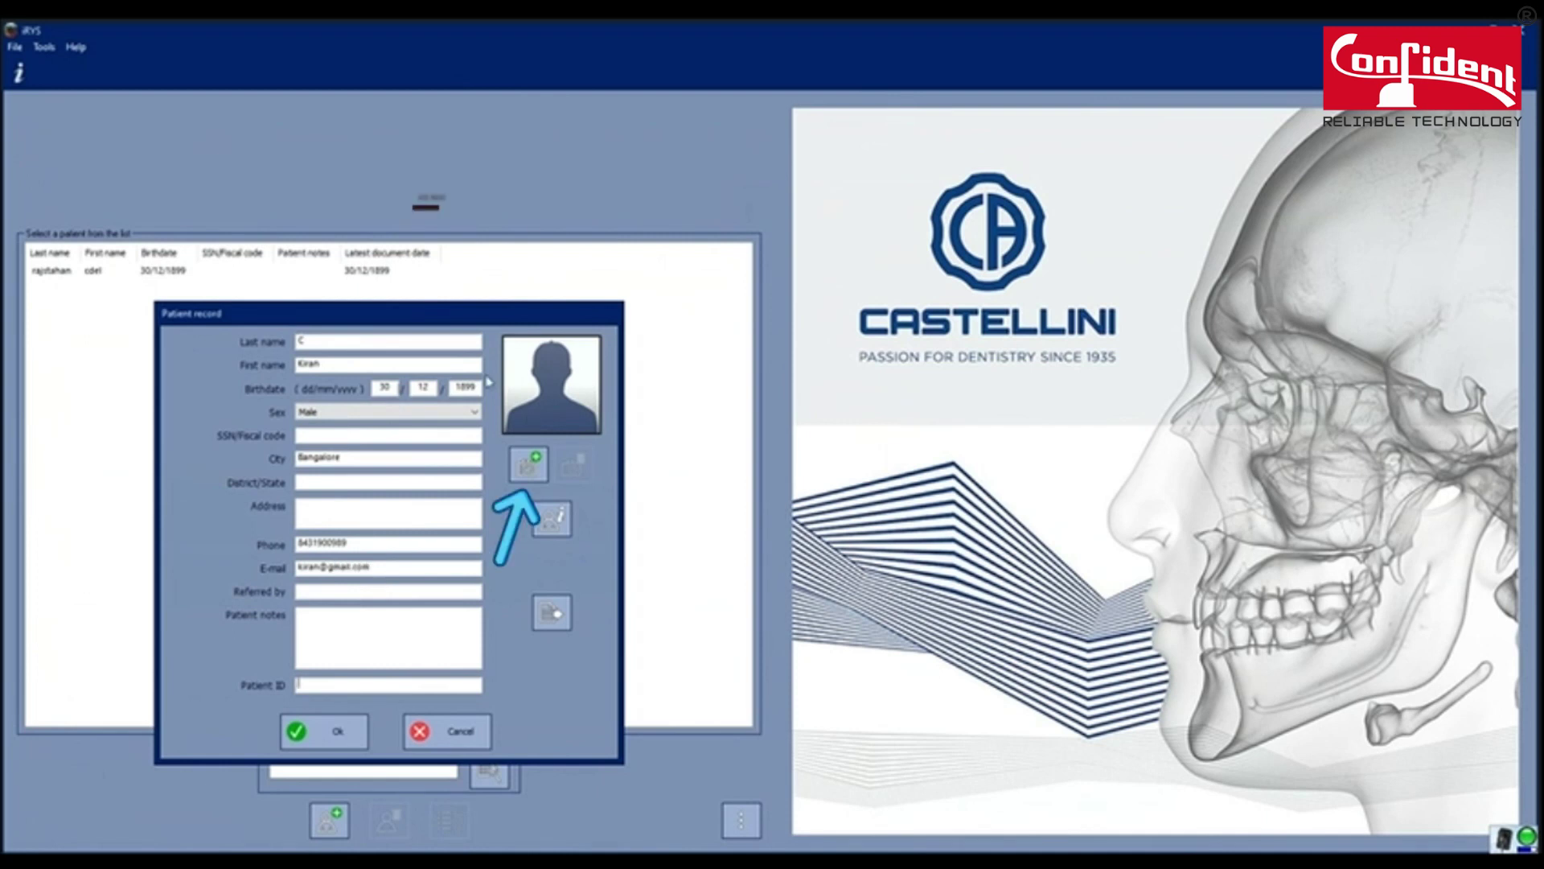
click(531, 467)
click(869, 341)
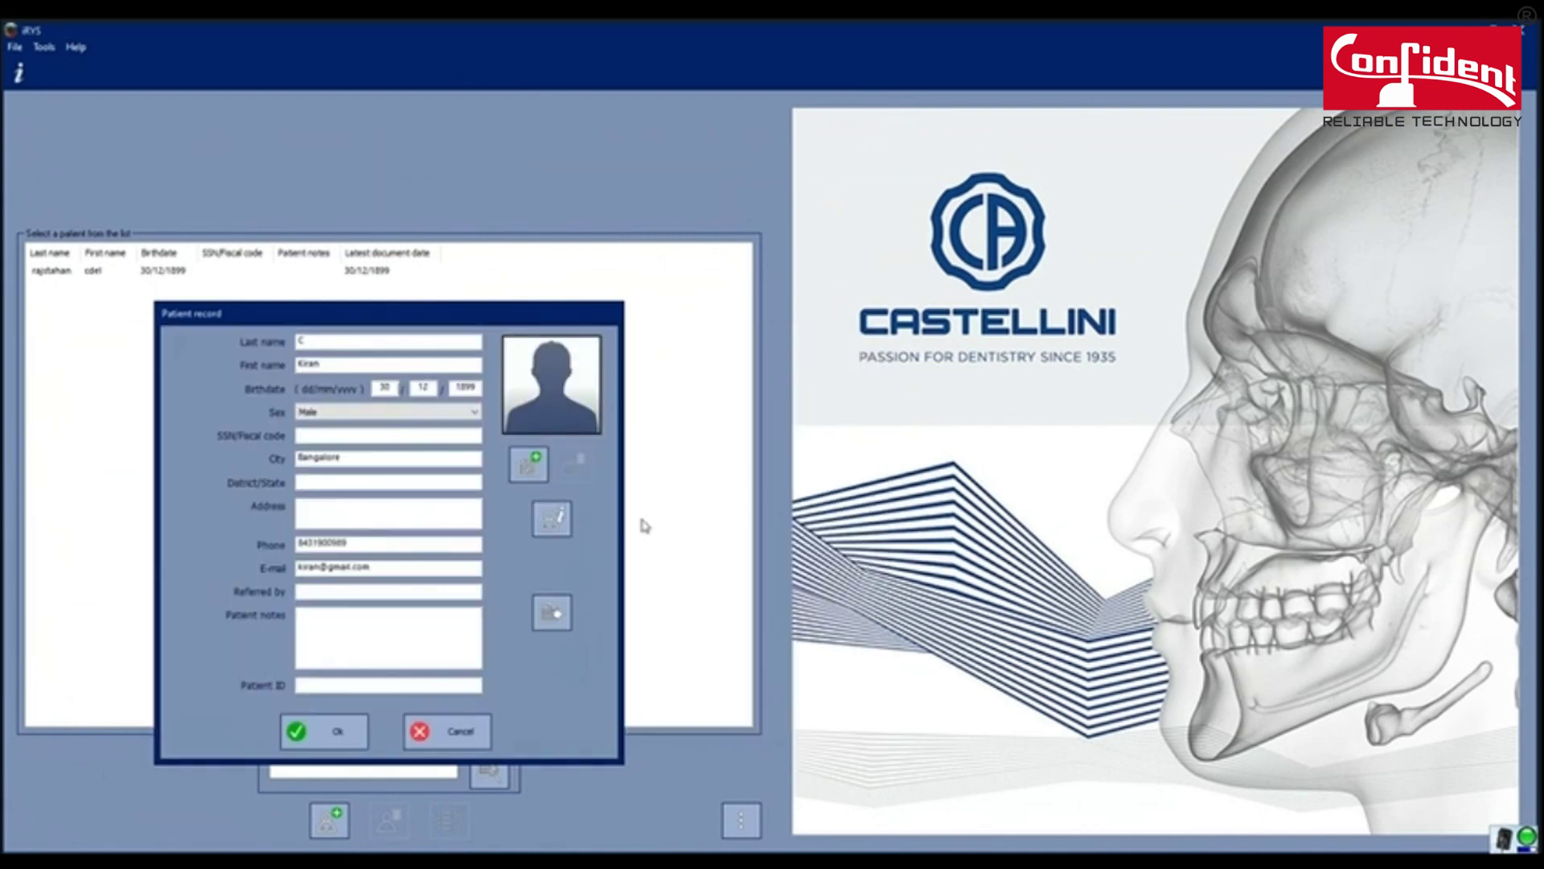
click(319, 743)
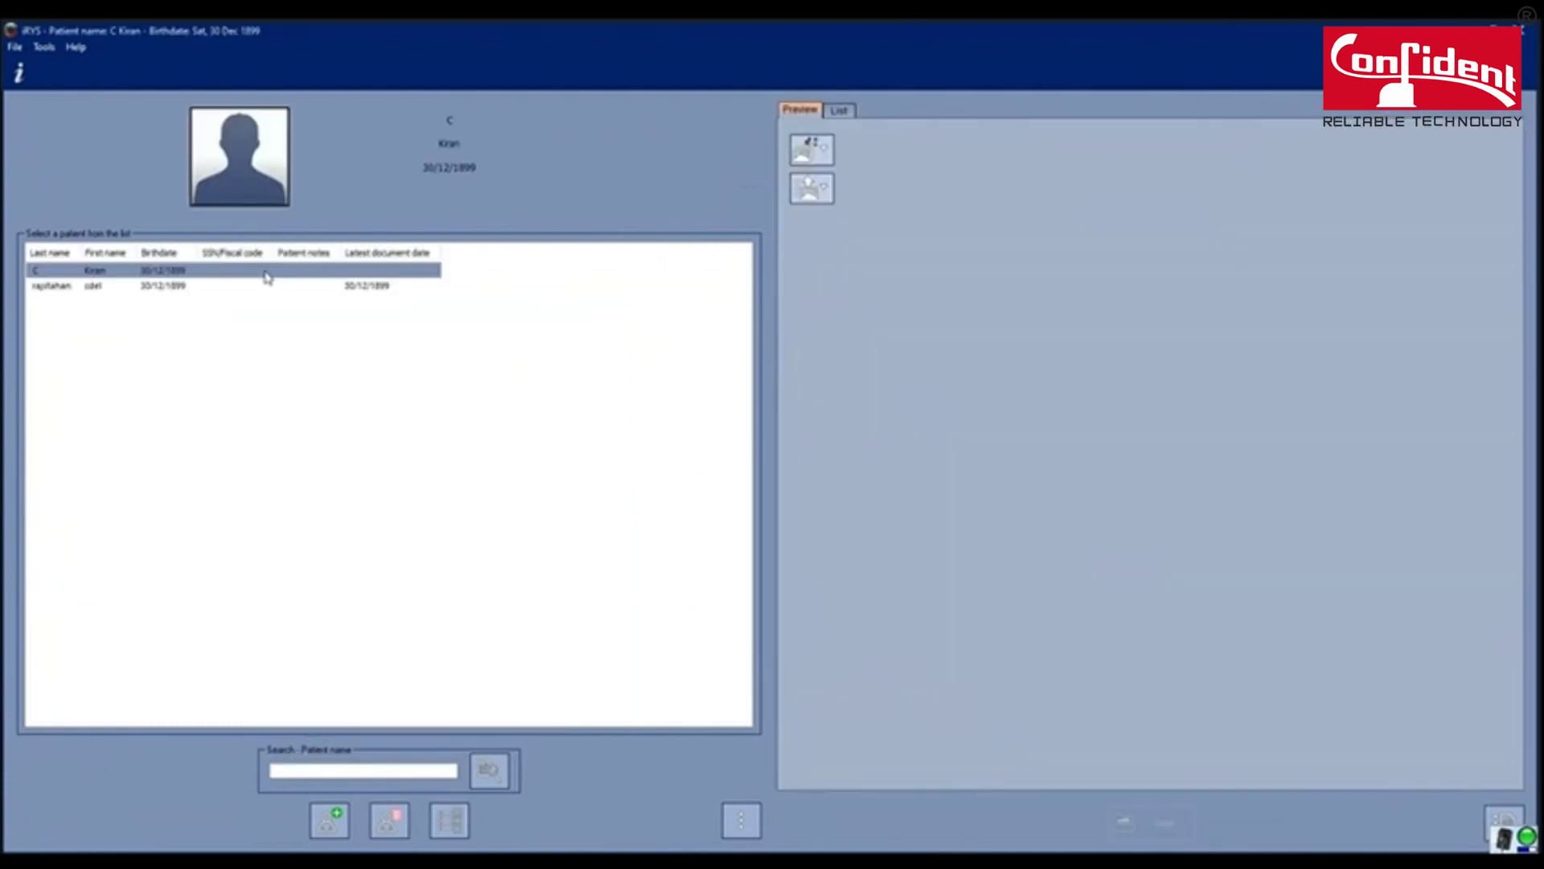
Step: Review the other existing patient's saved images as previews and as a list
click(170, 288)
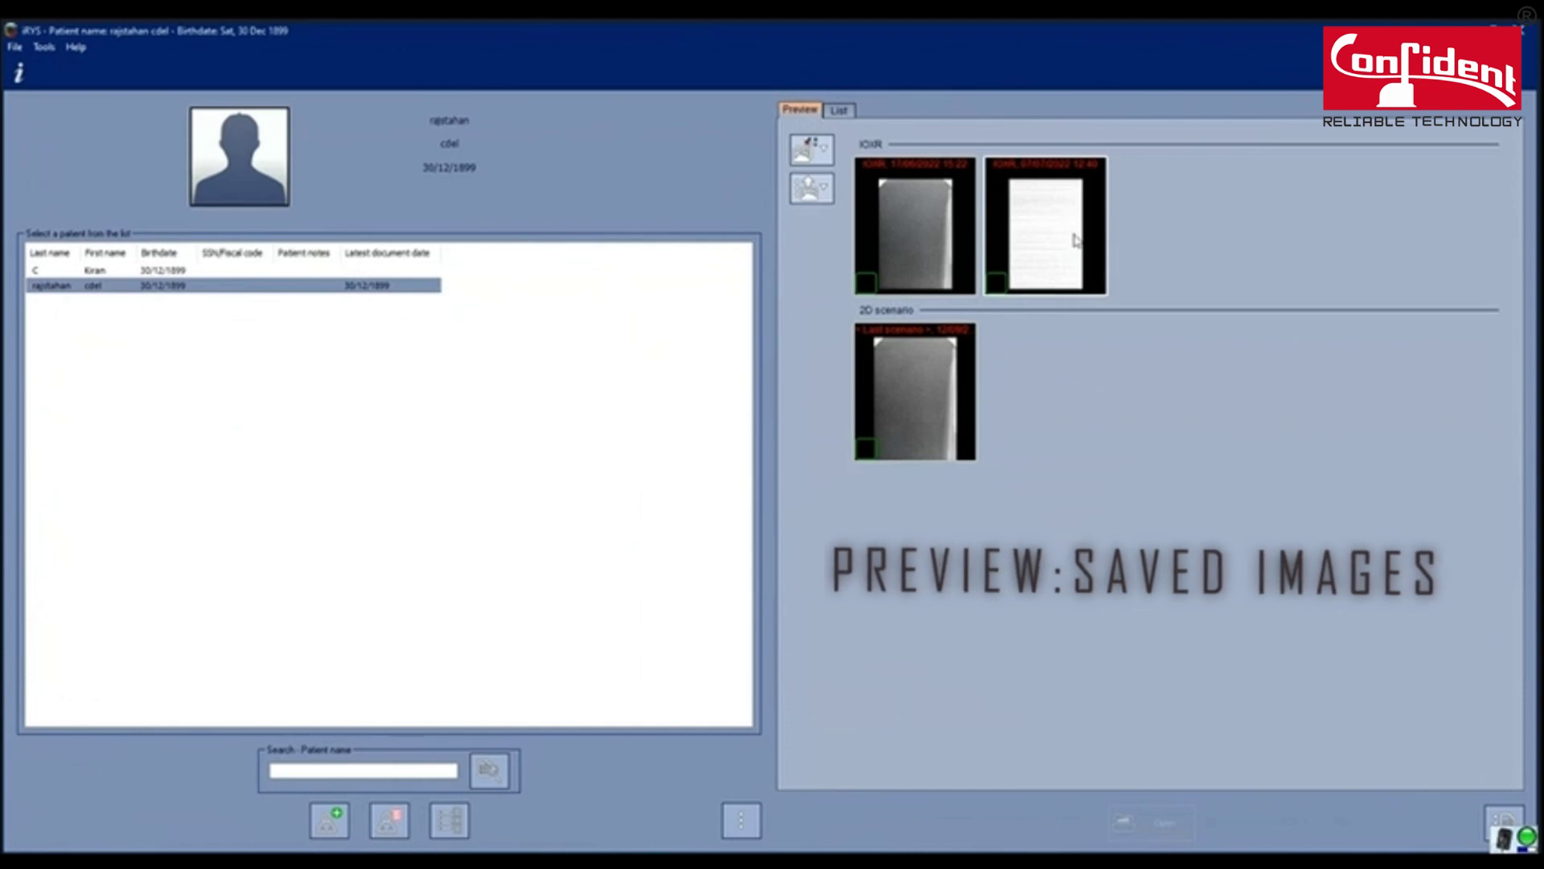
click(840, 111)
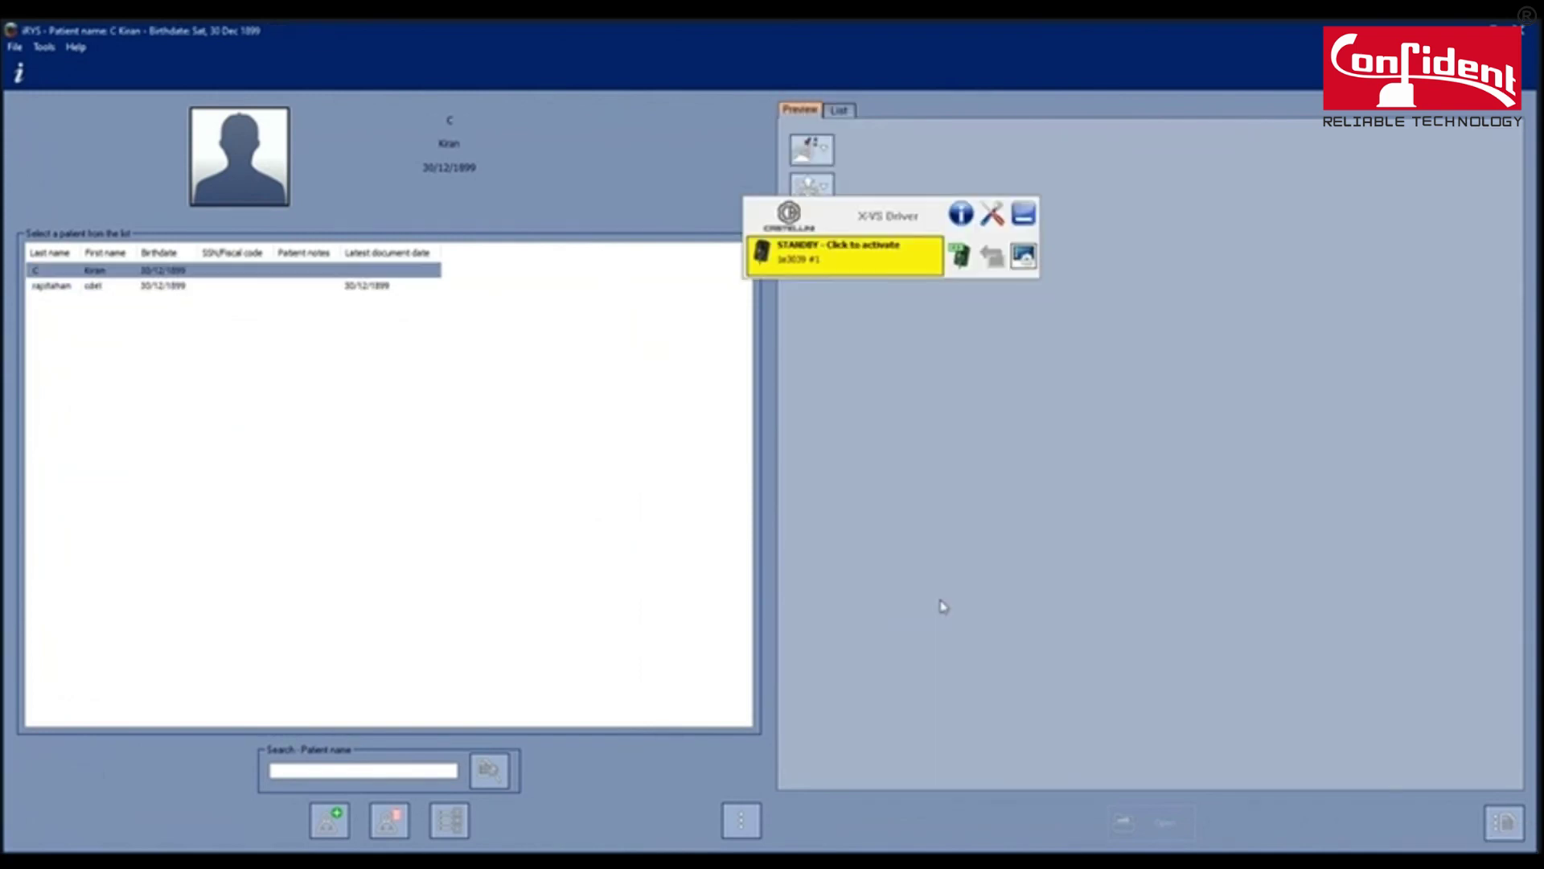
Step: Acquire an intraoral X-ray with the sensor and assign the unarchived image to the current patient
click(959, 256)
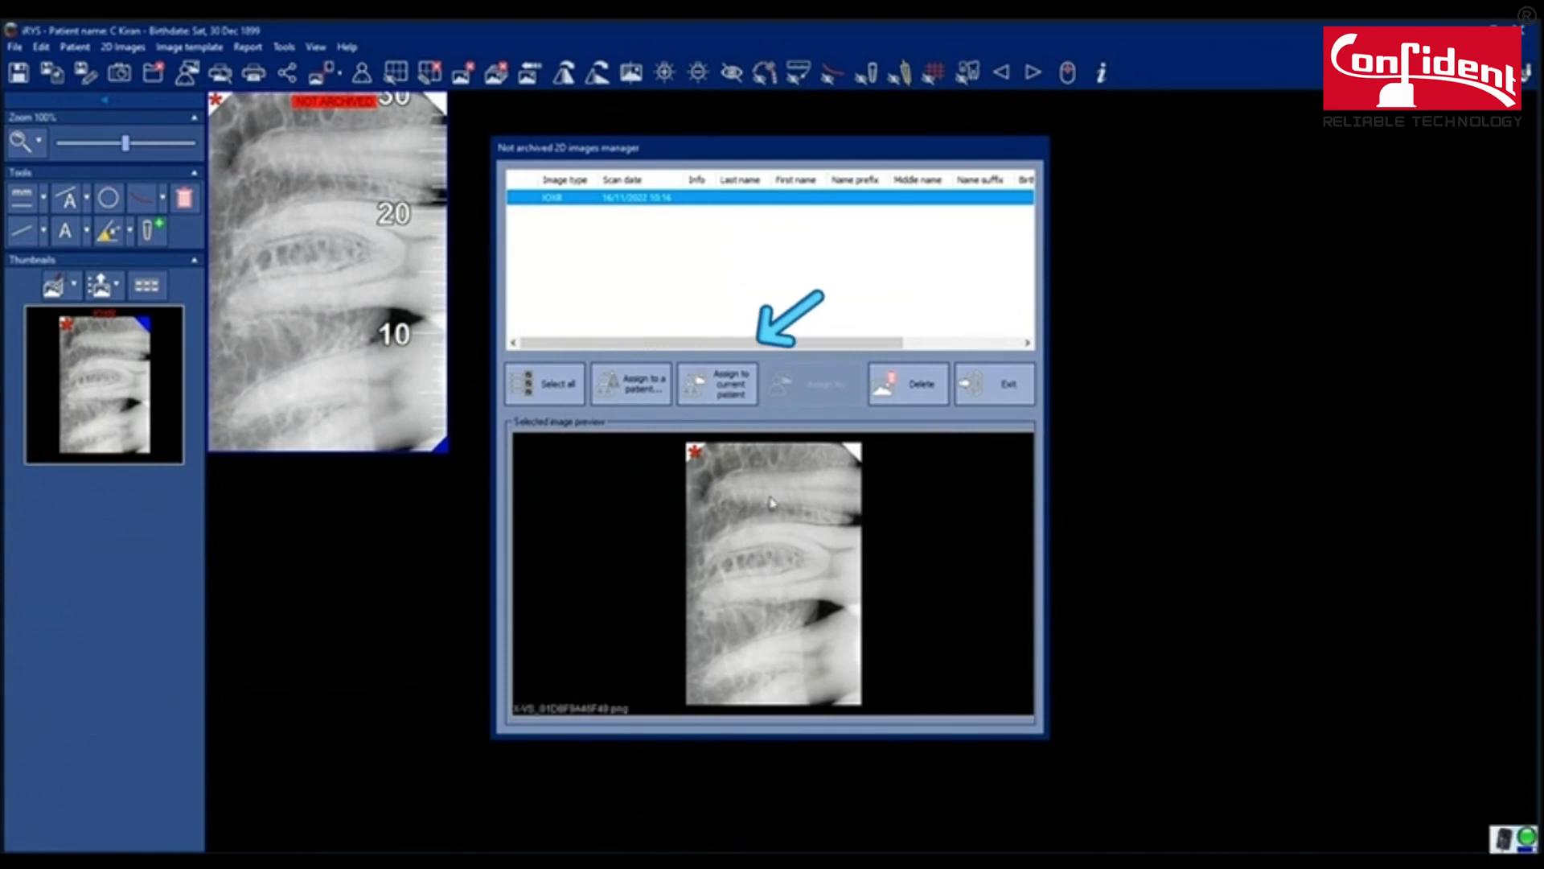
click(653, 392)
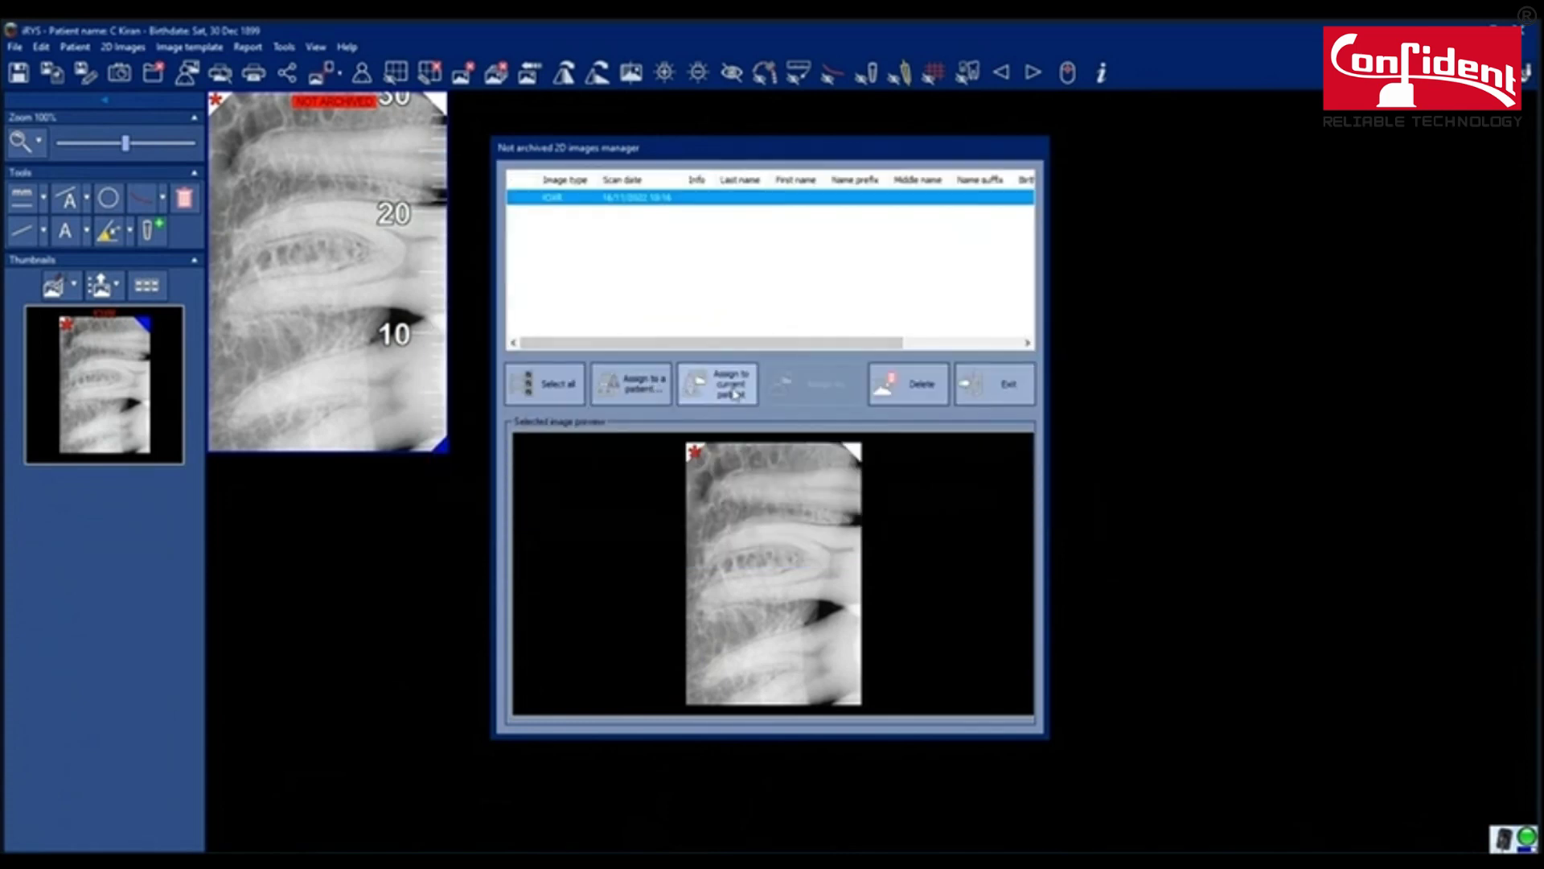
click(734, 393)
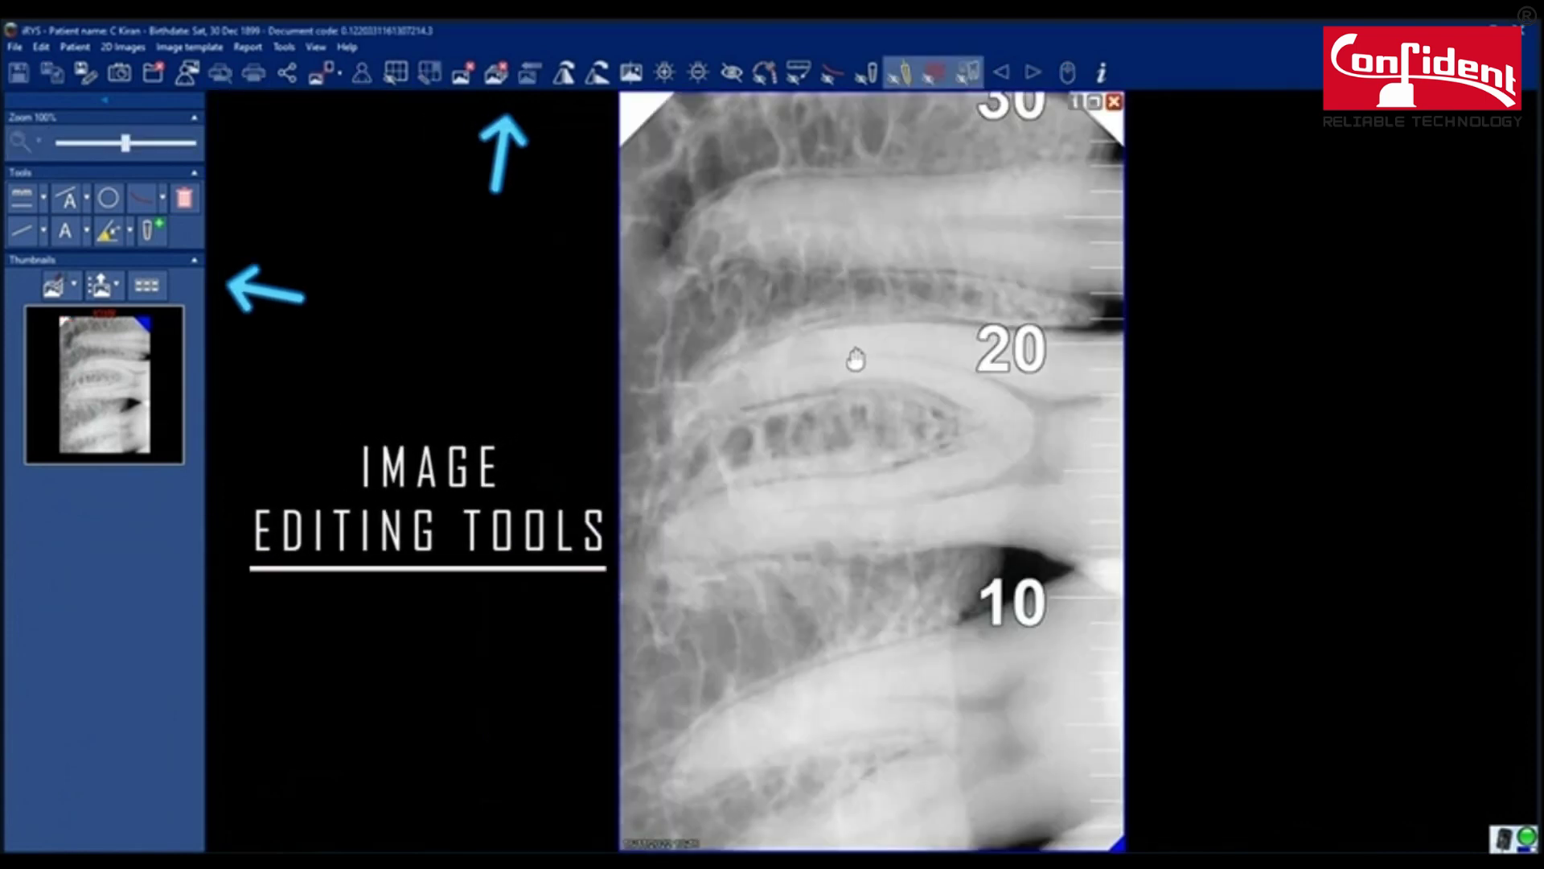
Step: Flip the X-ray twice and rotate it 90° clockwise three times
click(570, 78)
click(567, 75)
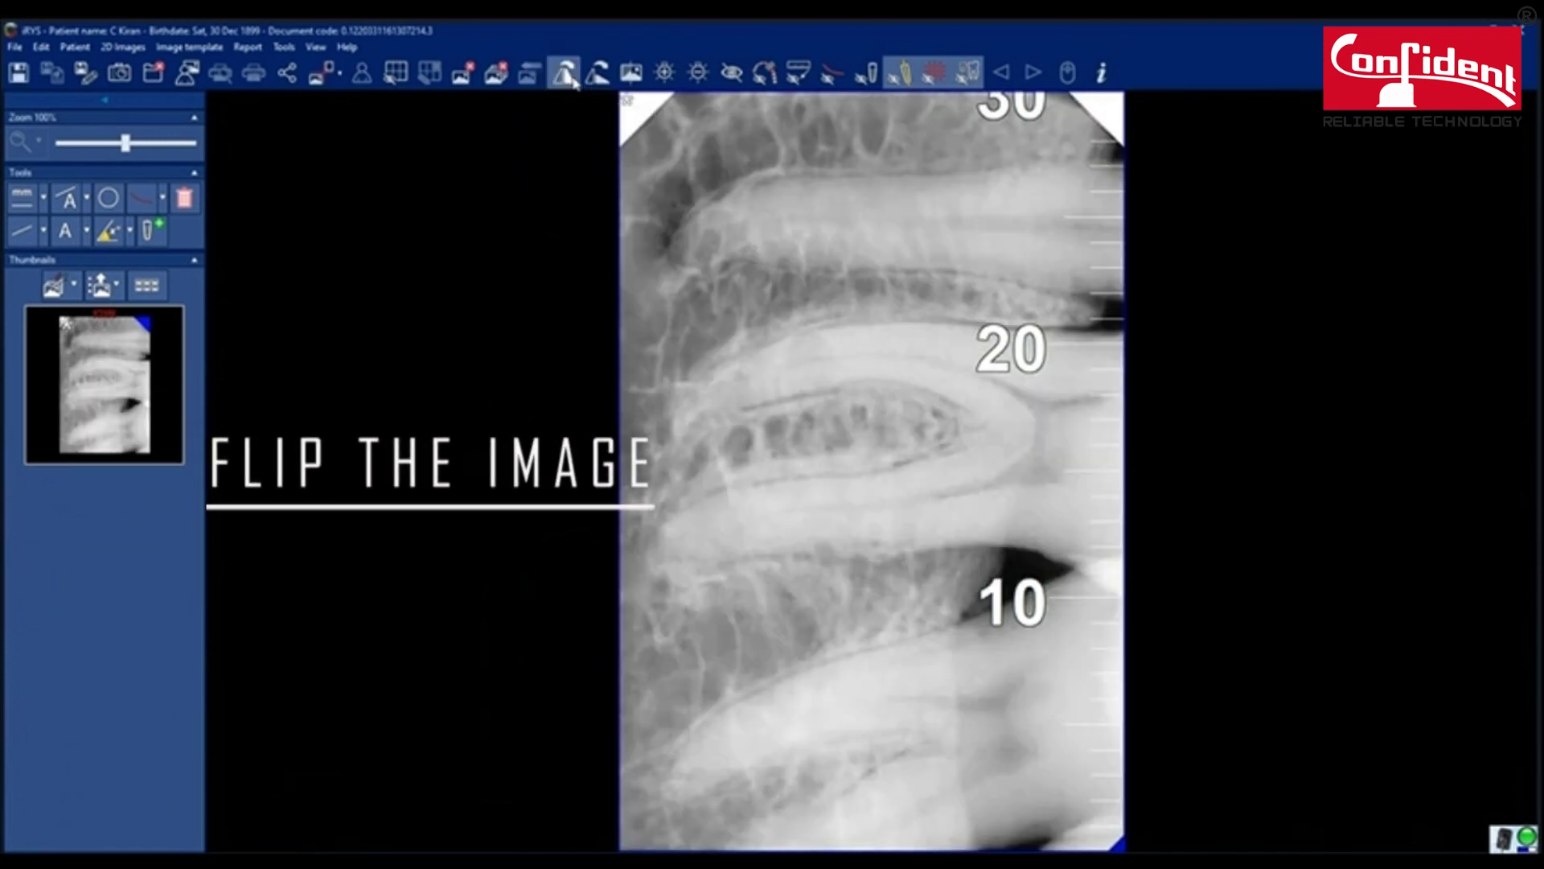
click(598, 74)
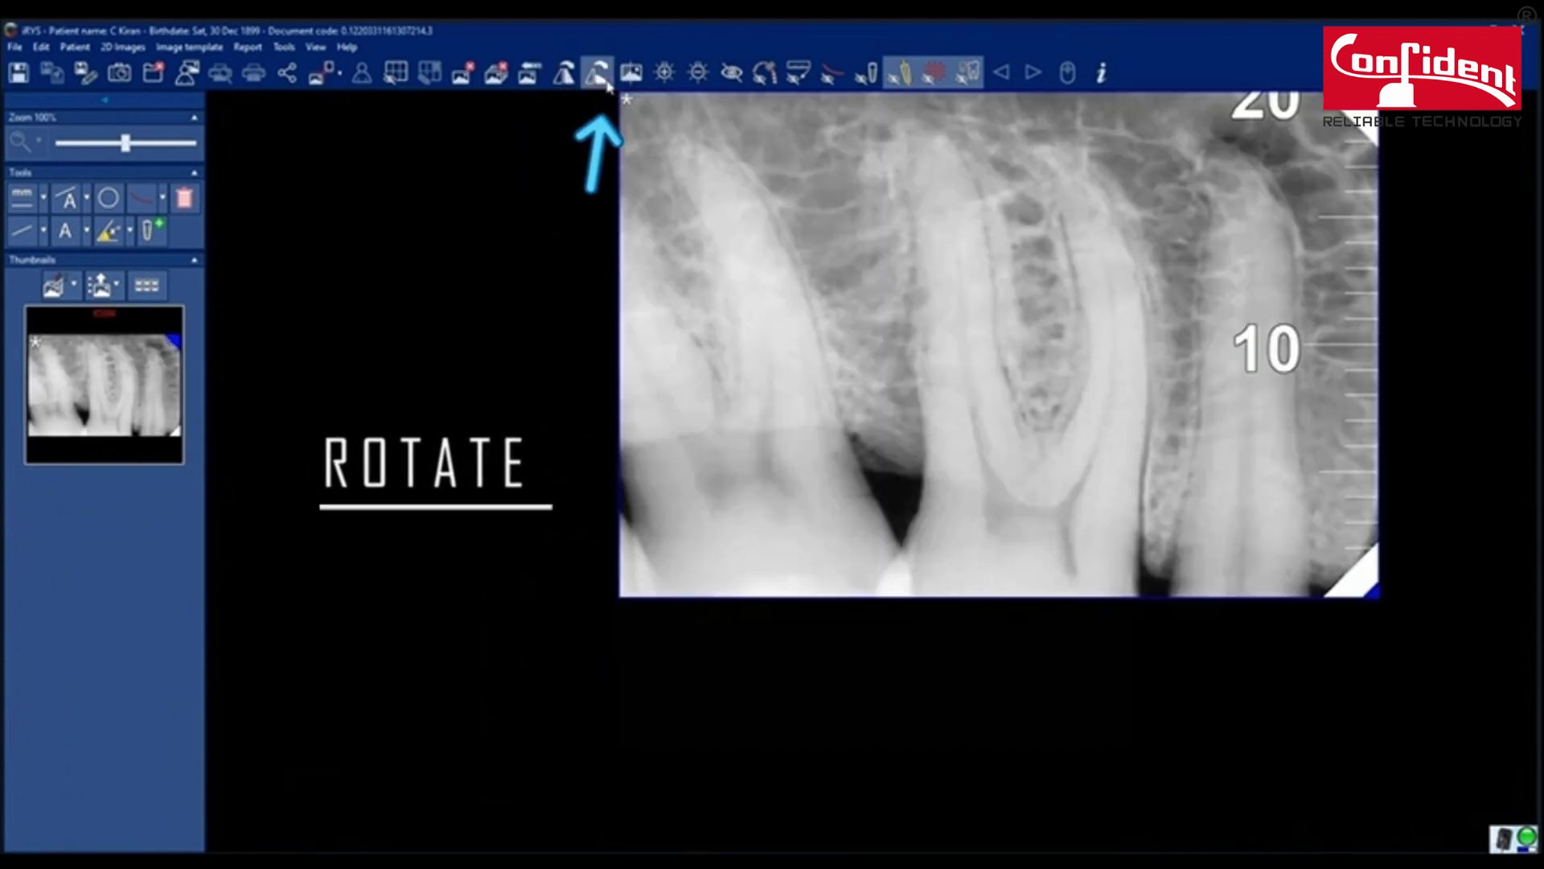
click(598, 74)
click(598, 74)
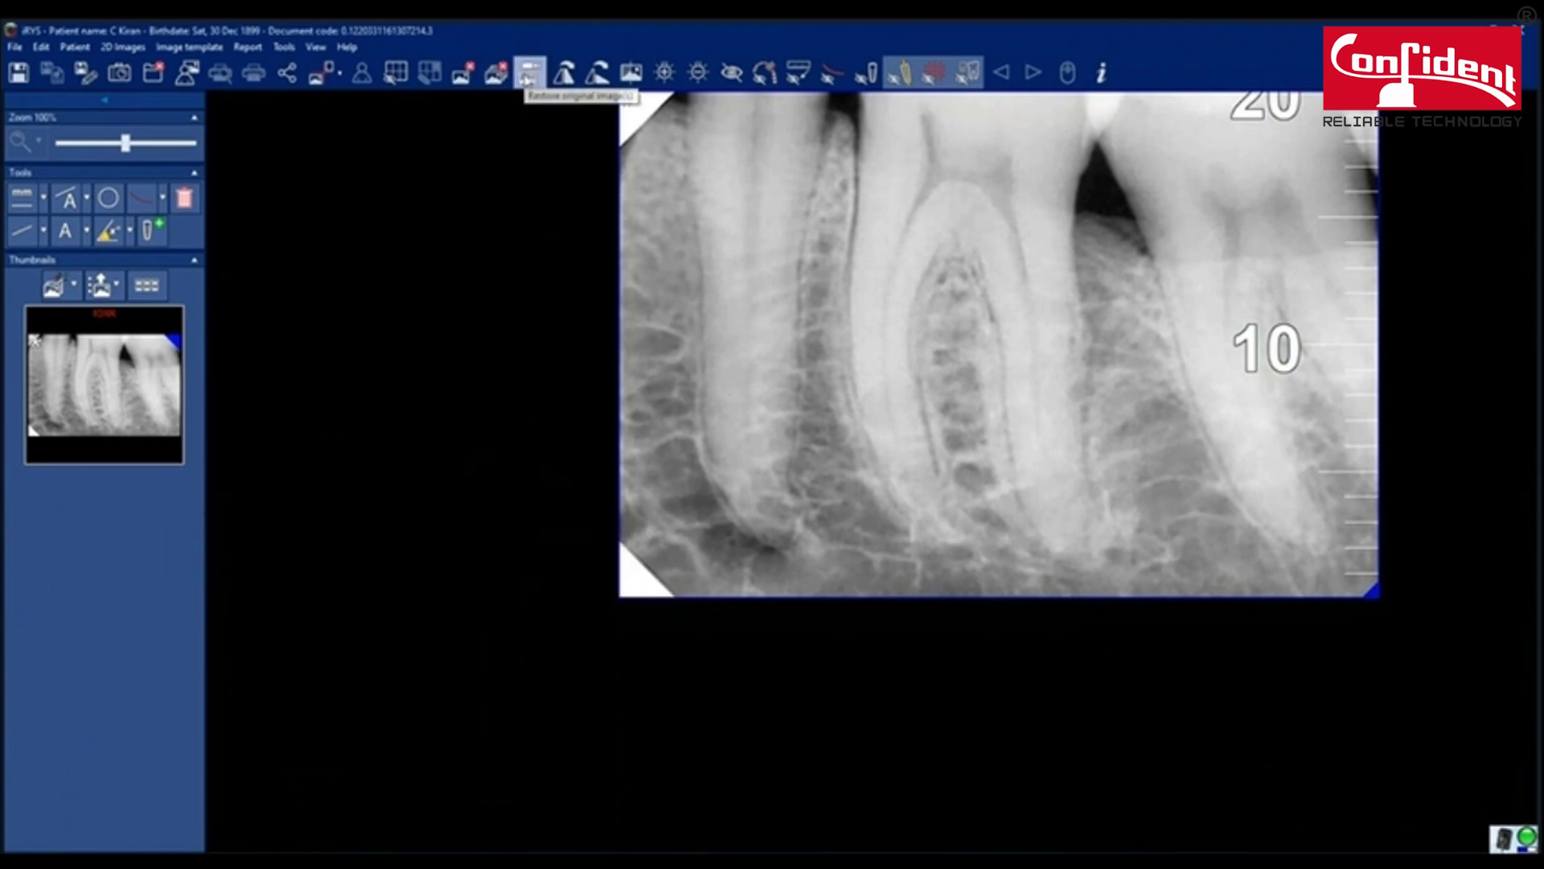
Step: Try restoring the original X-ray and adjust the image brightness in single steps
click(527, 78)
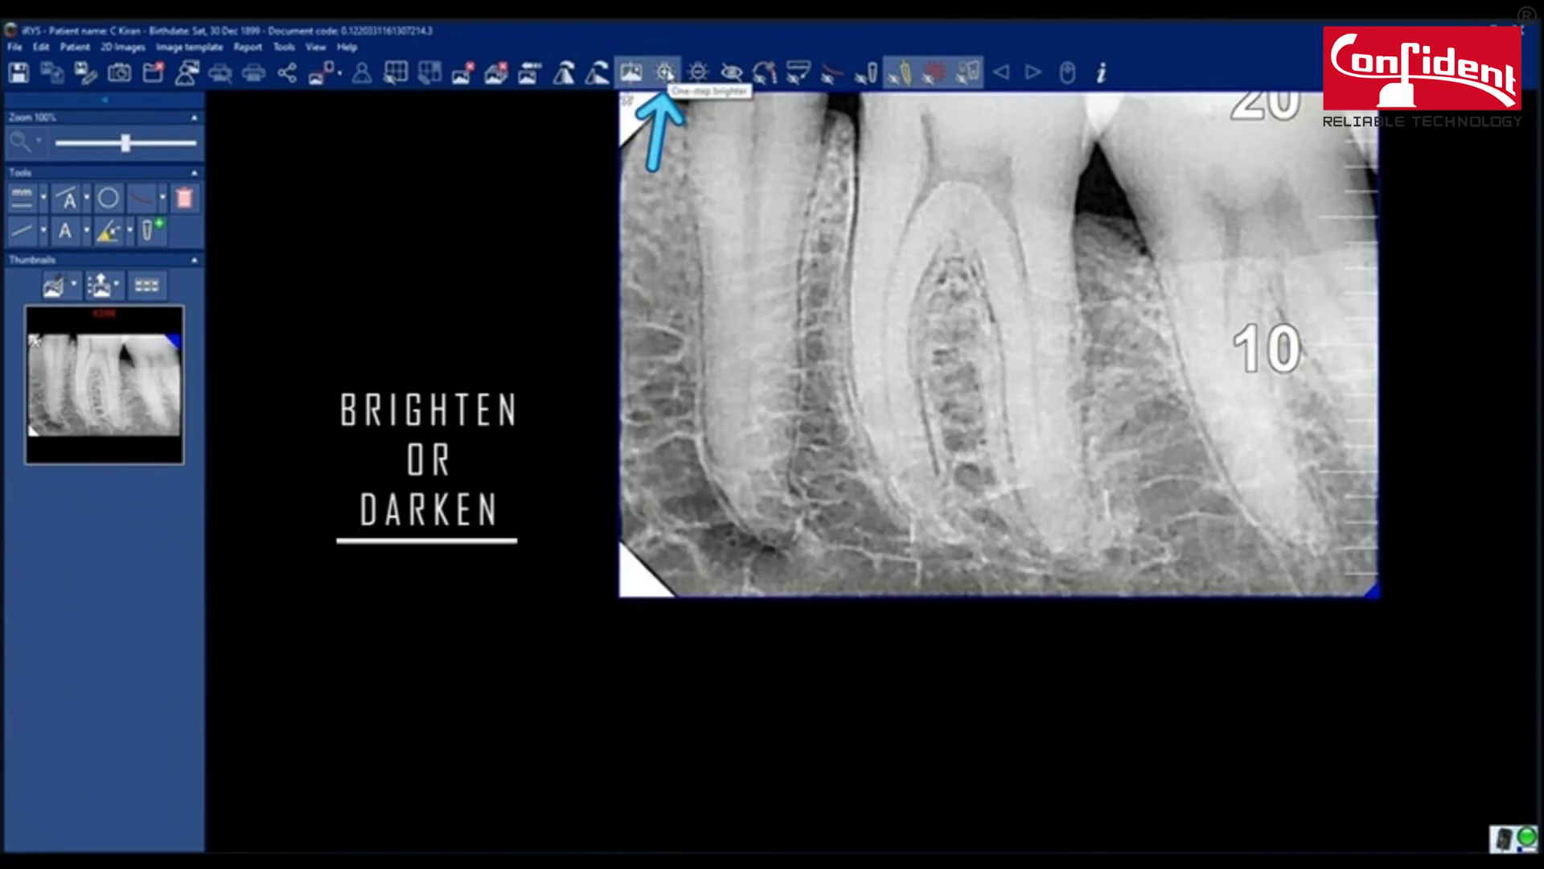
click(699, 81)
click(699, 82)
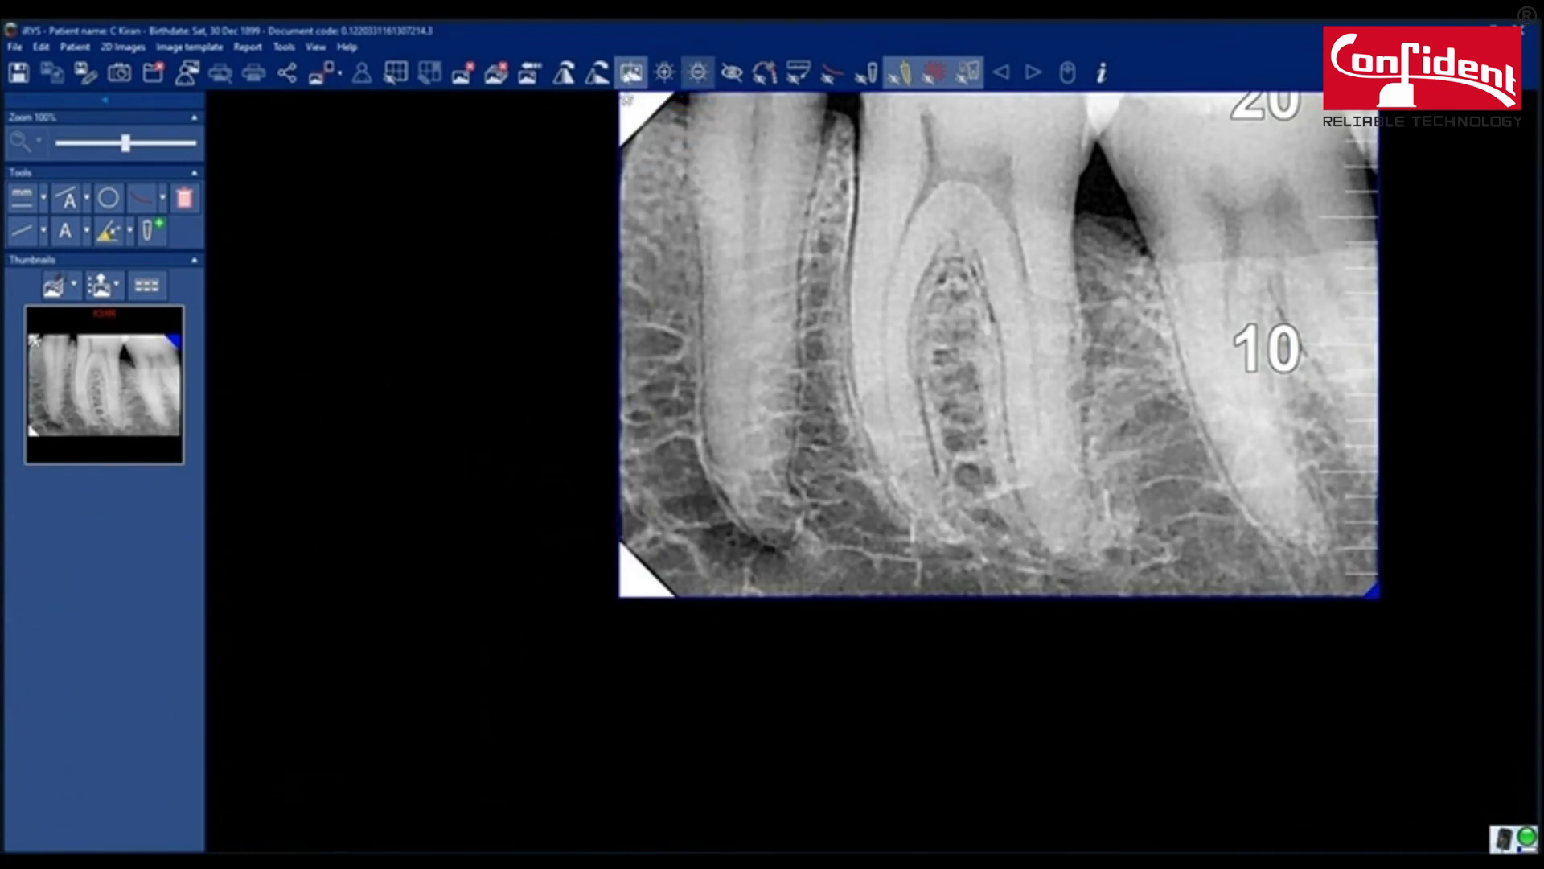
Step: Toggle the visibility of the scale and the drawn annotations on the X-ray
click(732, 76)
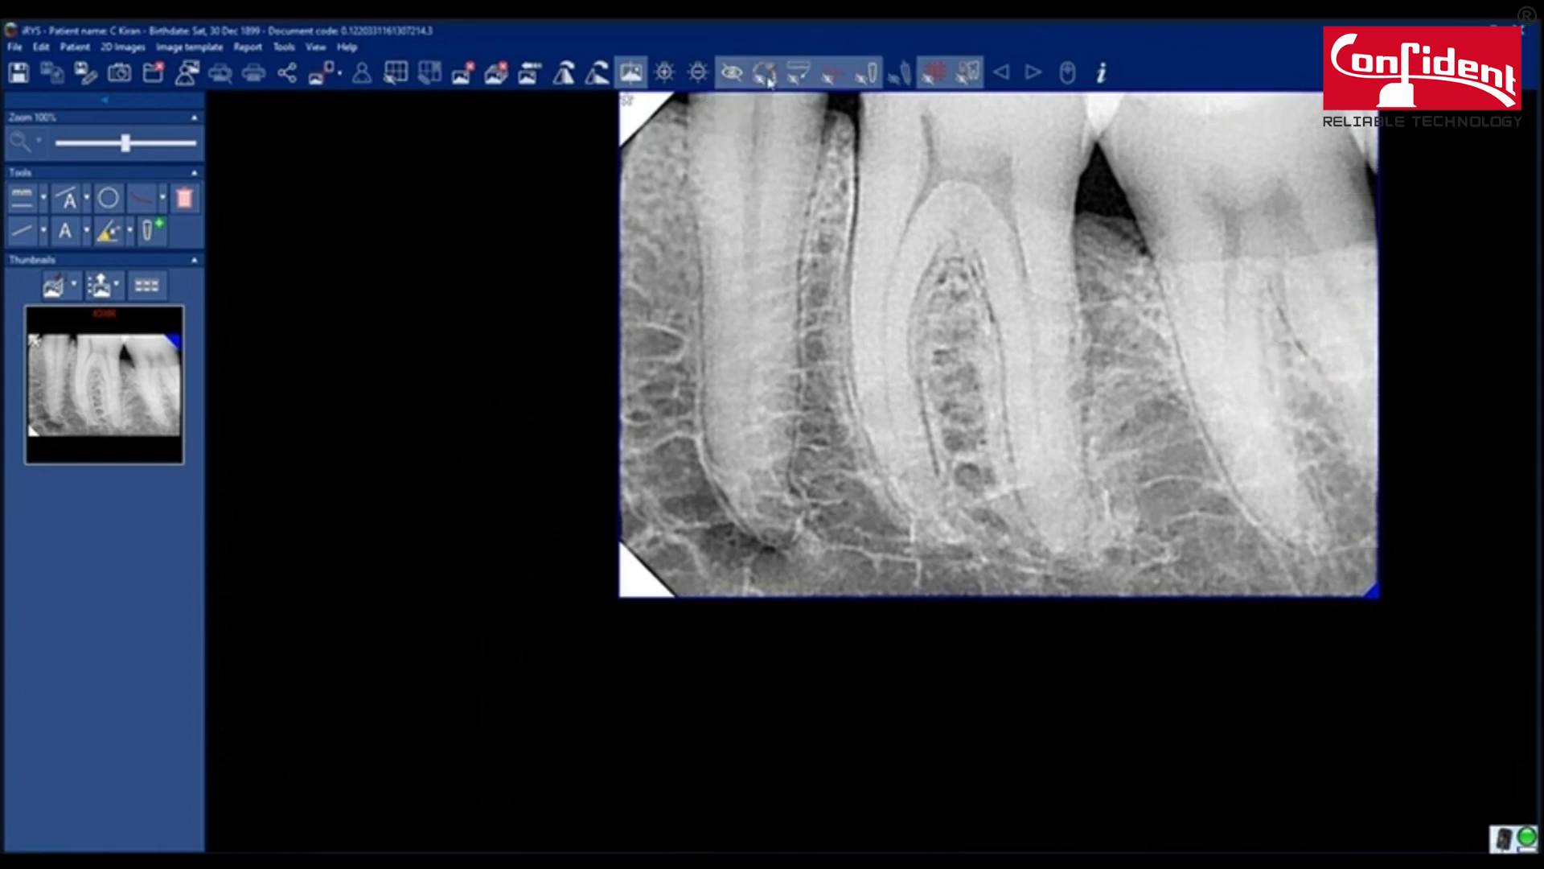
click(765, 77)
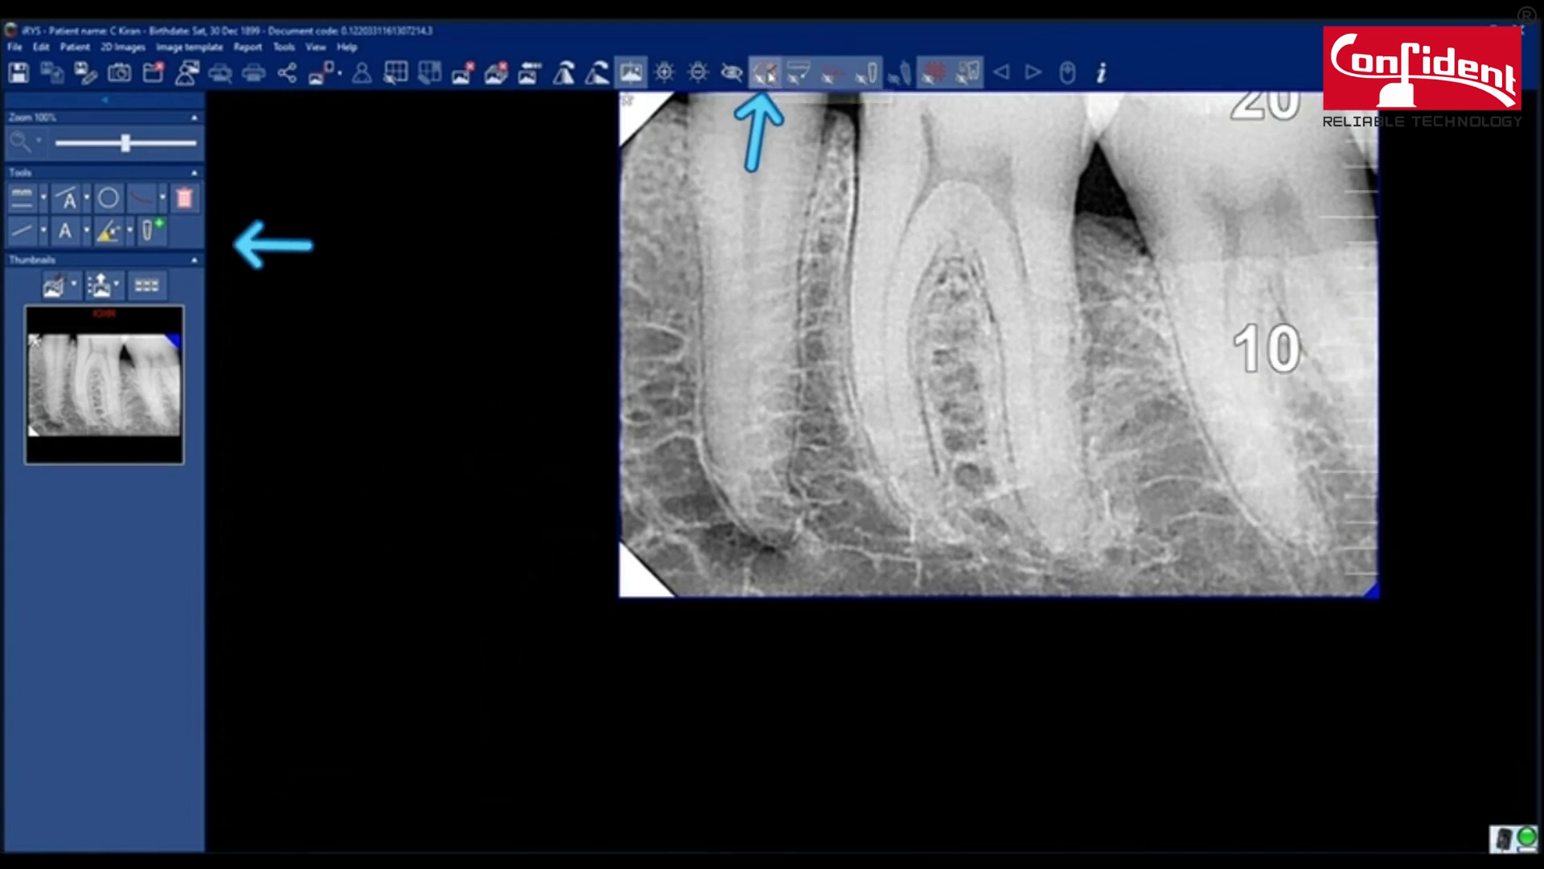
click(801, 75)
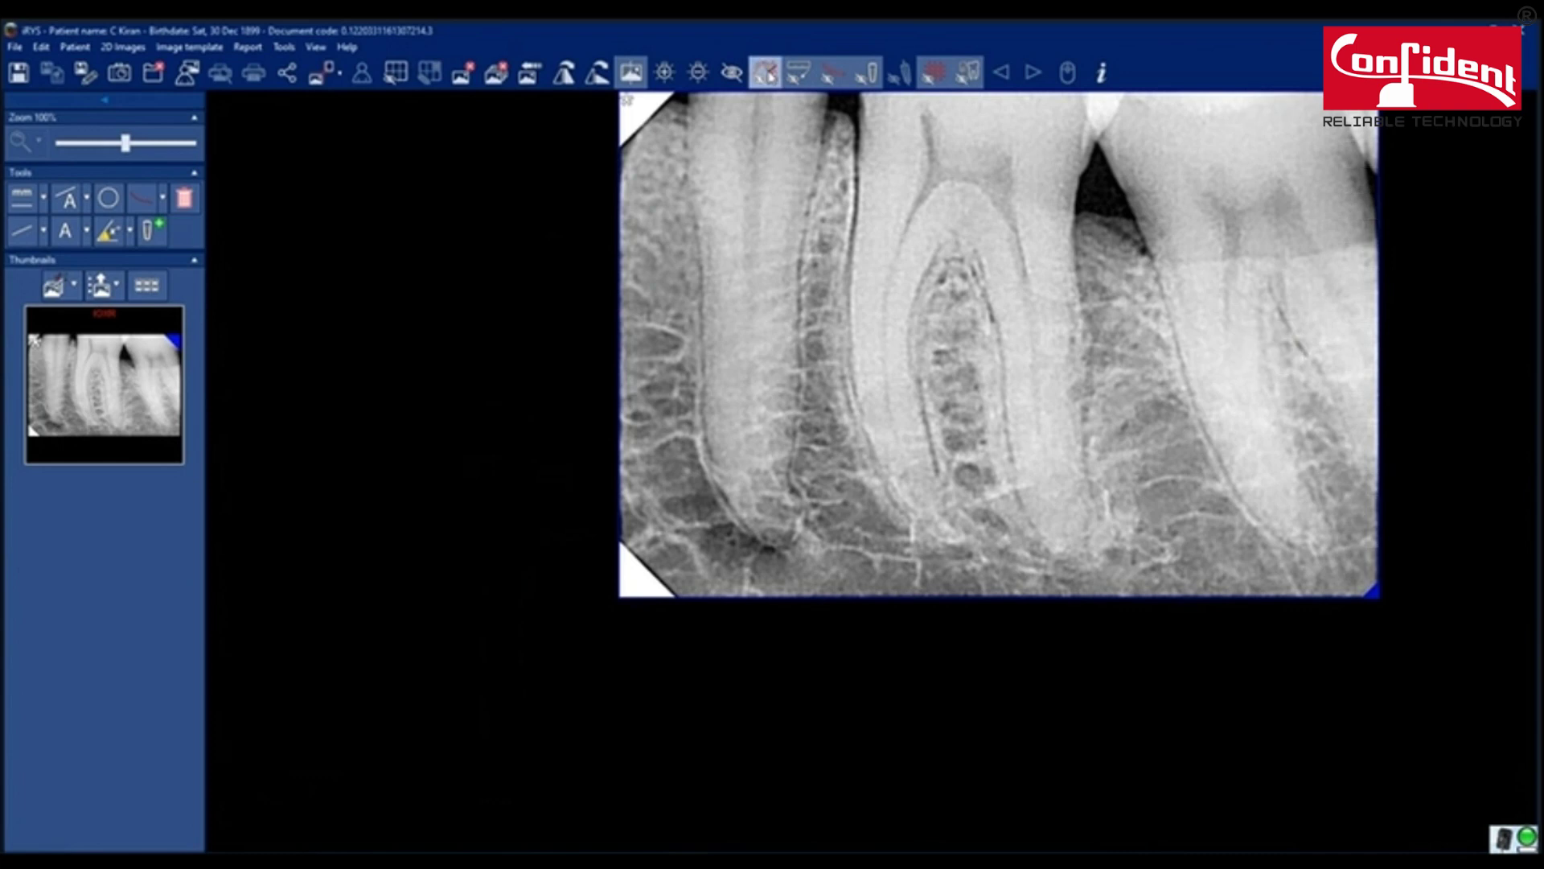
Step: Show the tooth chart for image filtering, and open the X-ray's image notes with tooth selection and accept them
click(970, 73)
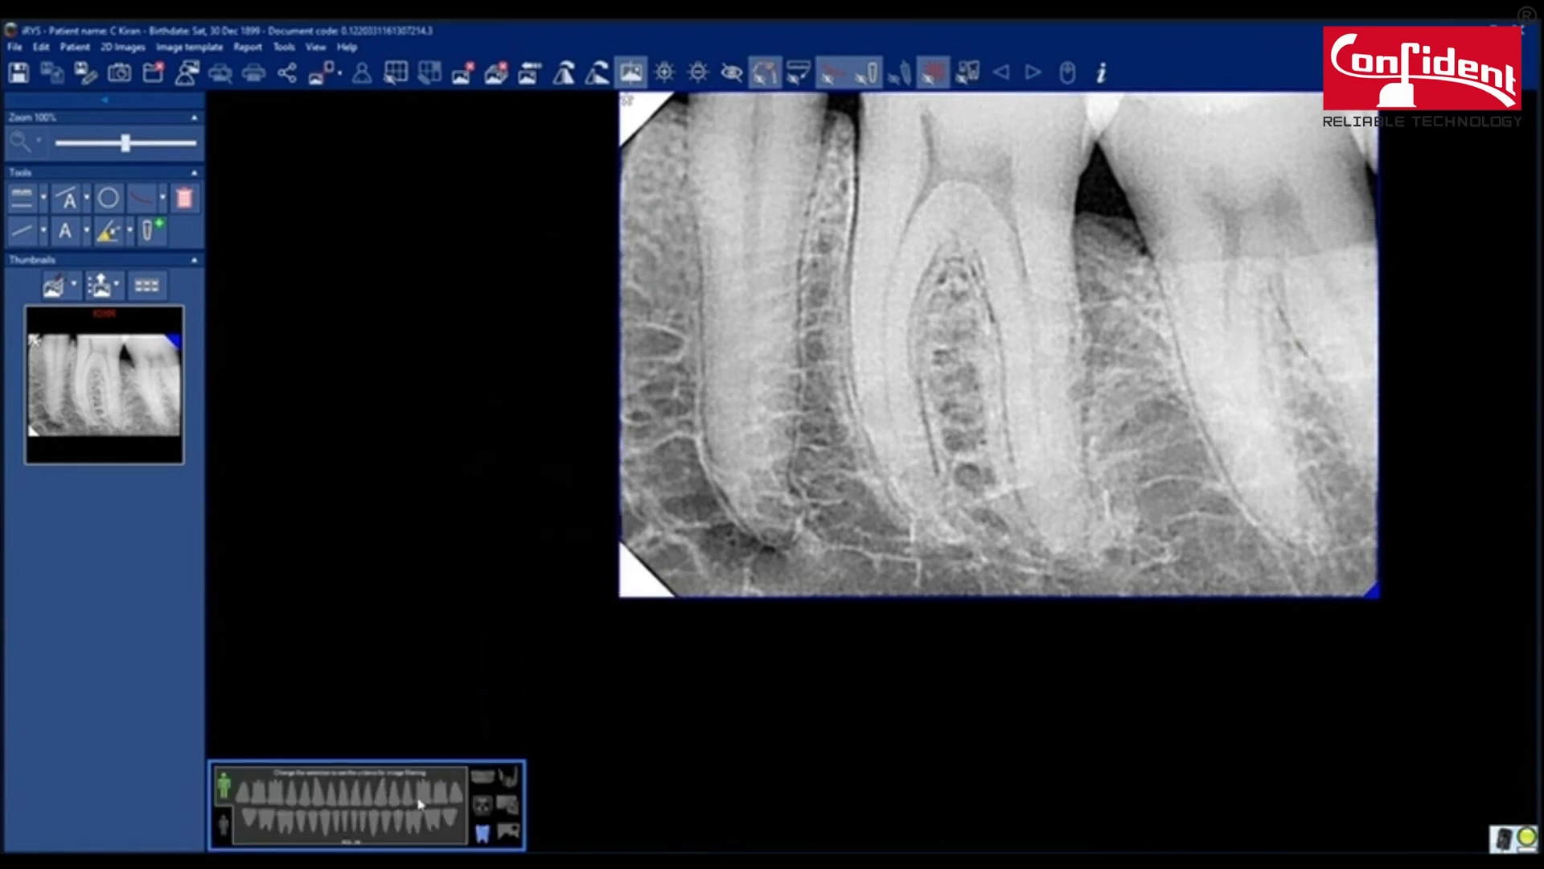
right_click(791, 525)
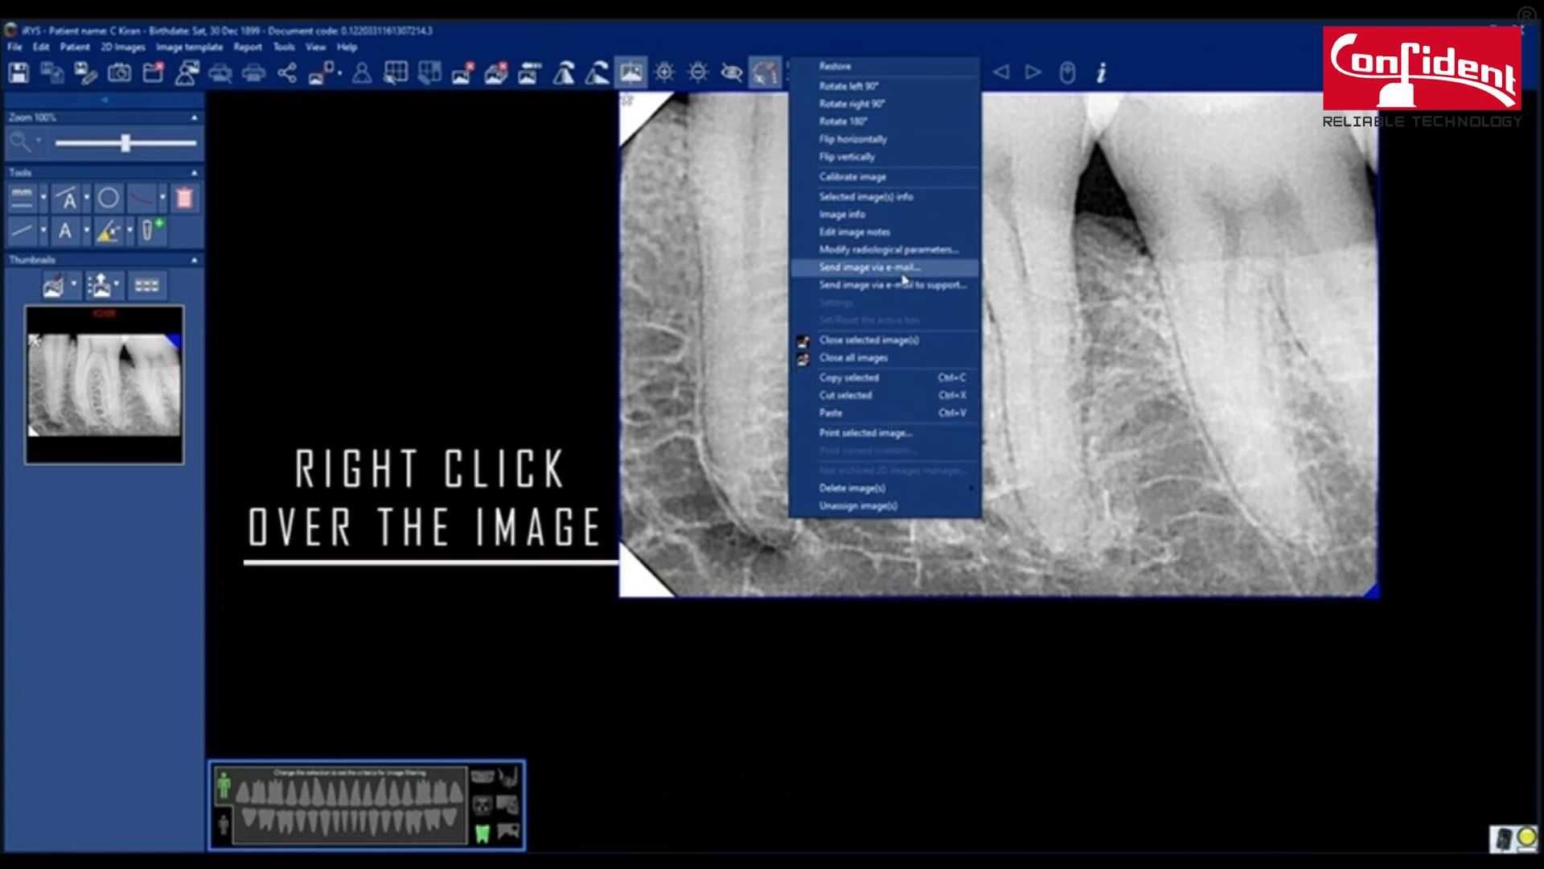
click(874, 234)
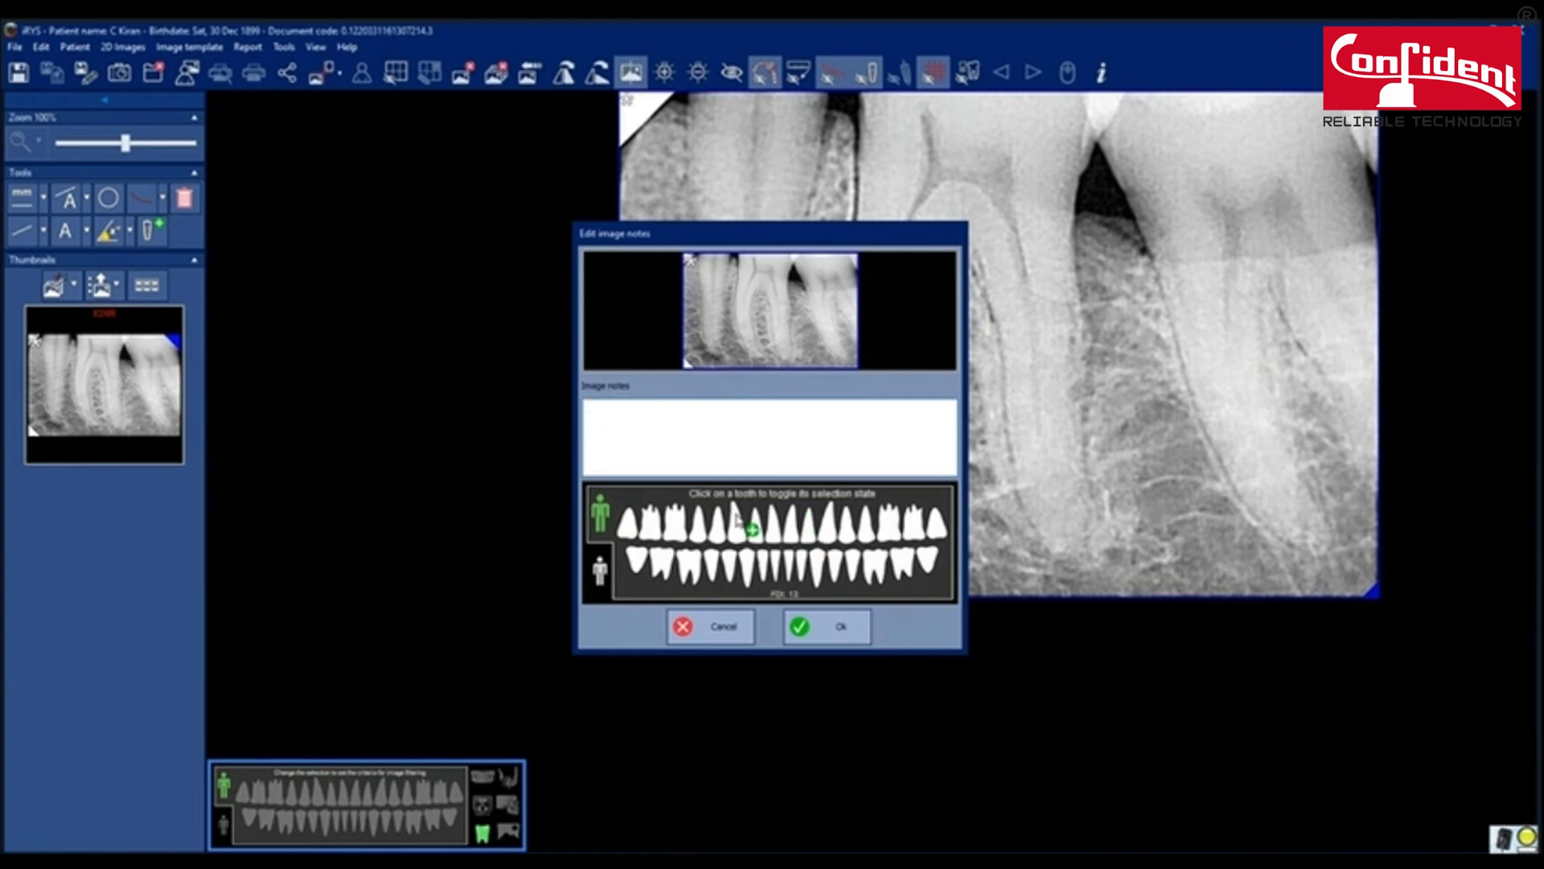
click(826, 627)
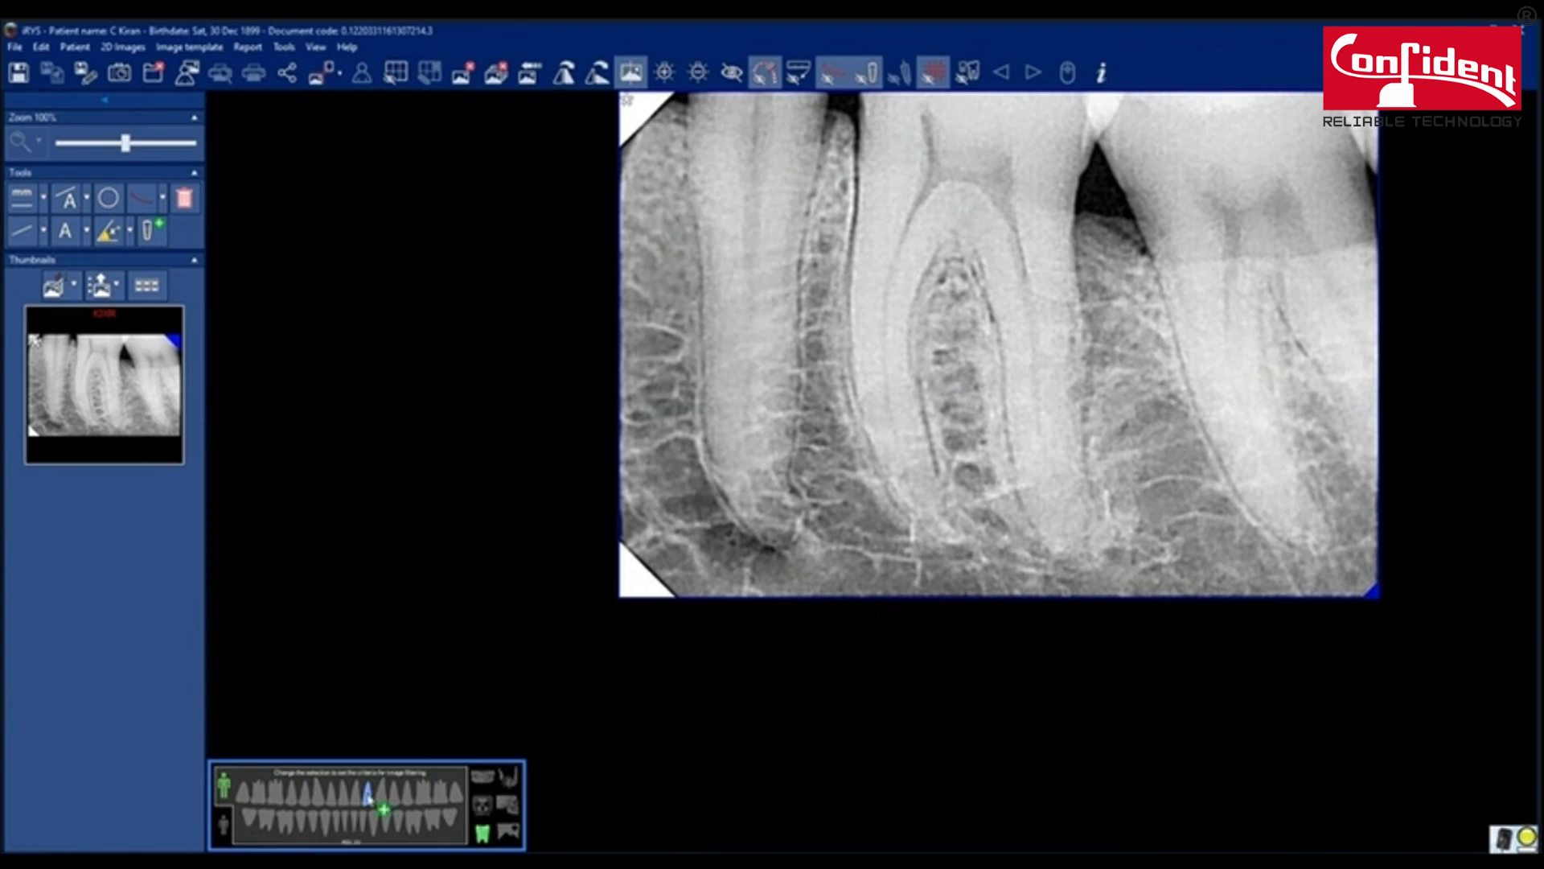
Step: Close all open images and reopen the X-ray from its thumbnail
click(496, 72)
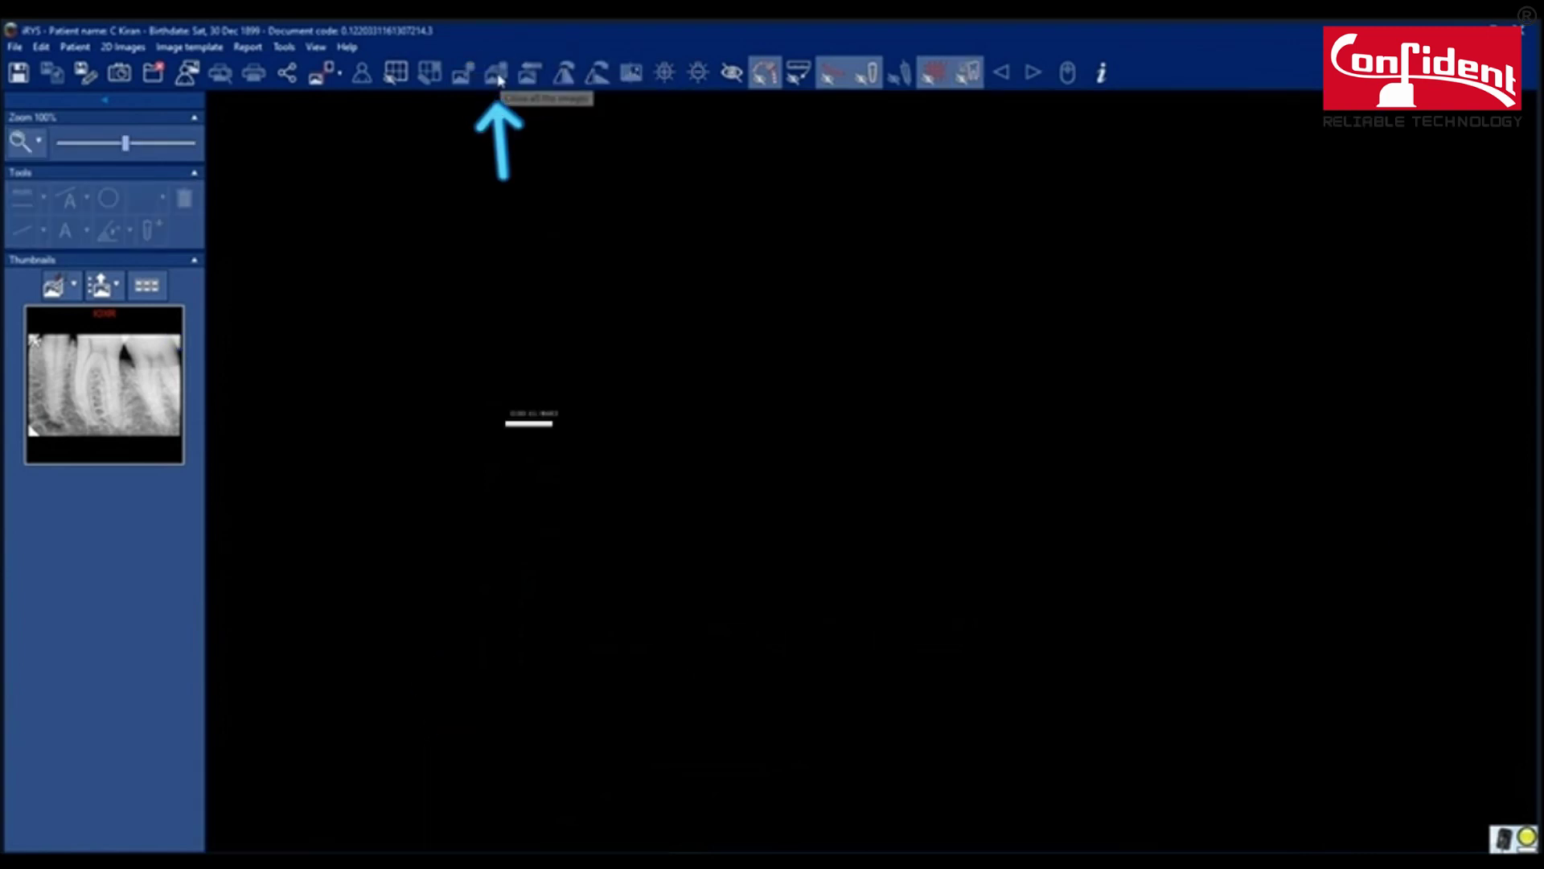
double_click(158, 400)
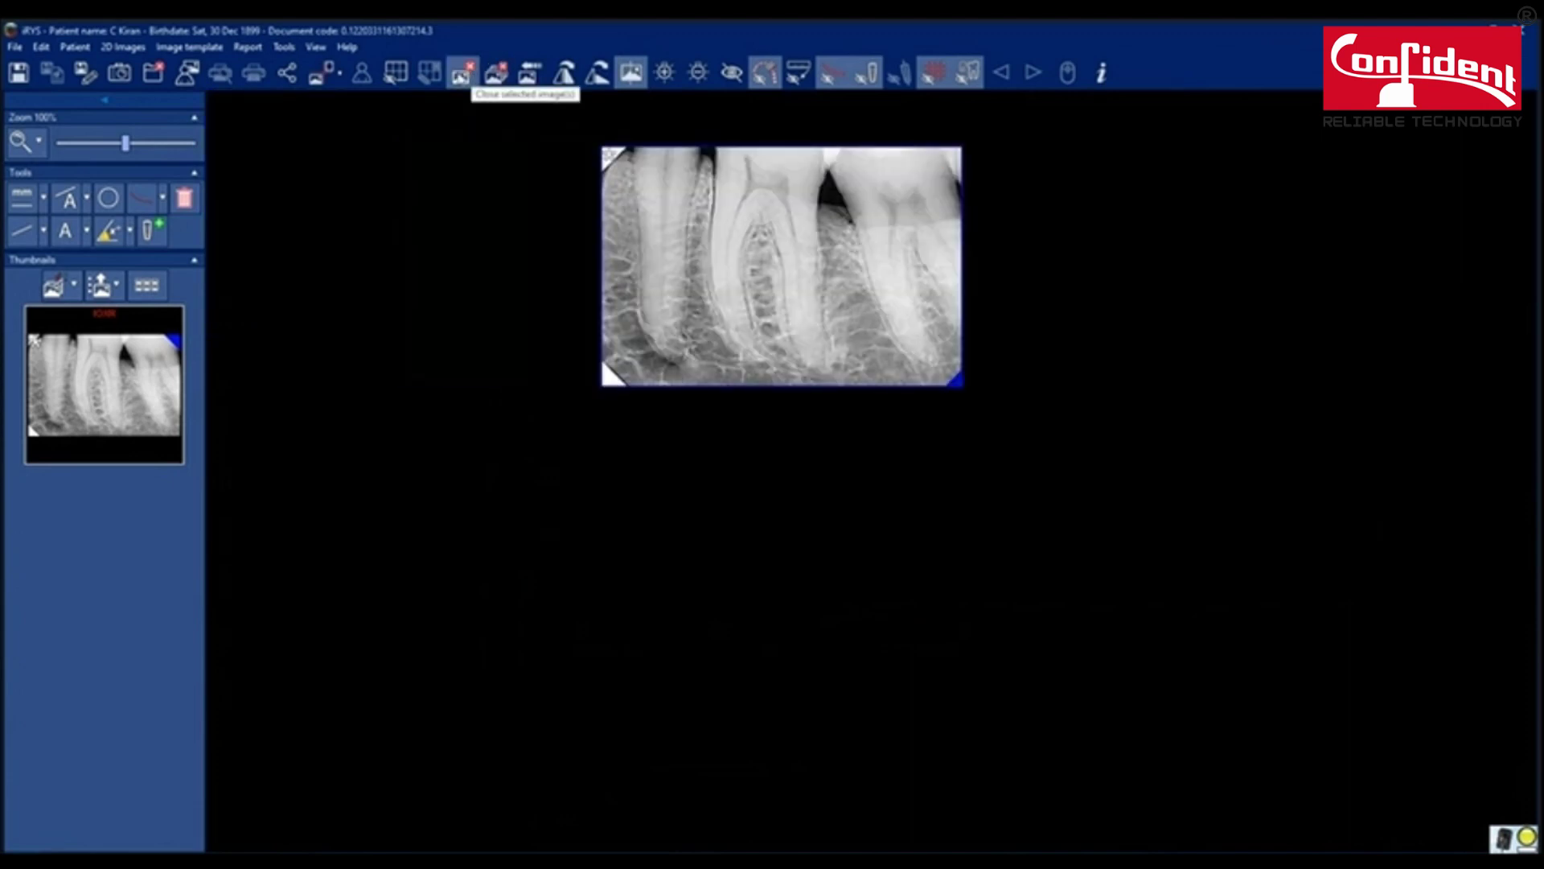
Step: Preview several factory image templates, including PAN + DTS, and load the 4 images template
click(395, 72)
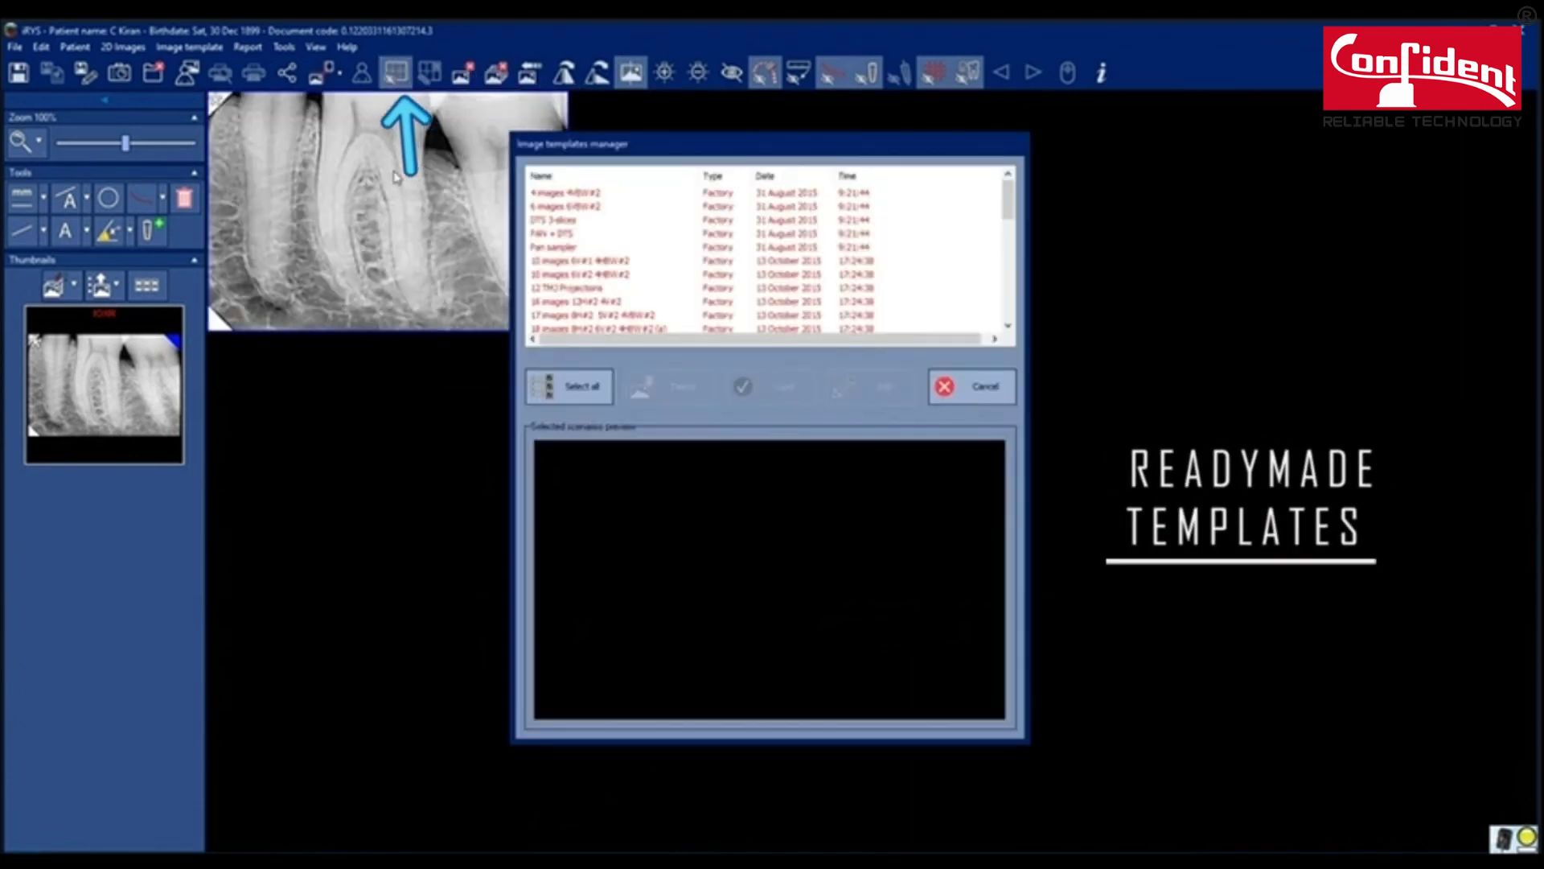
click(563, 193)
click(563, 206)
click(561, 220)
click(557, 233)
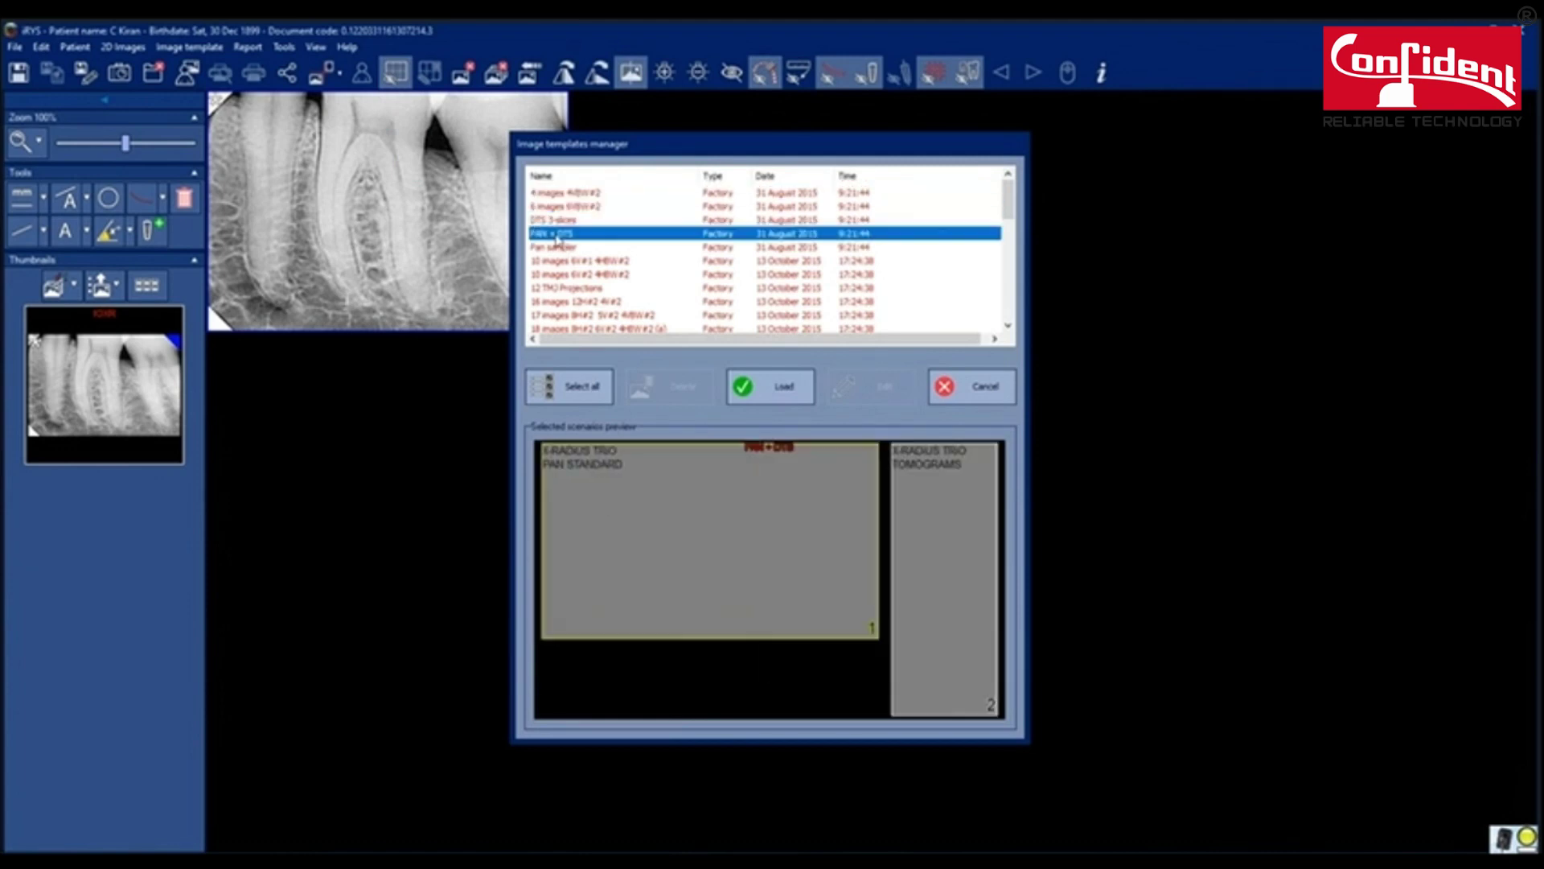
click(560, 248)
click(555, 234)
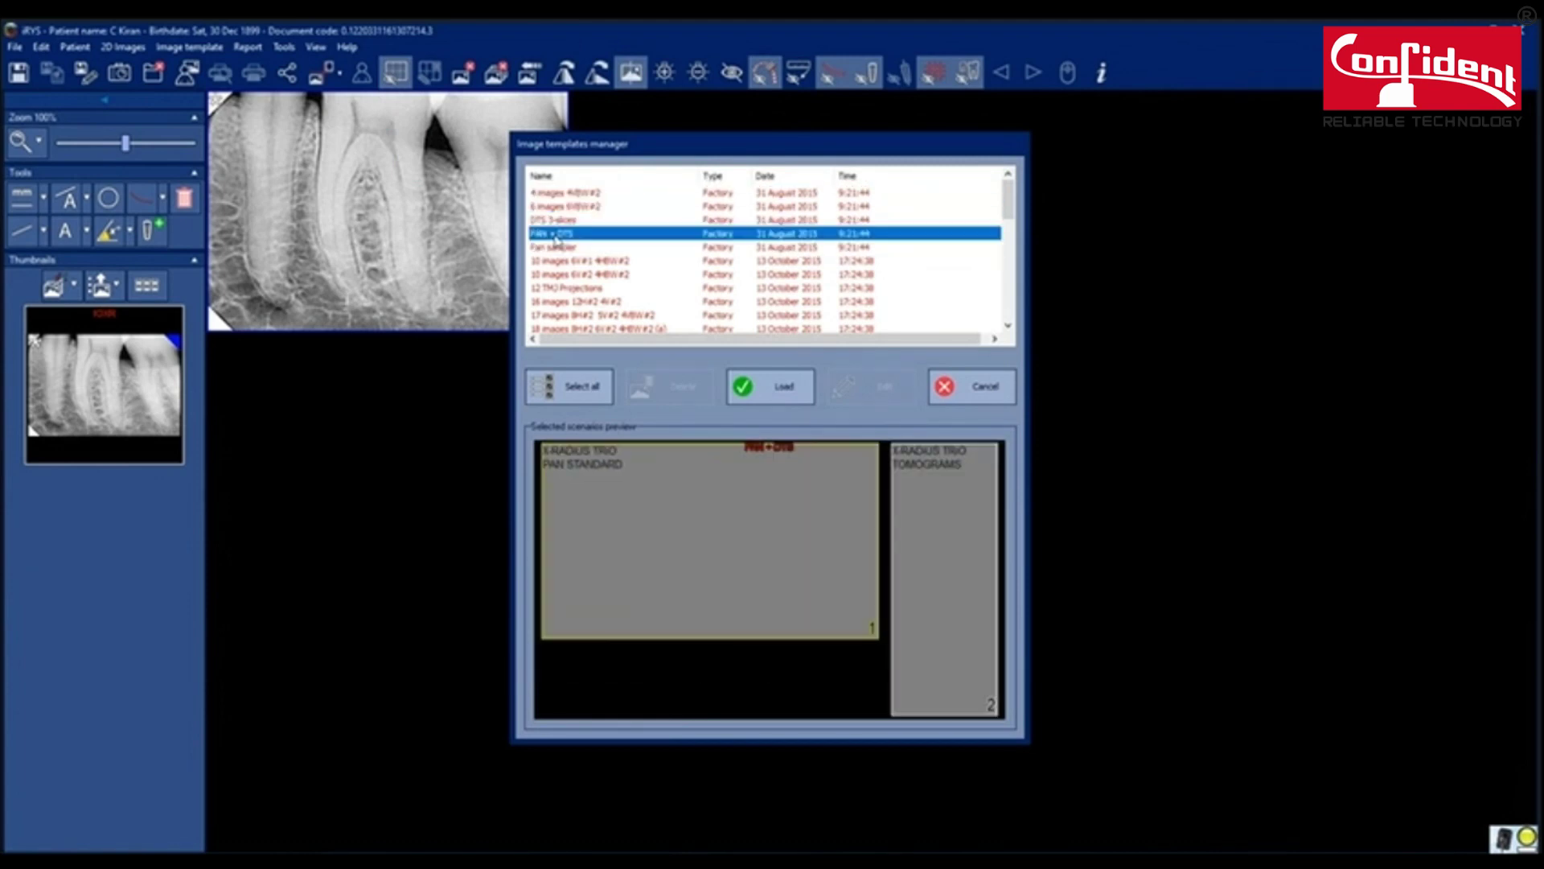
click(561, 193)
click(770, 386)
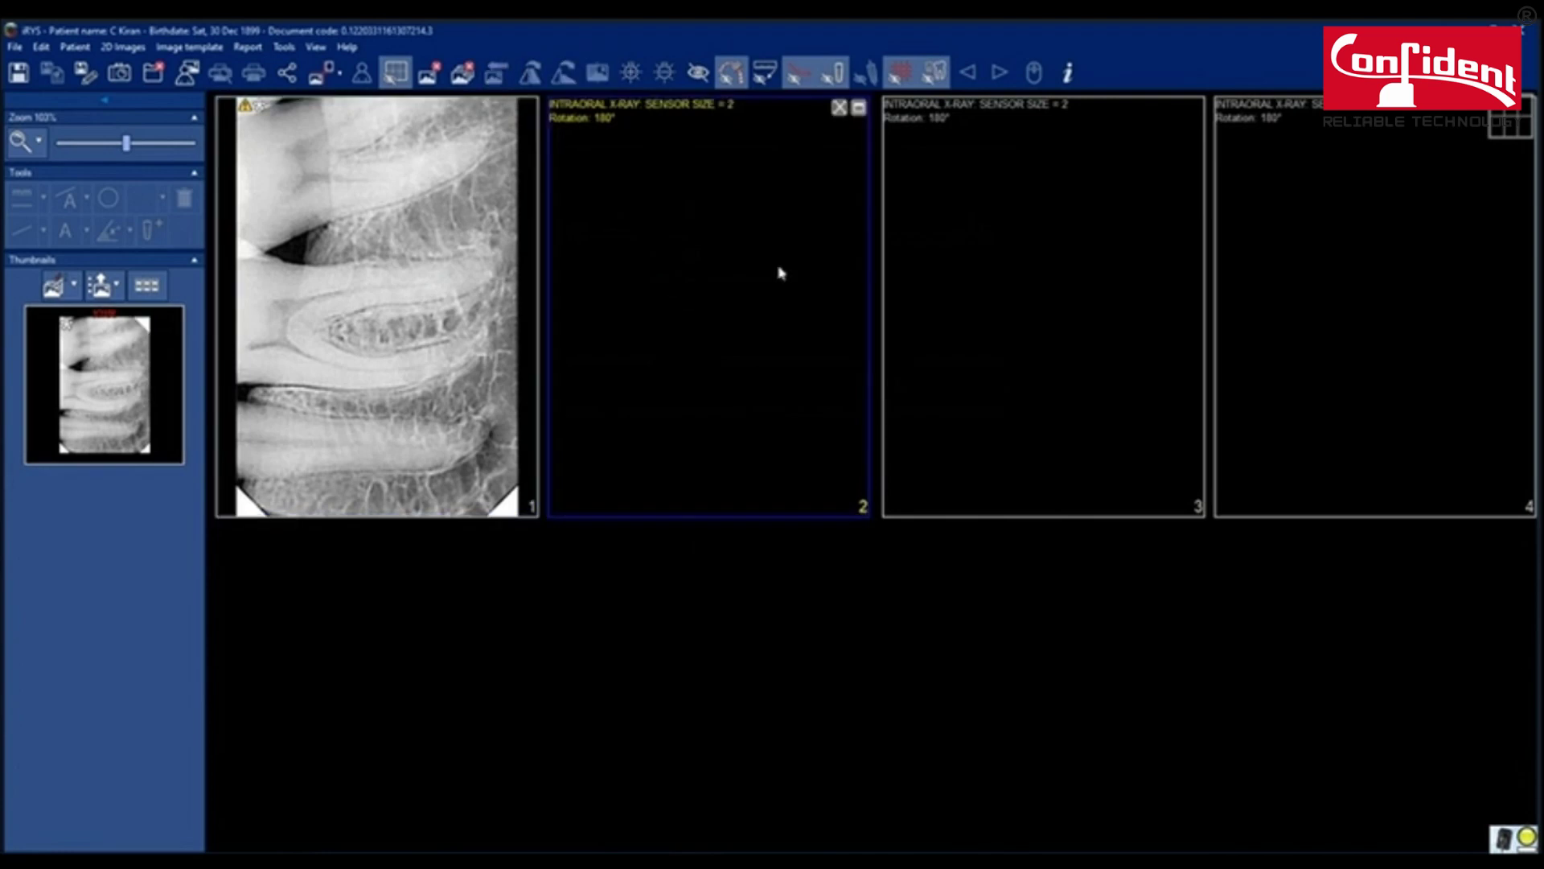
Step: Bring up the patient's saved documents and pick the IOXR image
click(187, 77)
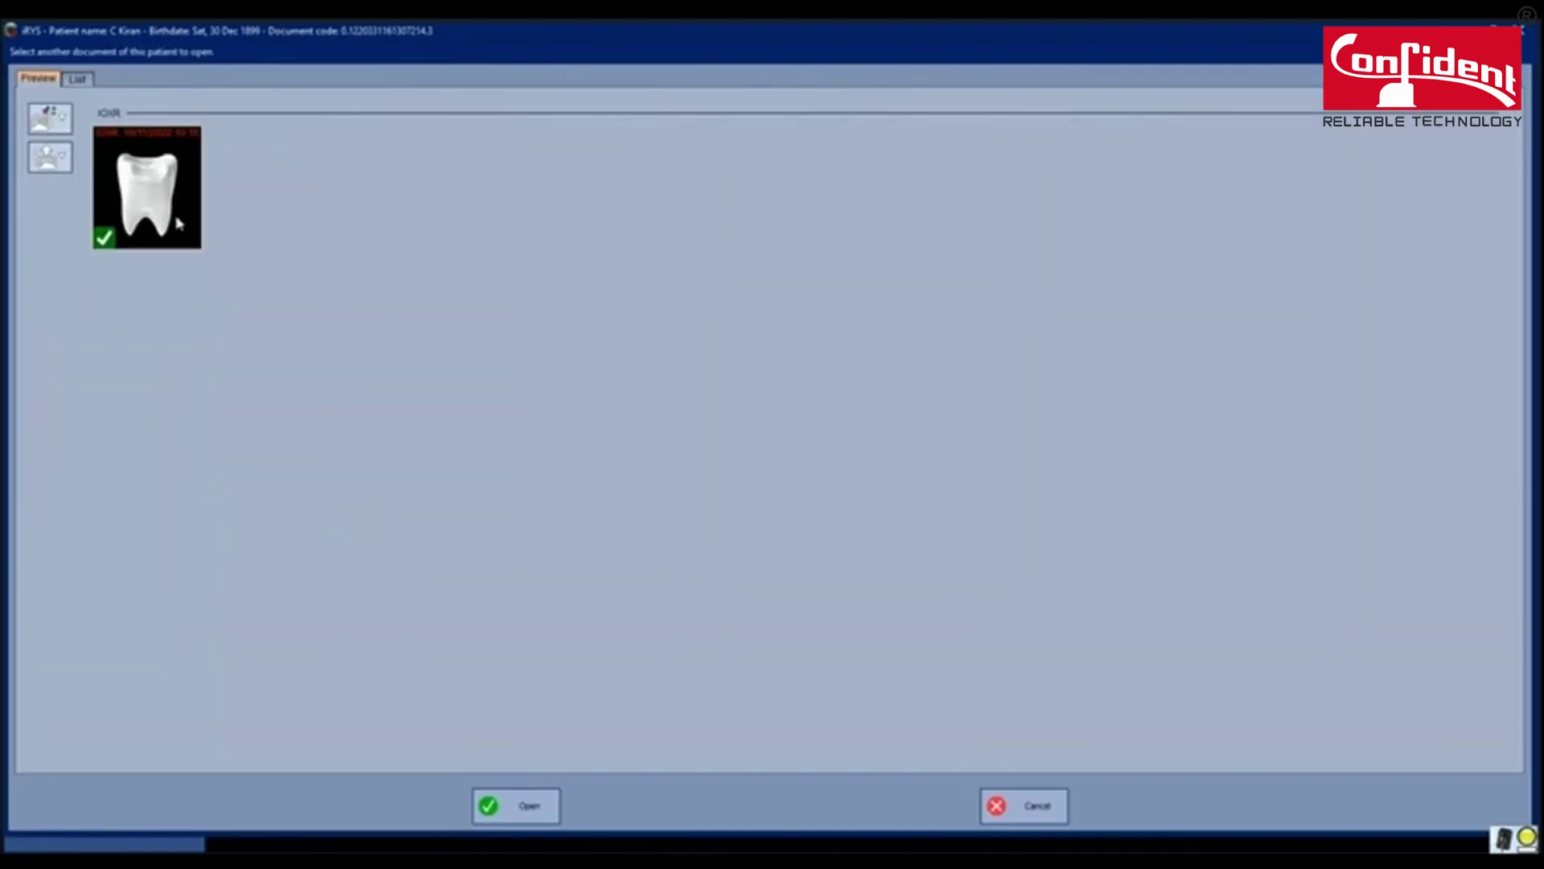
click(150, 216)
click(150, 216)
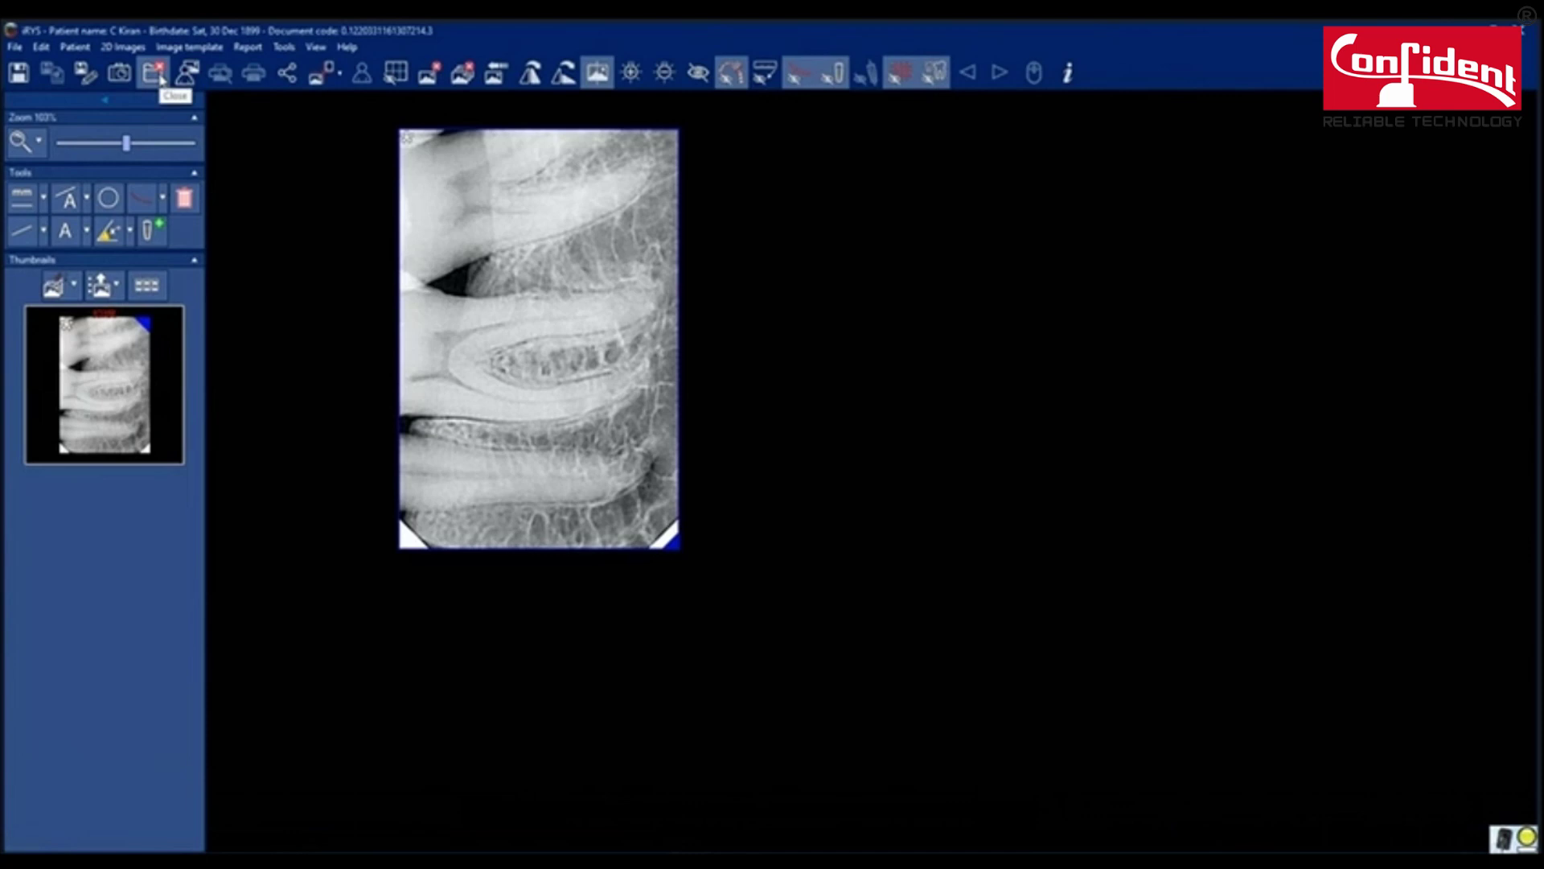
Step: Take a screenshot of the X-ray and save it in Documents as a BMP screen capture
click(119, 72)
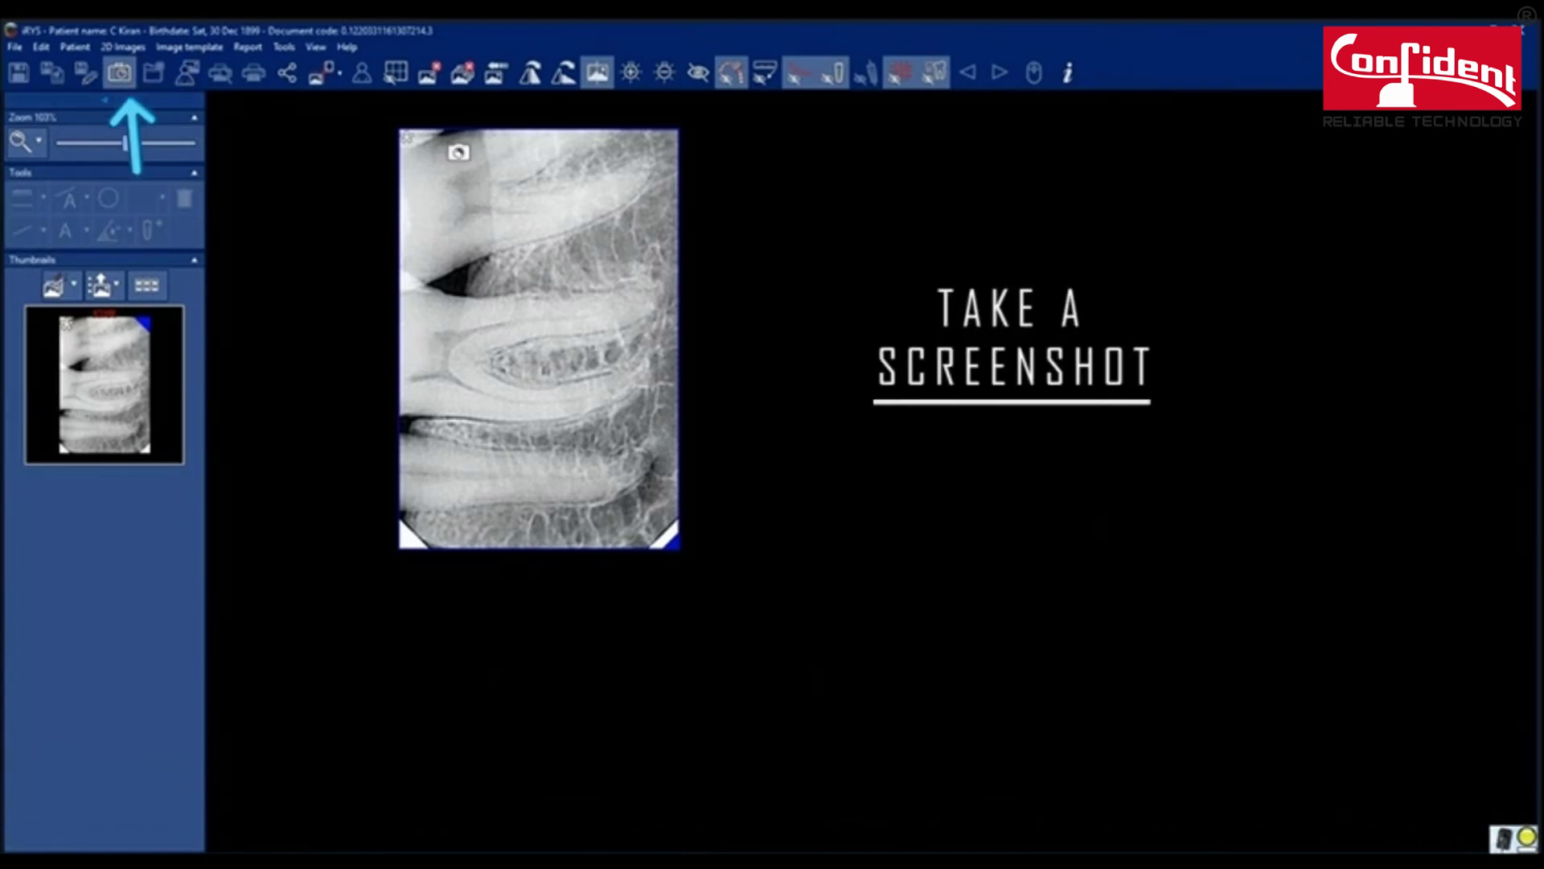
click(852, 637)
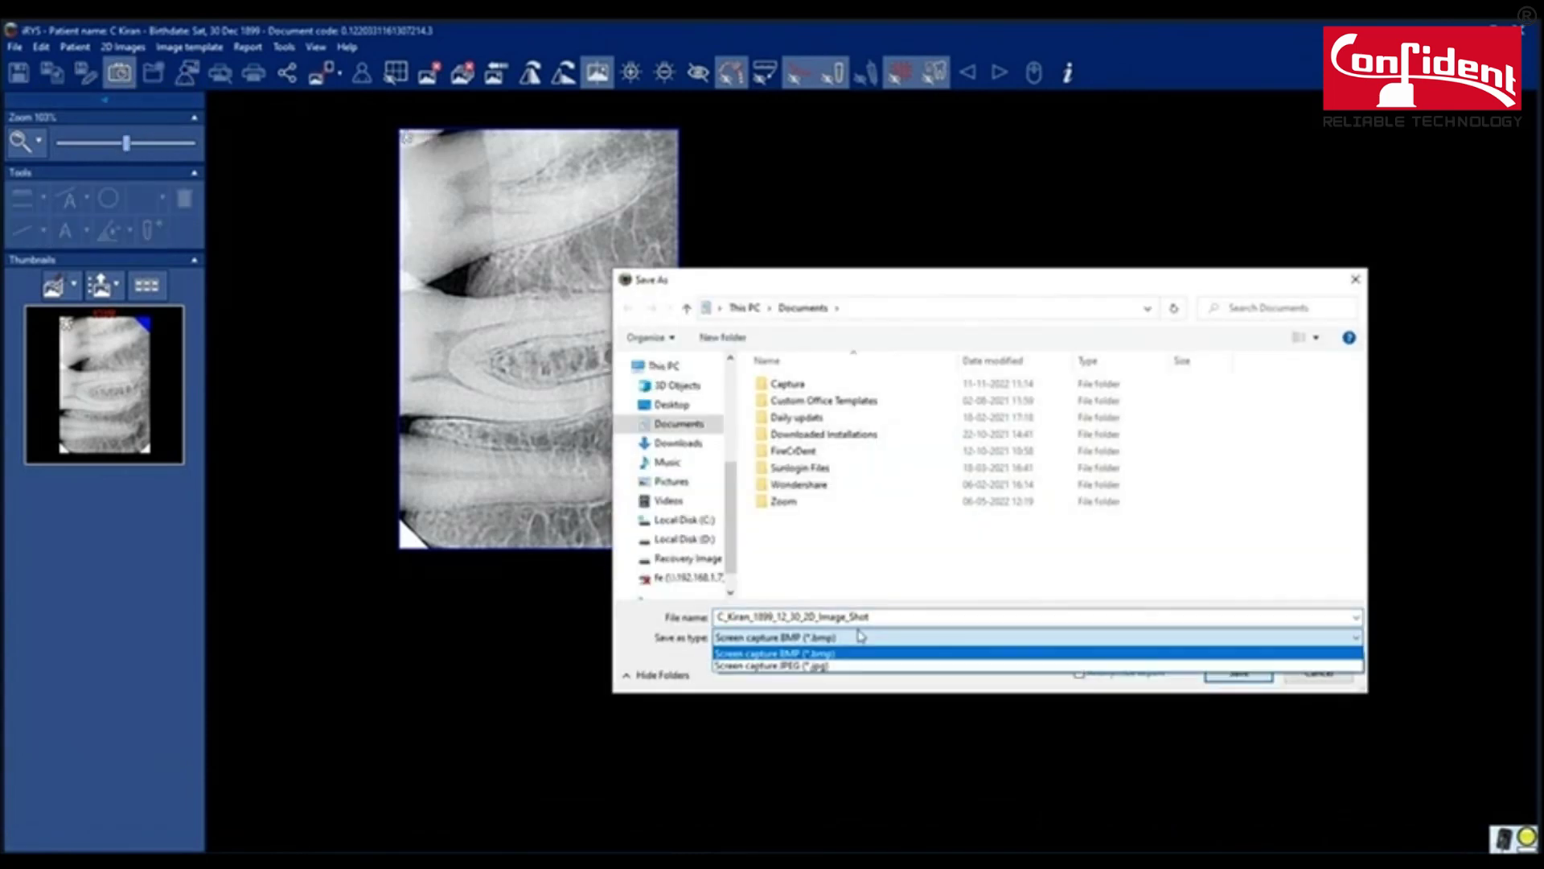
click(854, 658)
click(1239, 673)
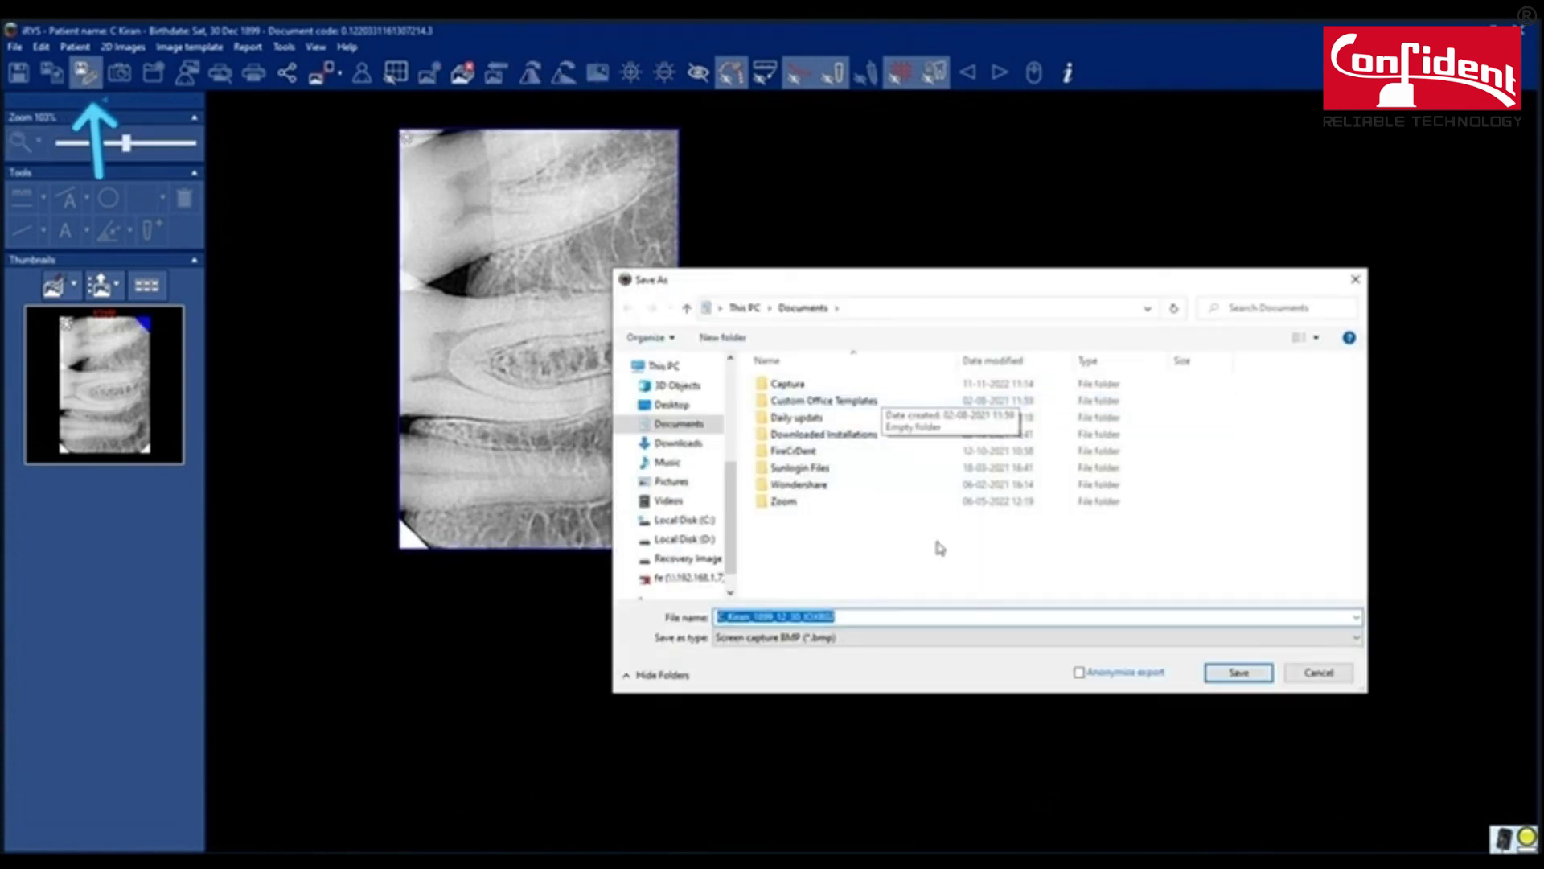
Step: Review the file types available for saving the X-ray in Documents, keep Screen capture BMP selected, and close the dialog
click(893, 637)
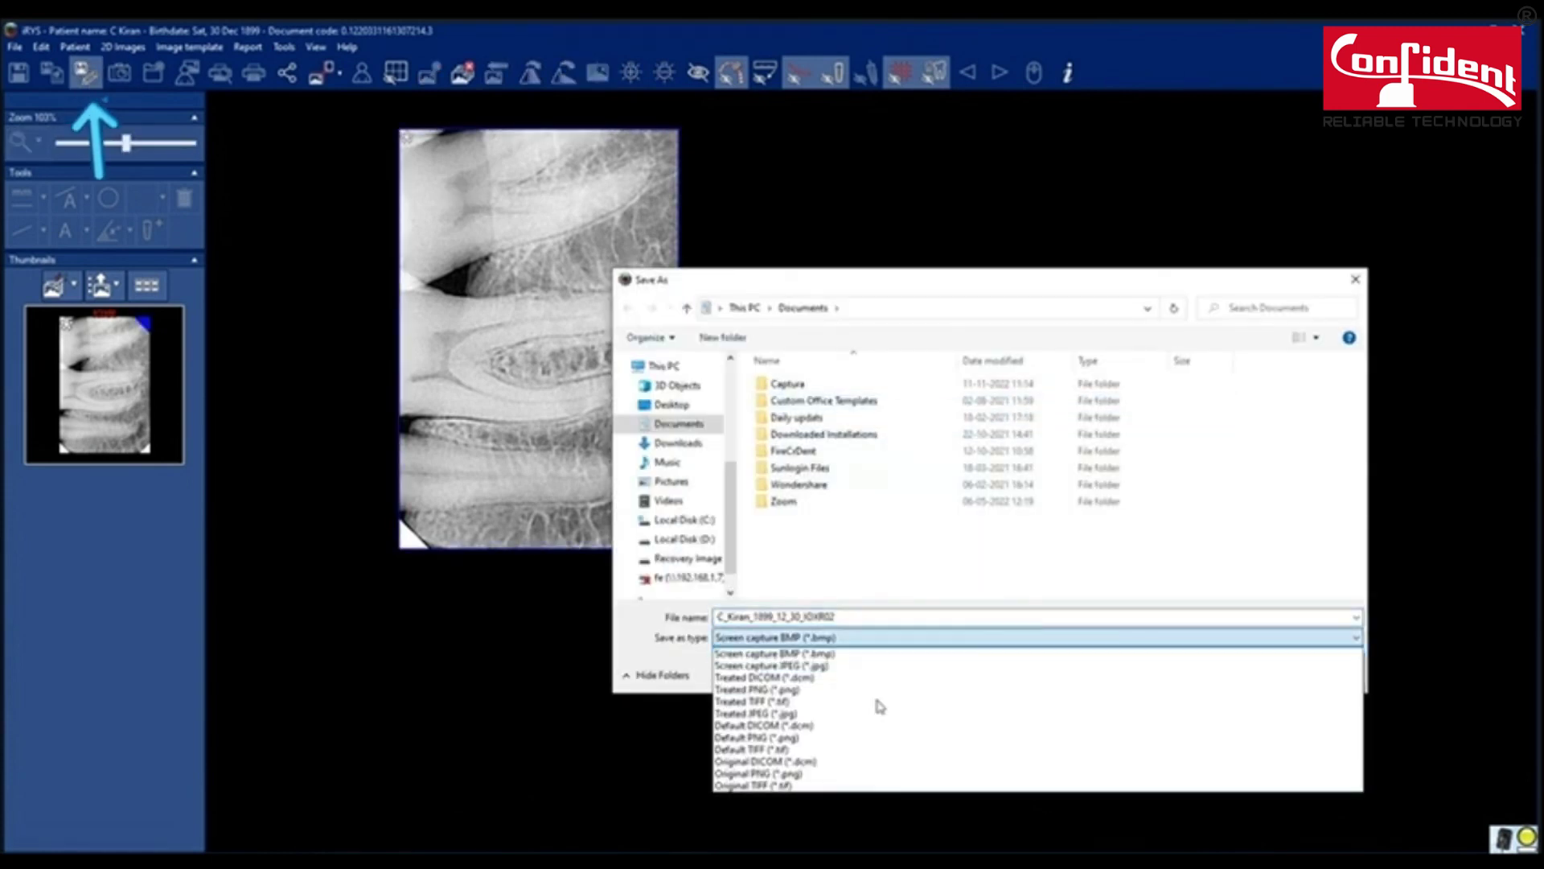
click(909, 572)
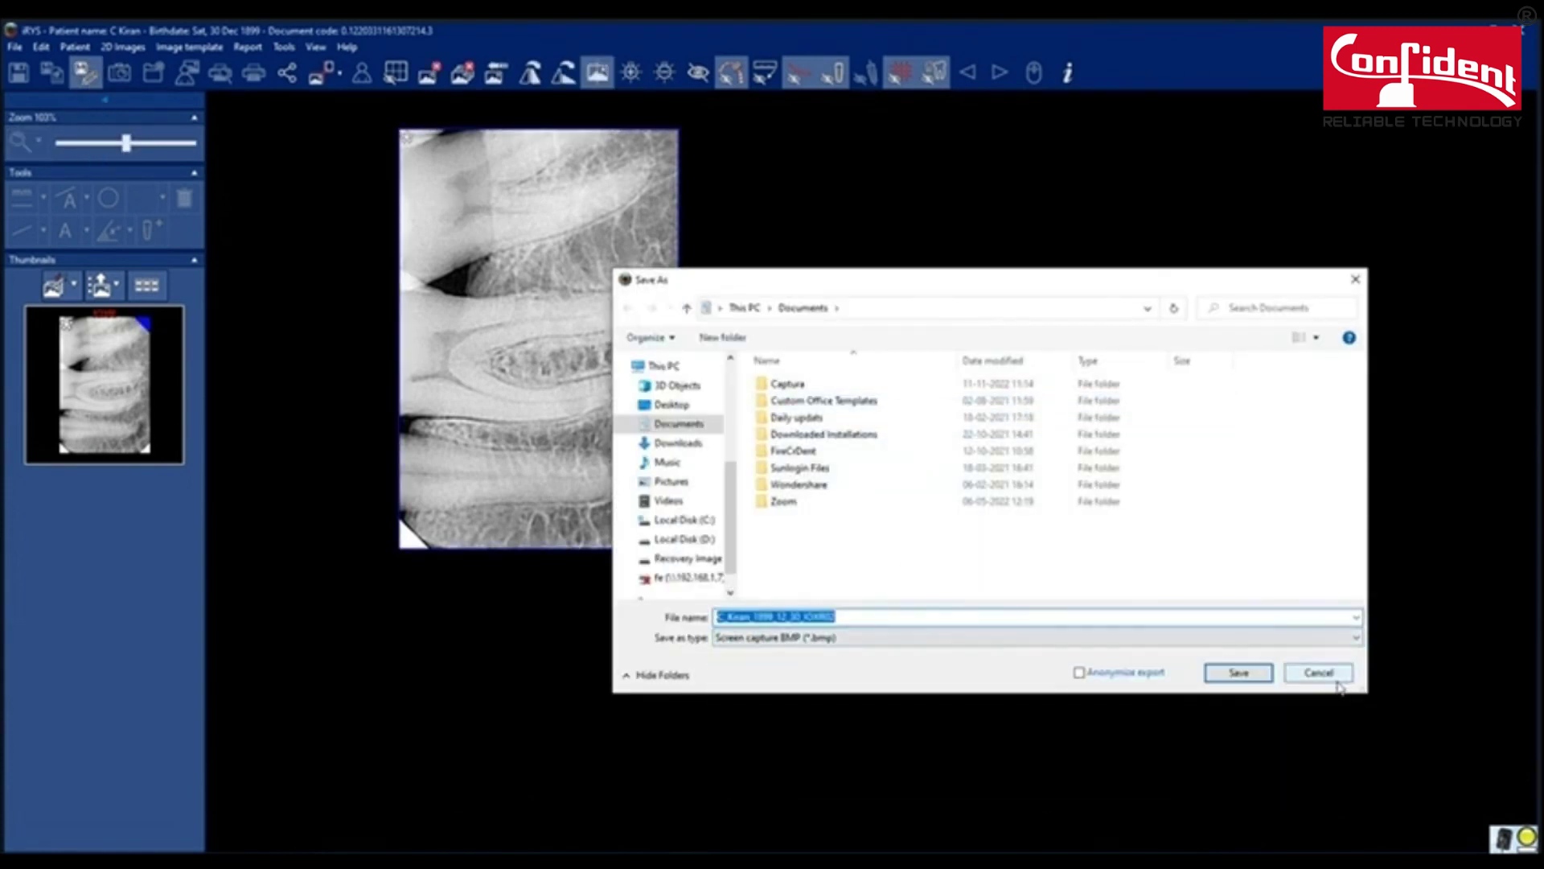
click(1238, 672)
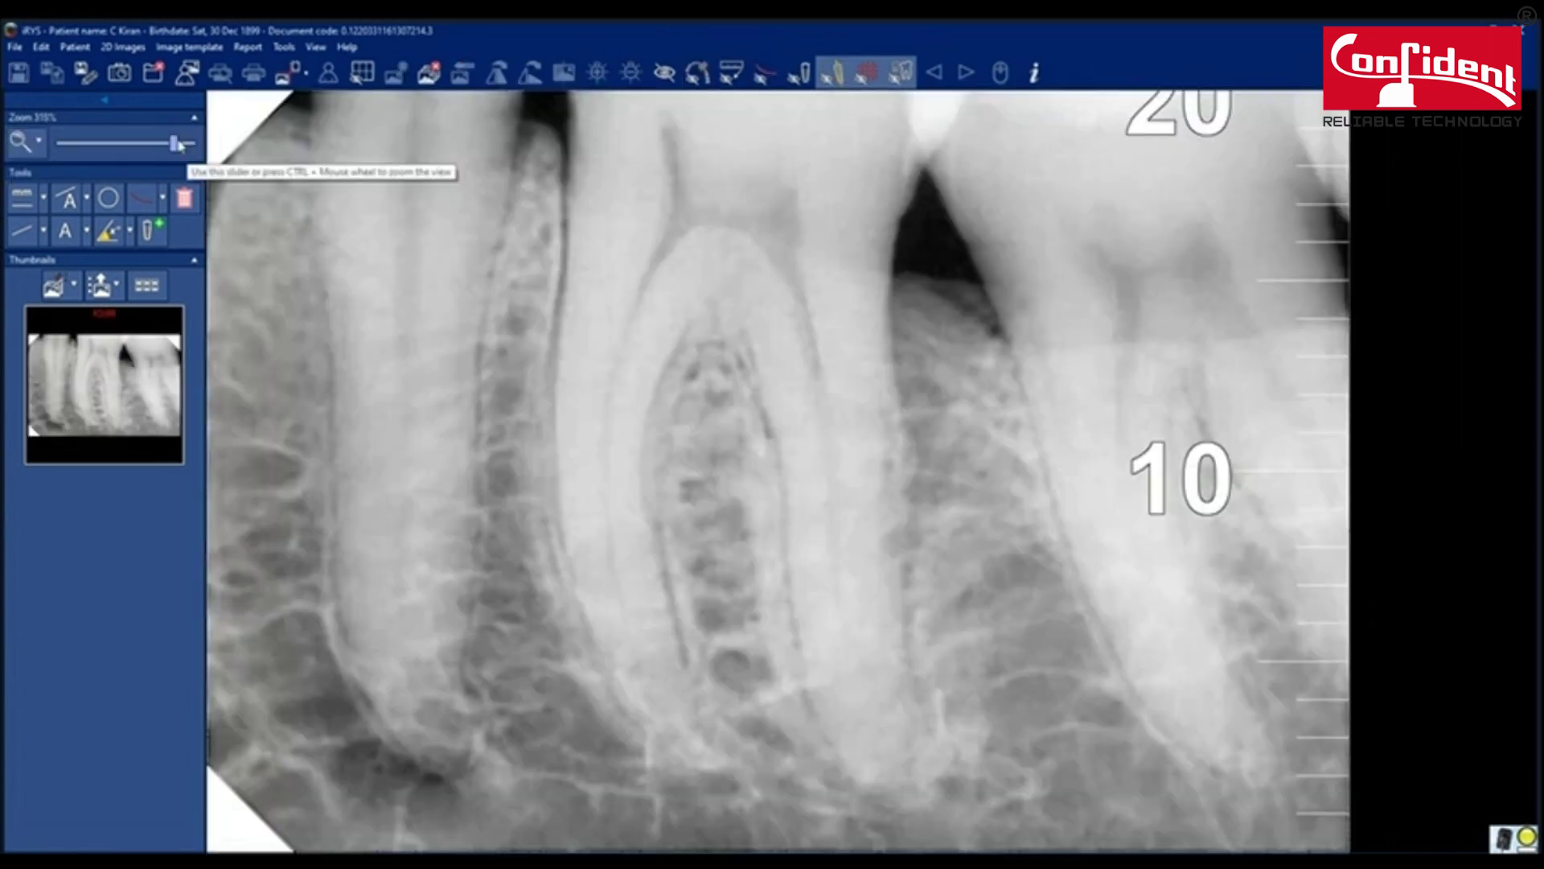
Step: Measure the distance from the leftmost tooth's upper part down to its root tip and set the label font to Arial Narrow Bold, size 8
drag(181, 143, 129, 147)
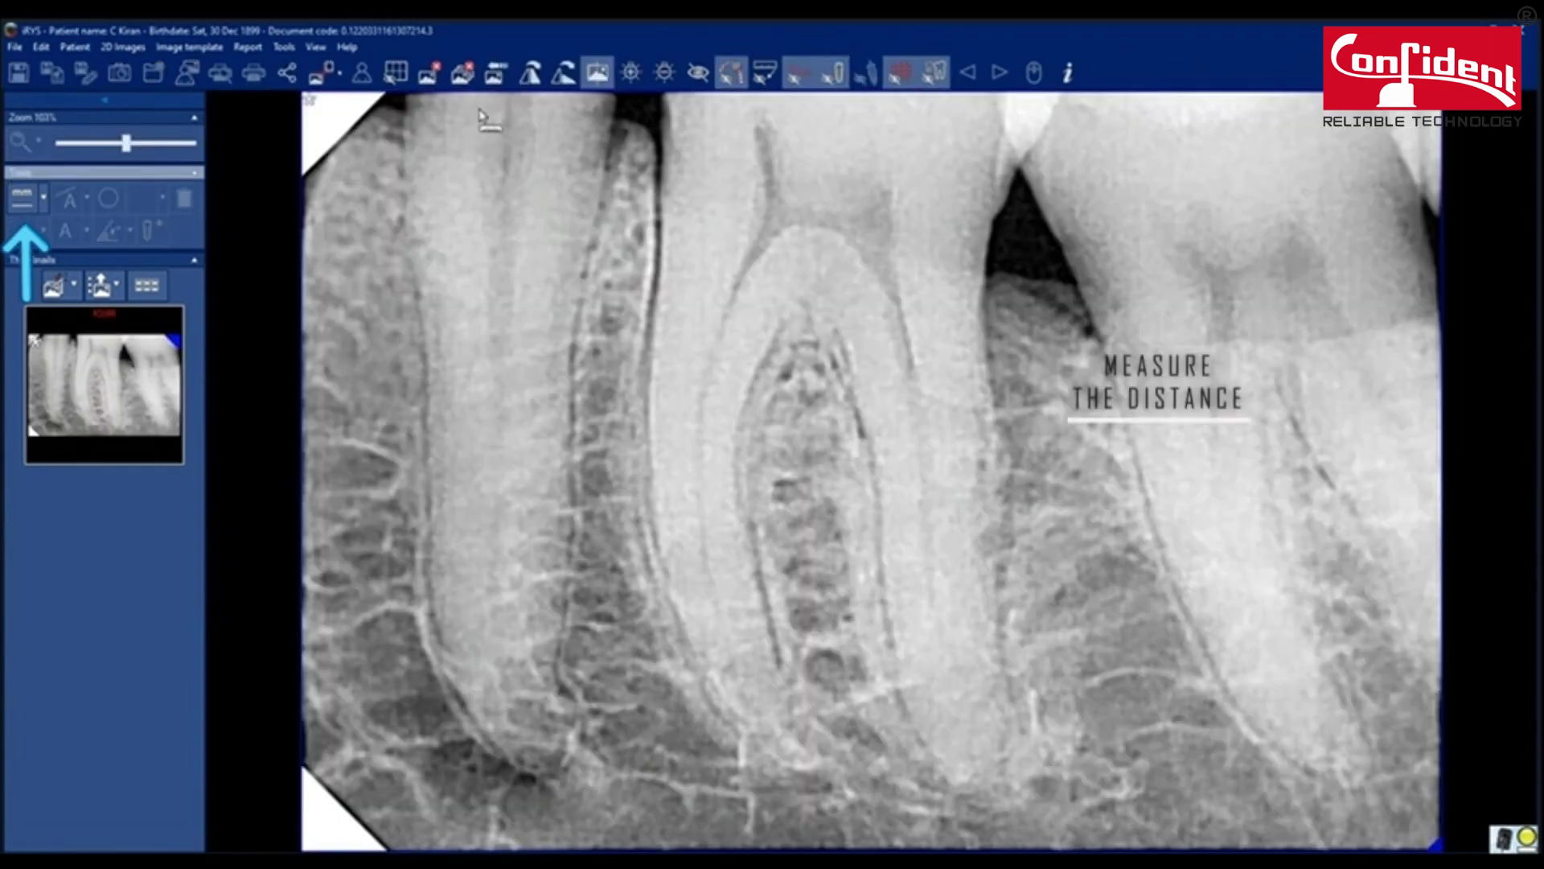
drag(499, 169, 521, 760)
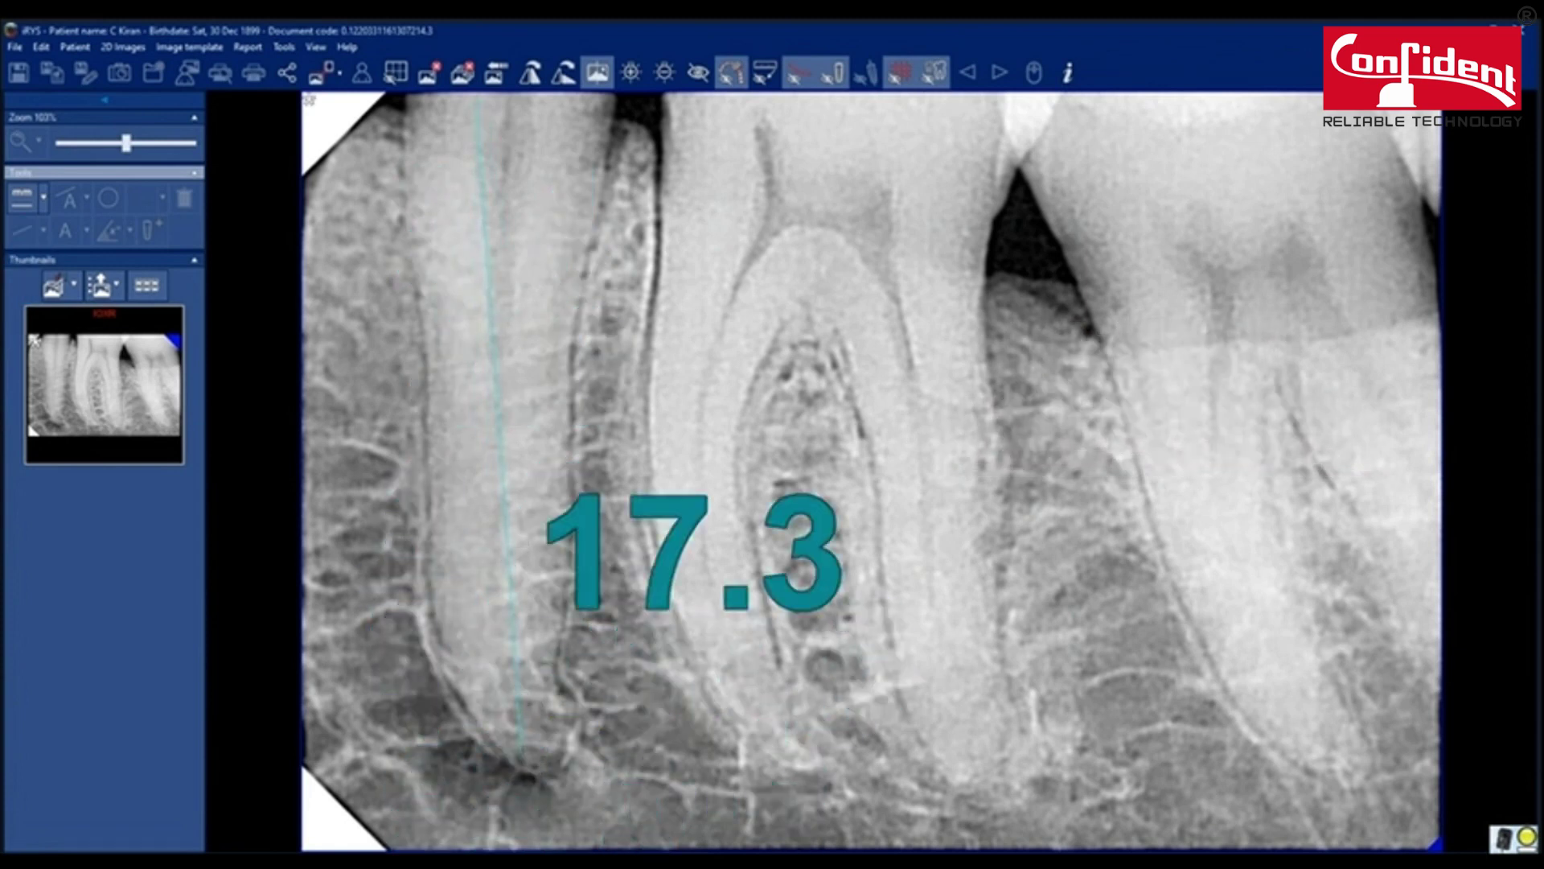
right_click(655, 435)
click(680, 446)
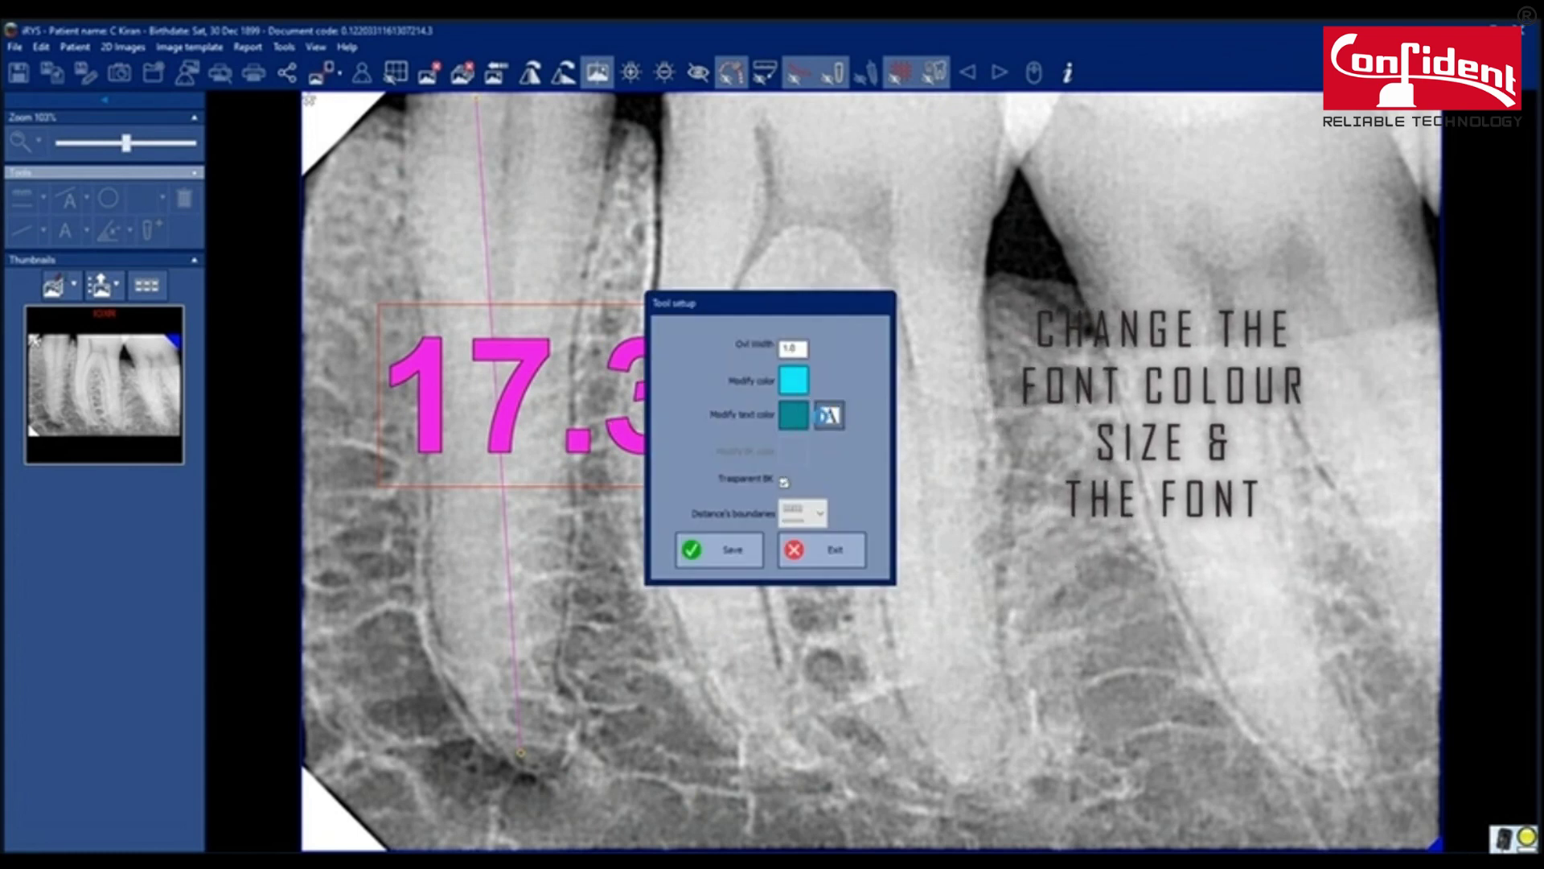
click(829, 415)
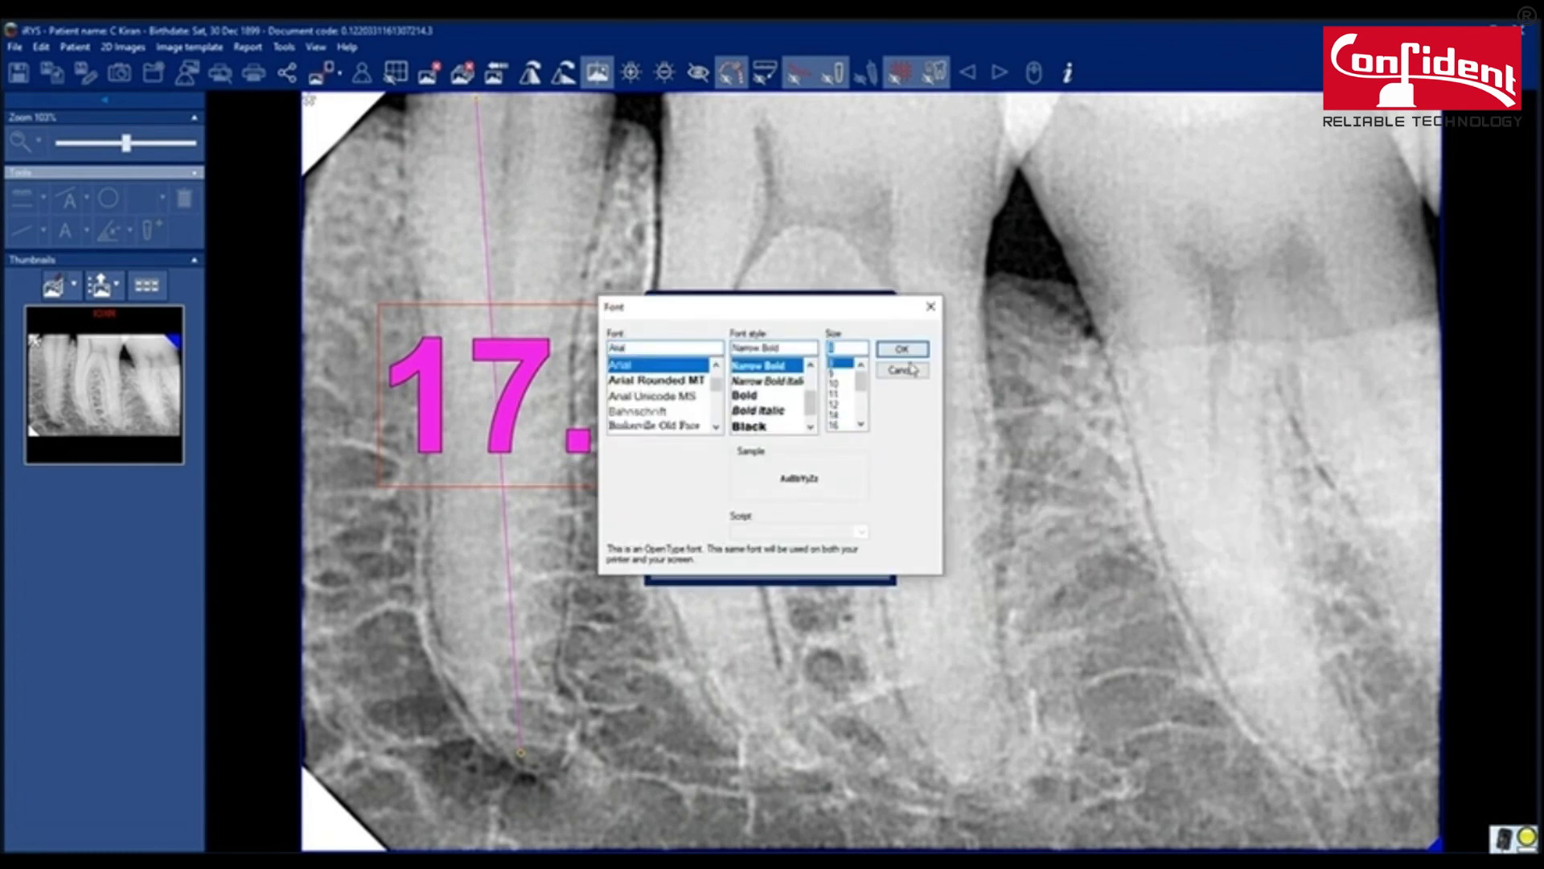
click(900, 350)
click(733, 550)
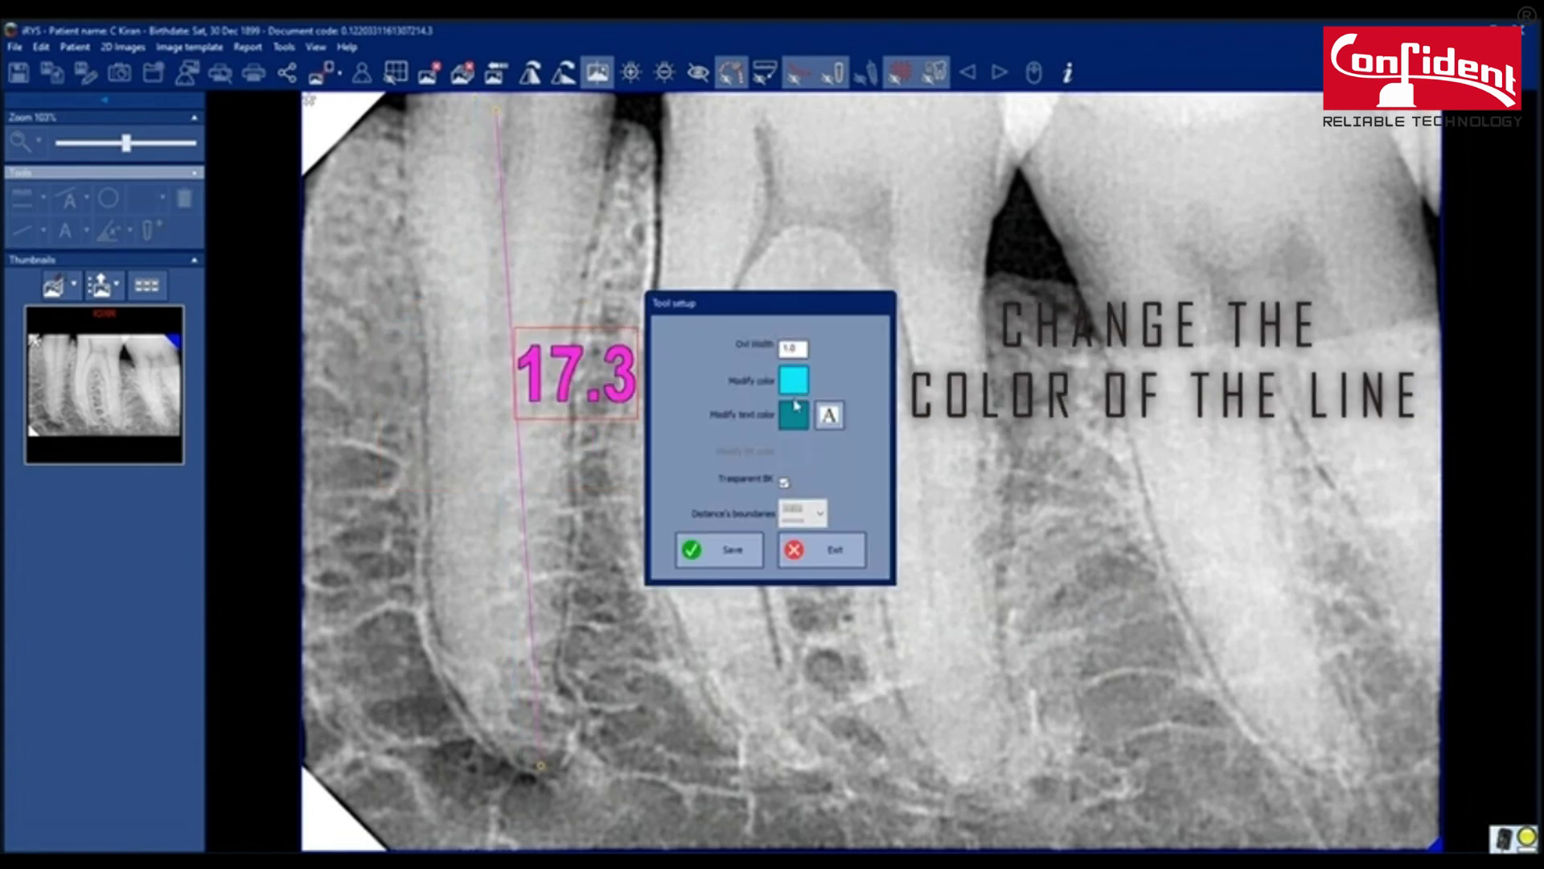
Step: Change the distance line's boundary style to end ticks, then delete the measurement
click(803, 513)
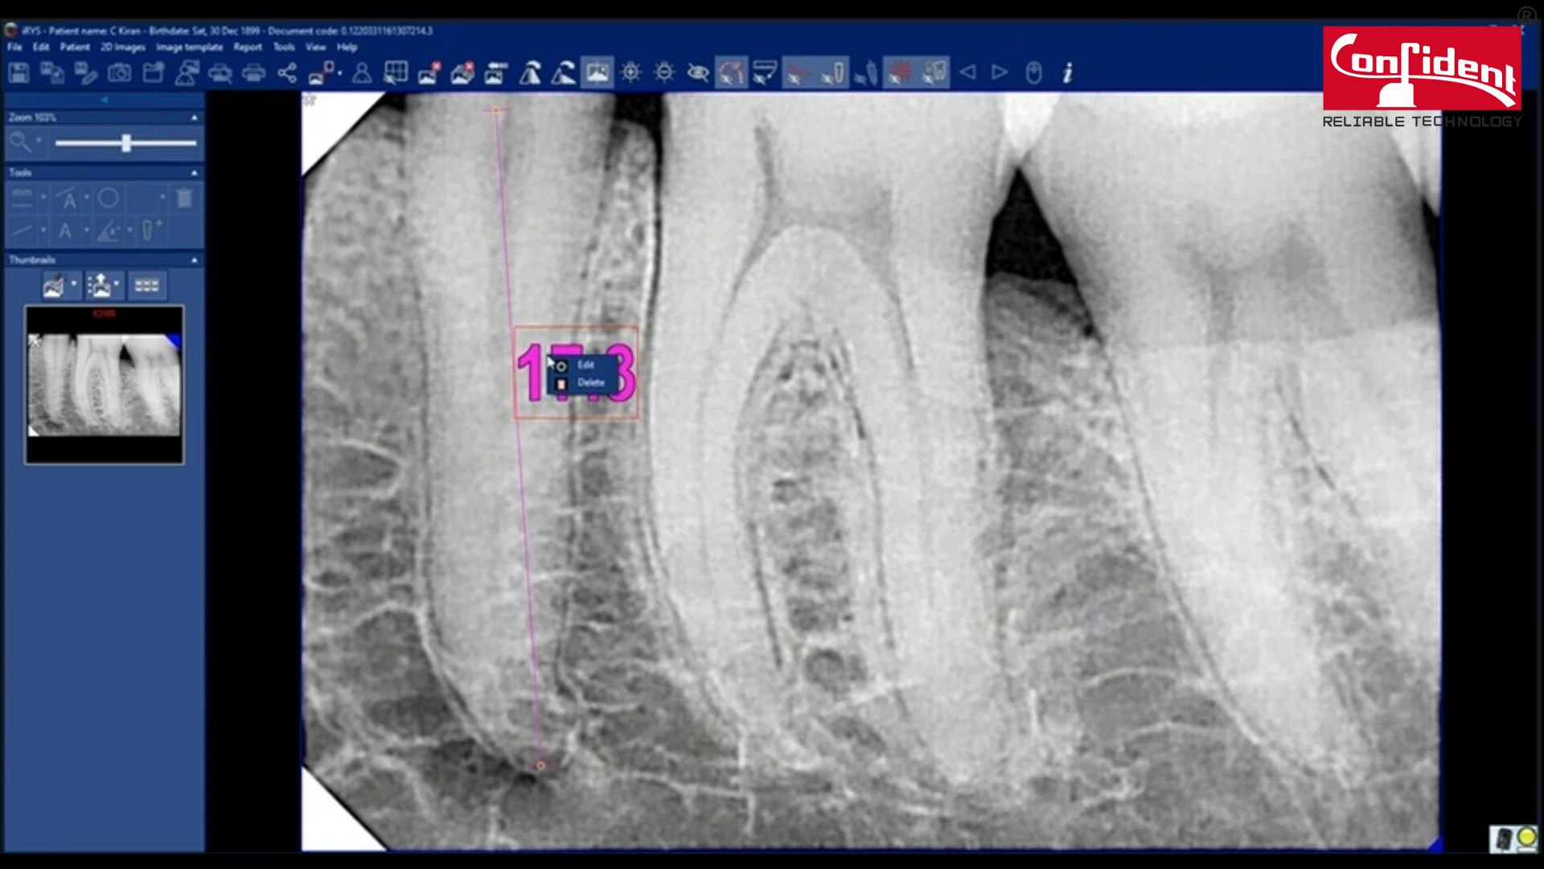
click(572, 389)
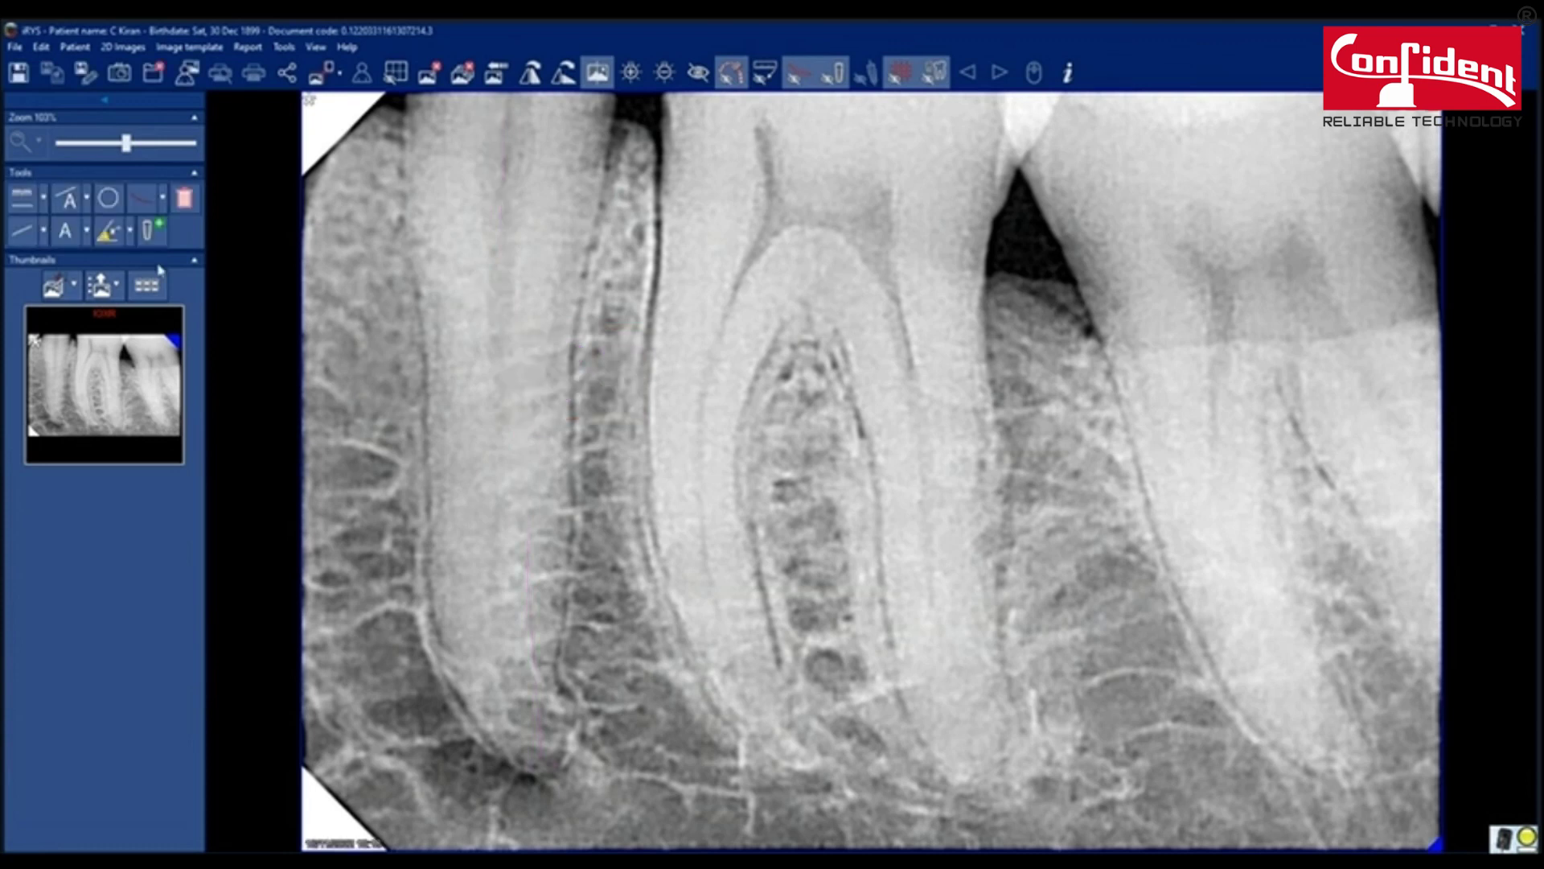
Step: Draw a circle on the X-ray, shrink it and position it around the dark gap between the middle and right teeth
click(107, 198)
click(753, 415)
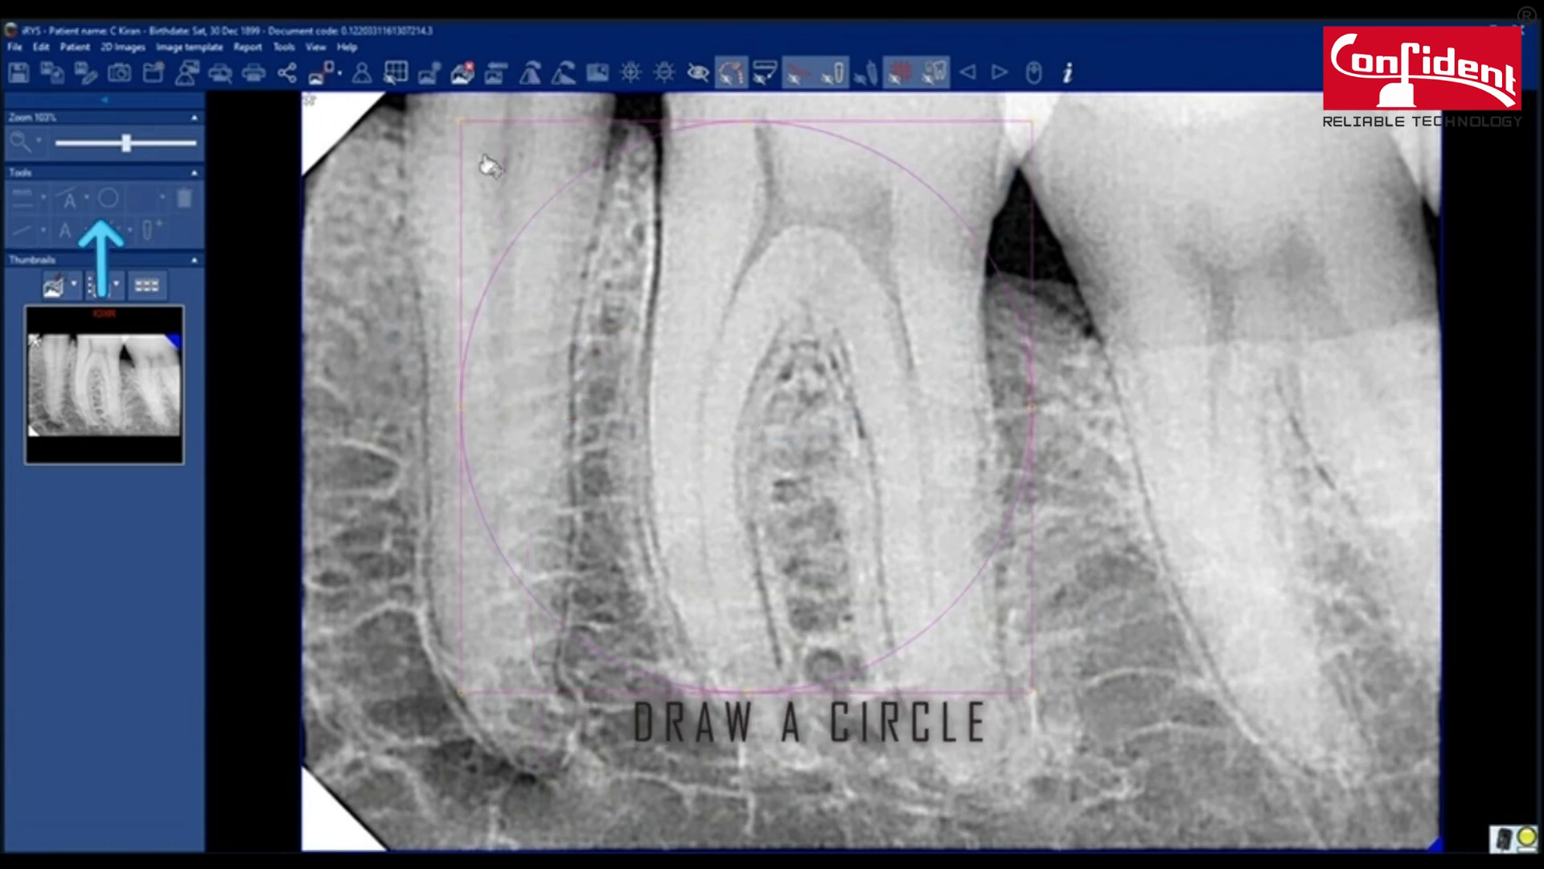
drag(490, 160, 801, 469)
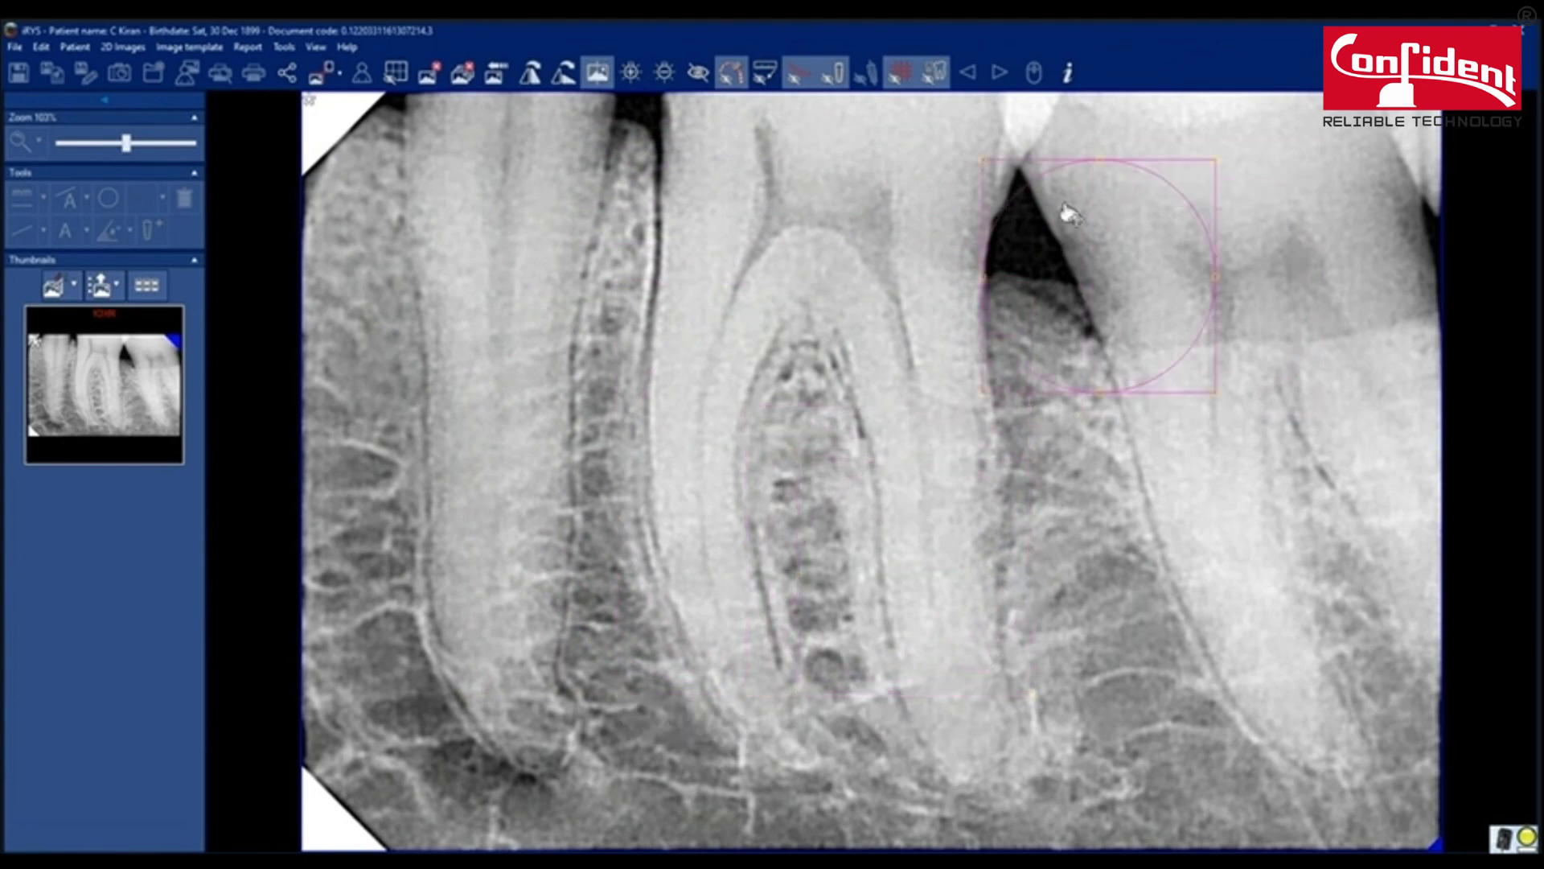
click(1072, 226)
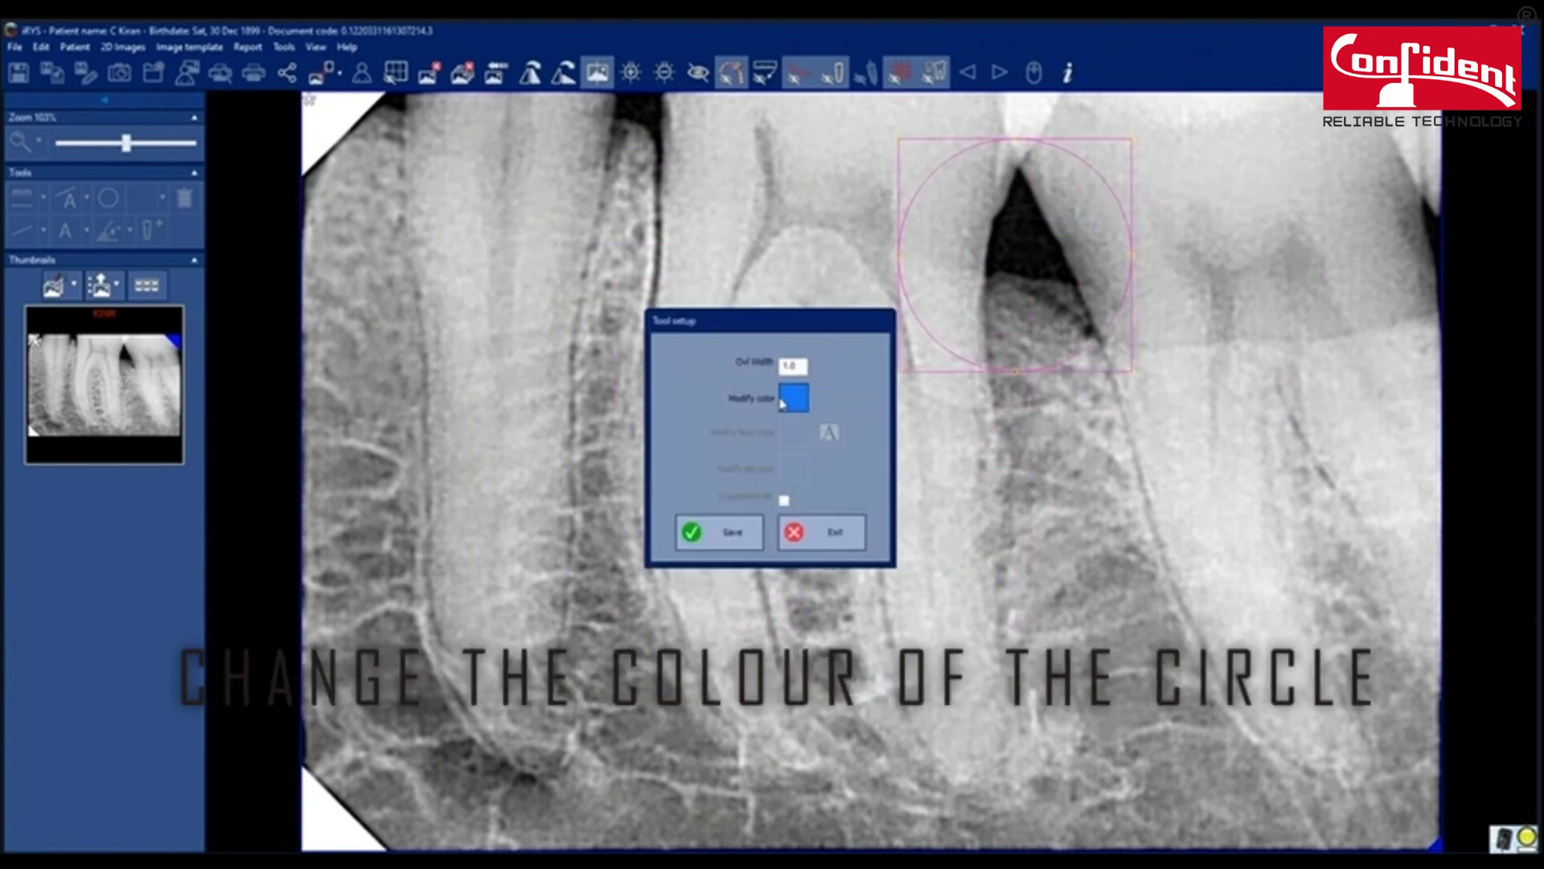
Step: Change the circle's colour to yellow
click(793, 400)
click(627, 372)
click(622, 552)
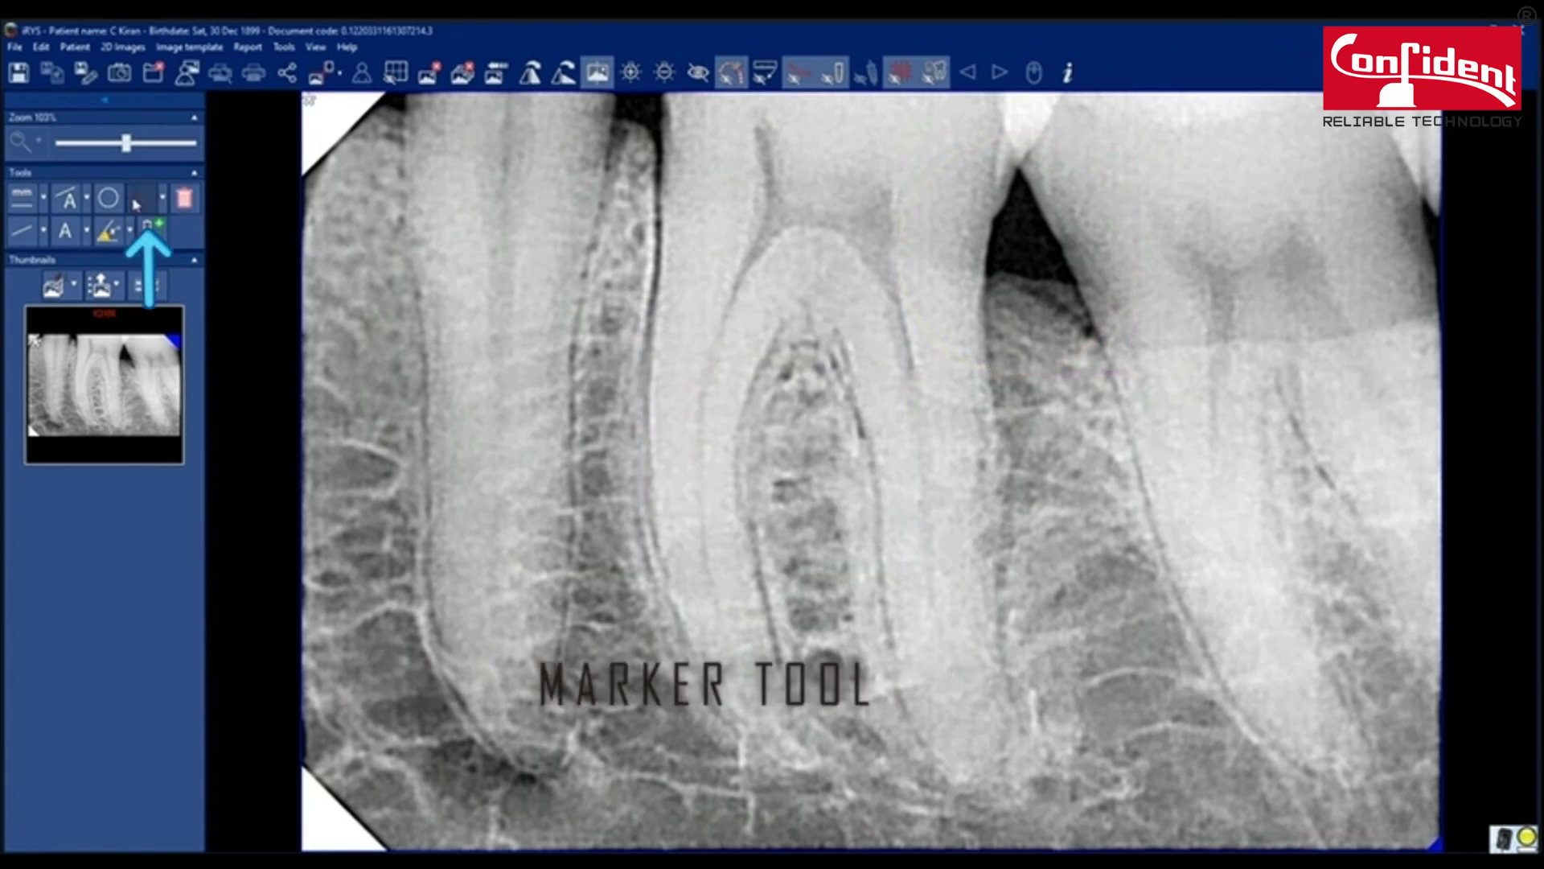
Step: Draw a red marker line diagonally across the teeth with its size set to 0.4 mm, then delete it
mouse_move(457, 167)
mouse_down()
mouse_move(1338, 733)
mouse_move(1335, 755)
mouse_up()
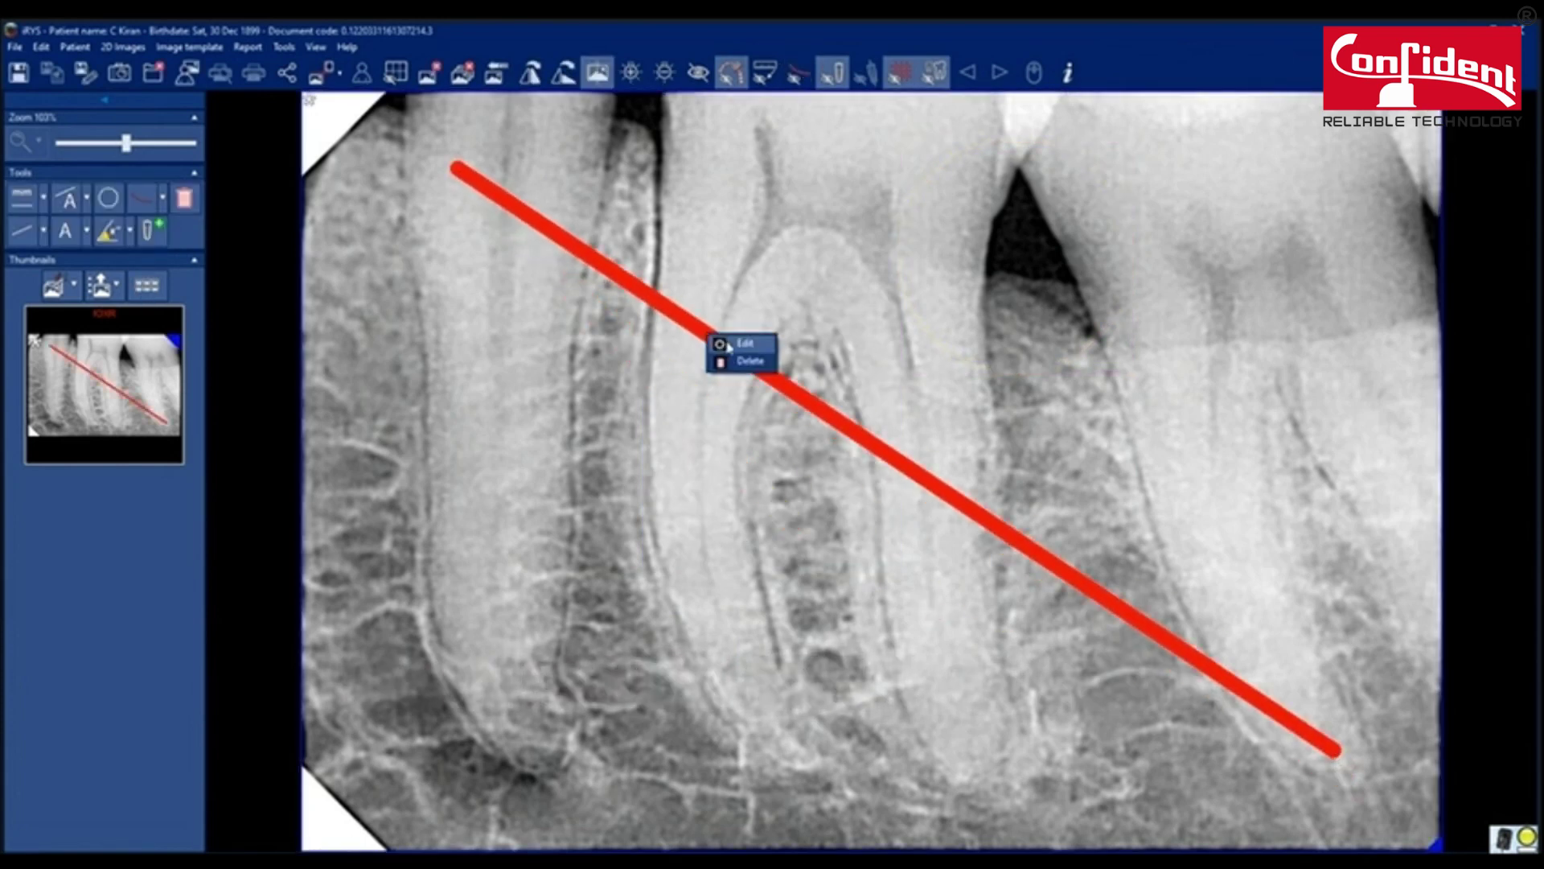
click(736, 343)
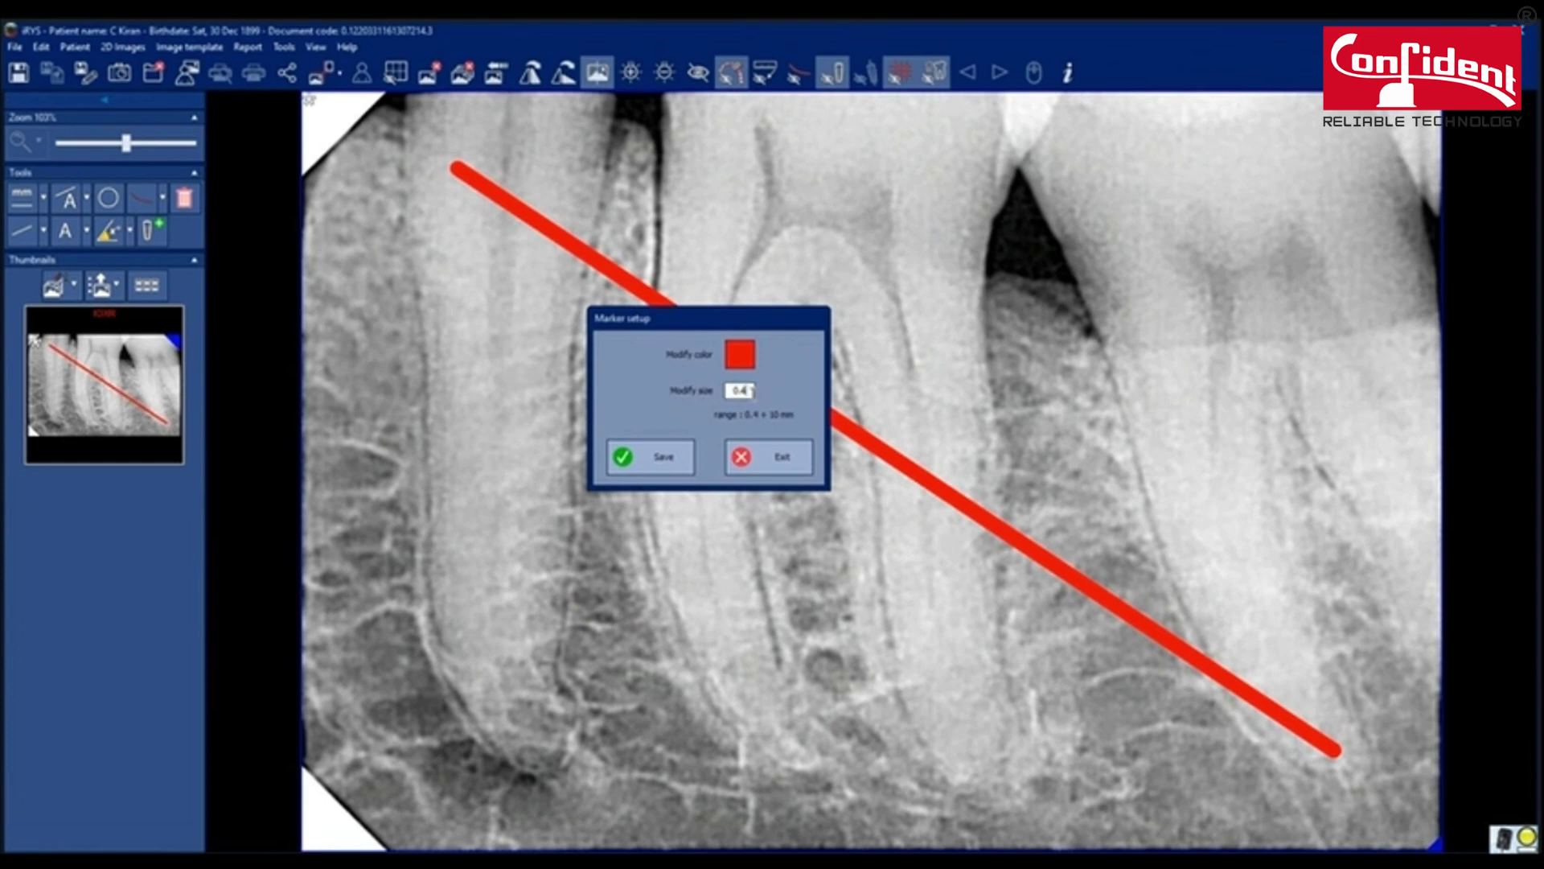
click(194, 201)
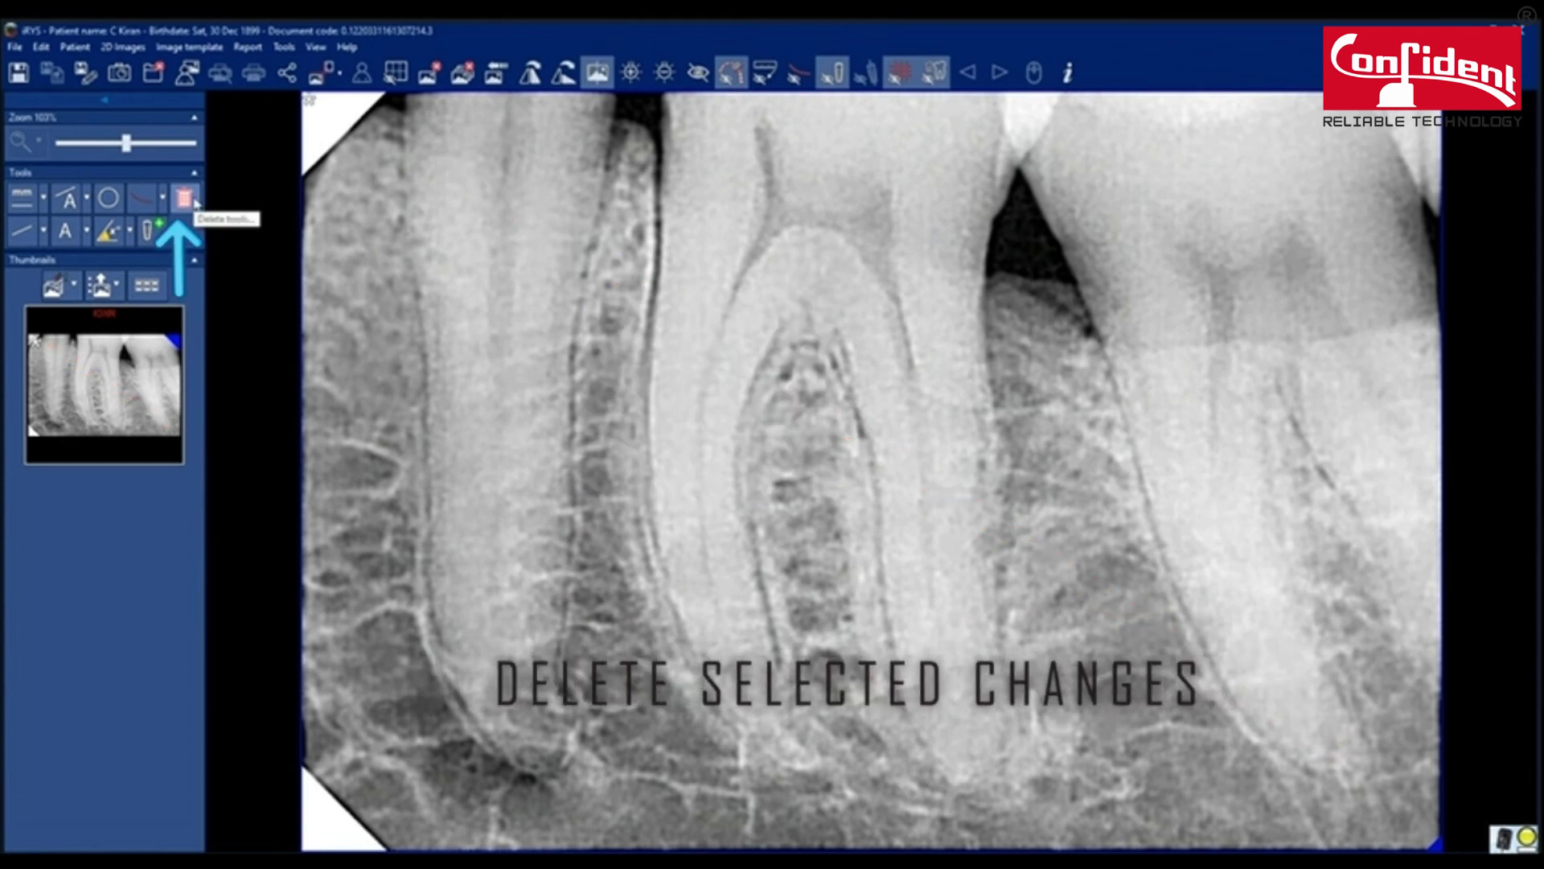
Step: Draw a short, nearly vertical line between the left and middle teeth, then delete it
click(24, 233)
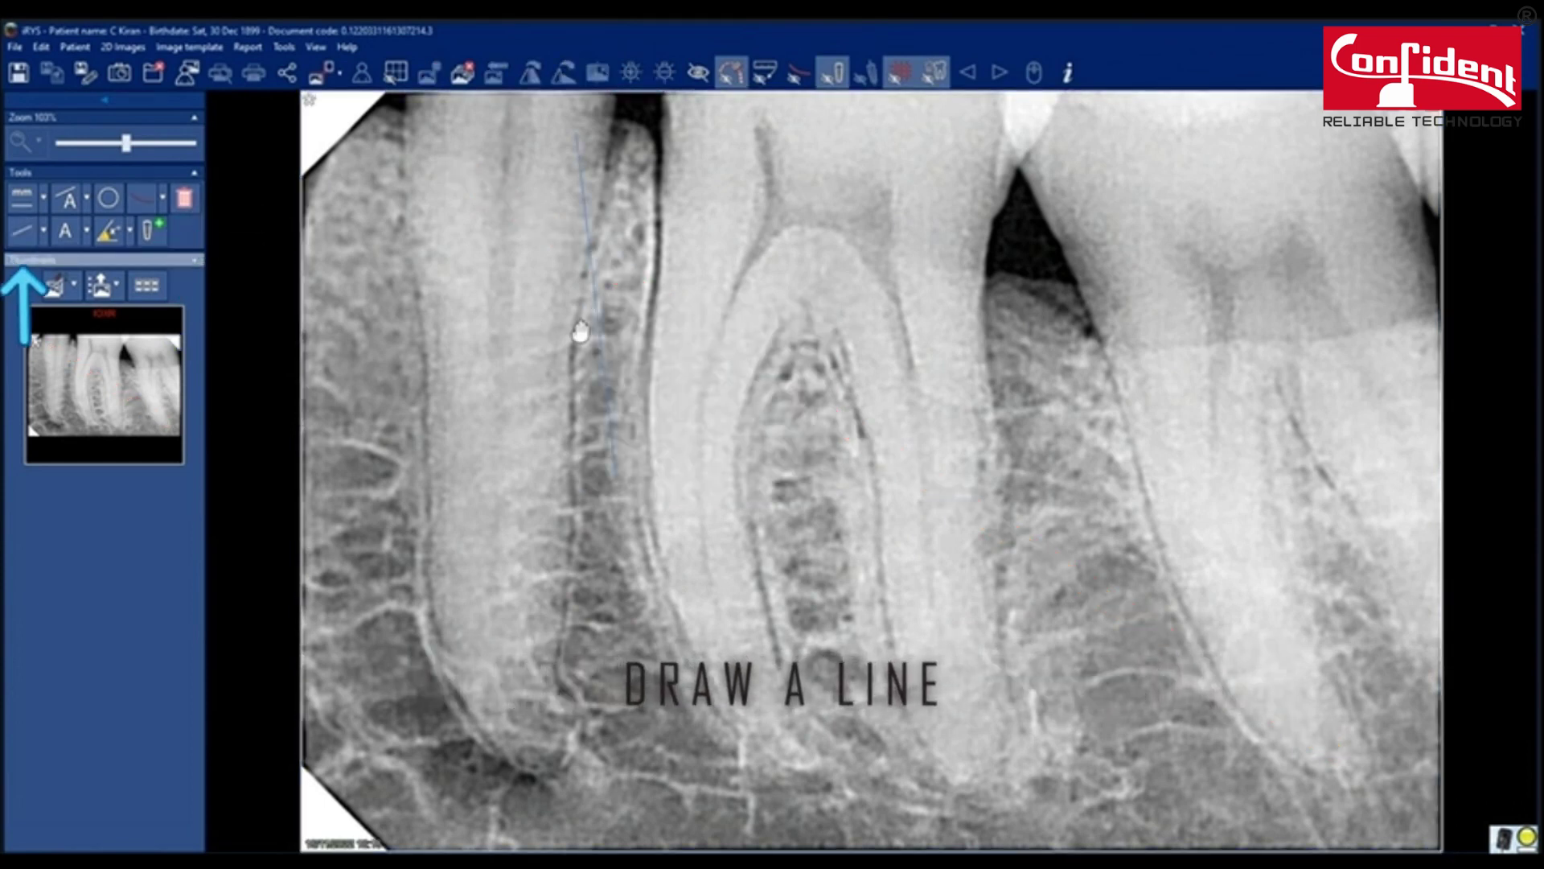
right_click(599, 321)
click(611, 342)
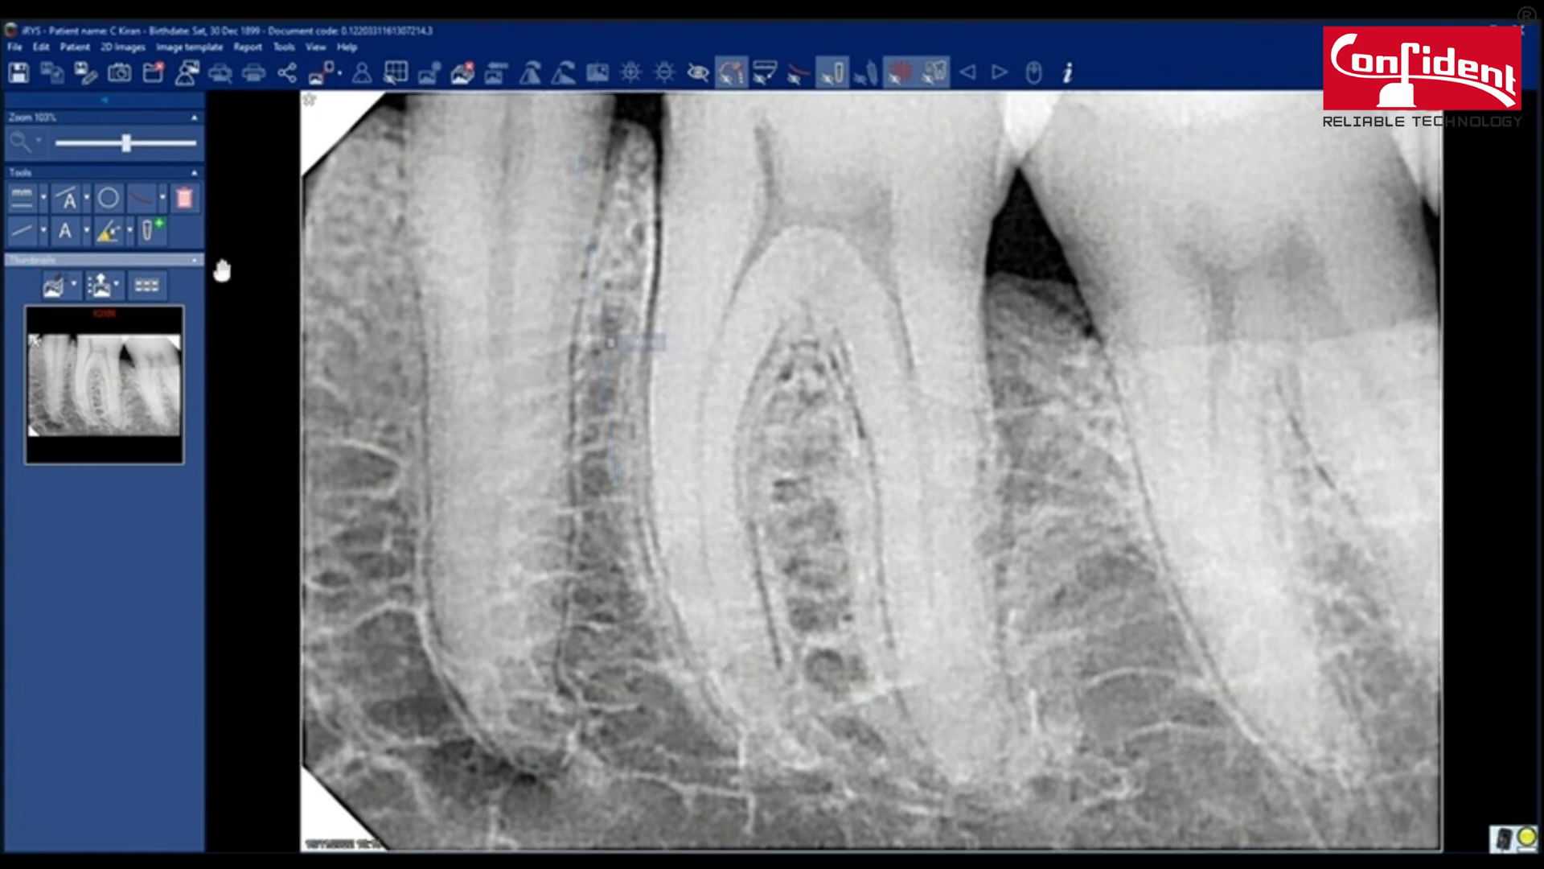
Step: Add the text "bb" to the X-ray over the middle tooth
click(622, 316)
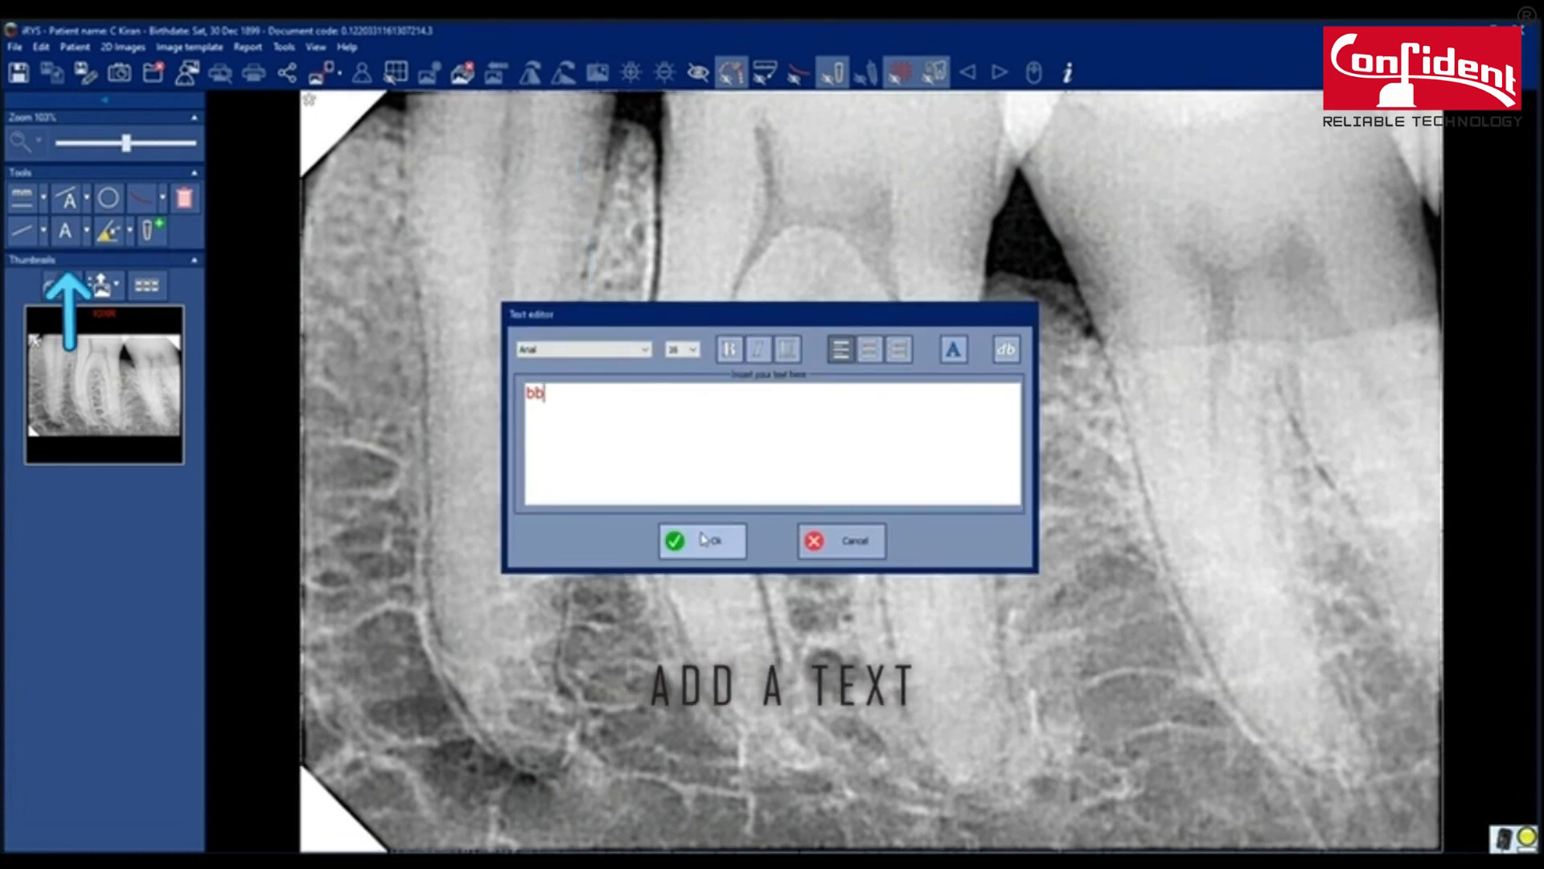
text(bb)
click(702, 538)
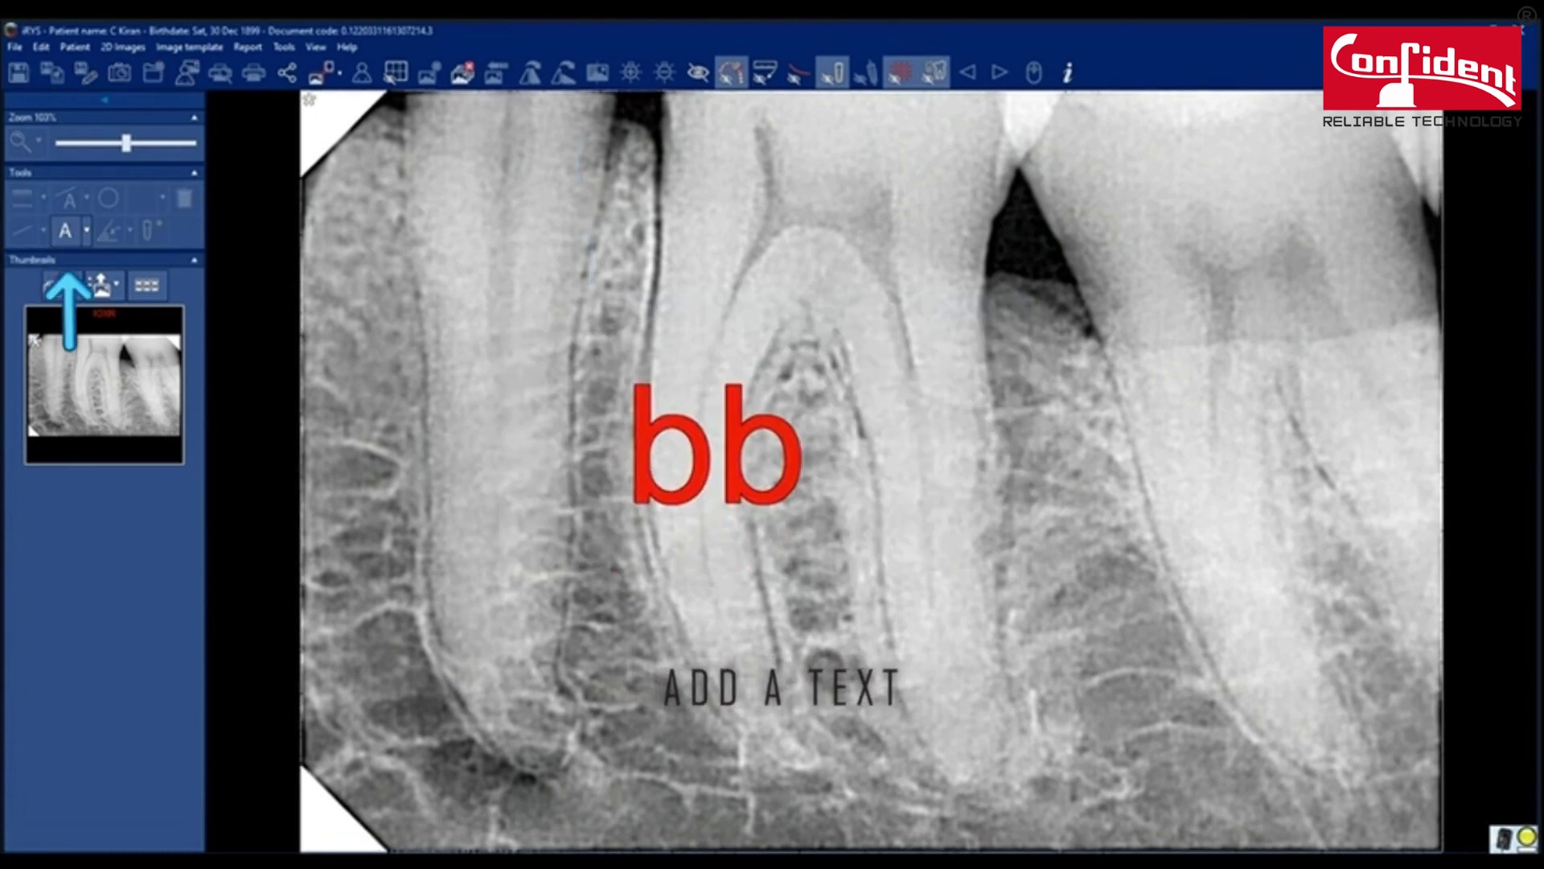
Step: Edit the "bb" annotation and set its font size to 7
click(758, 455)
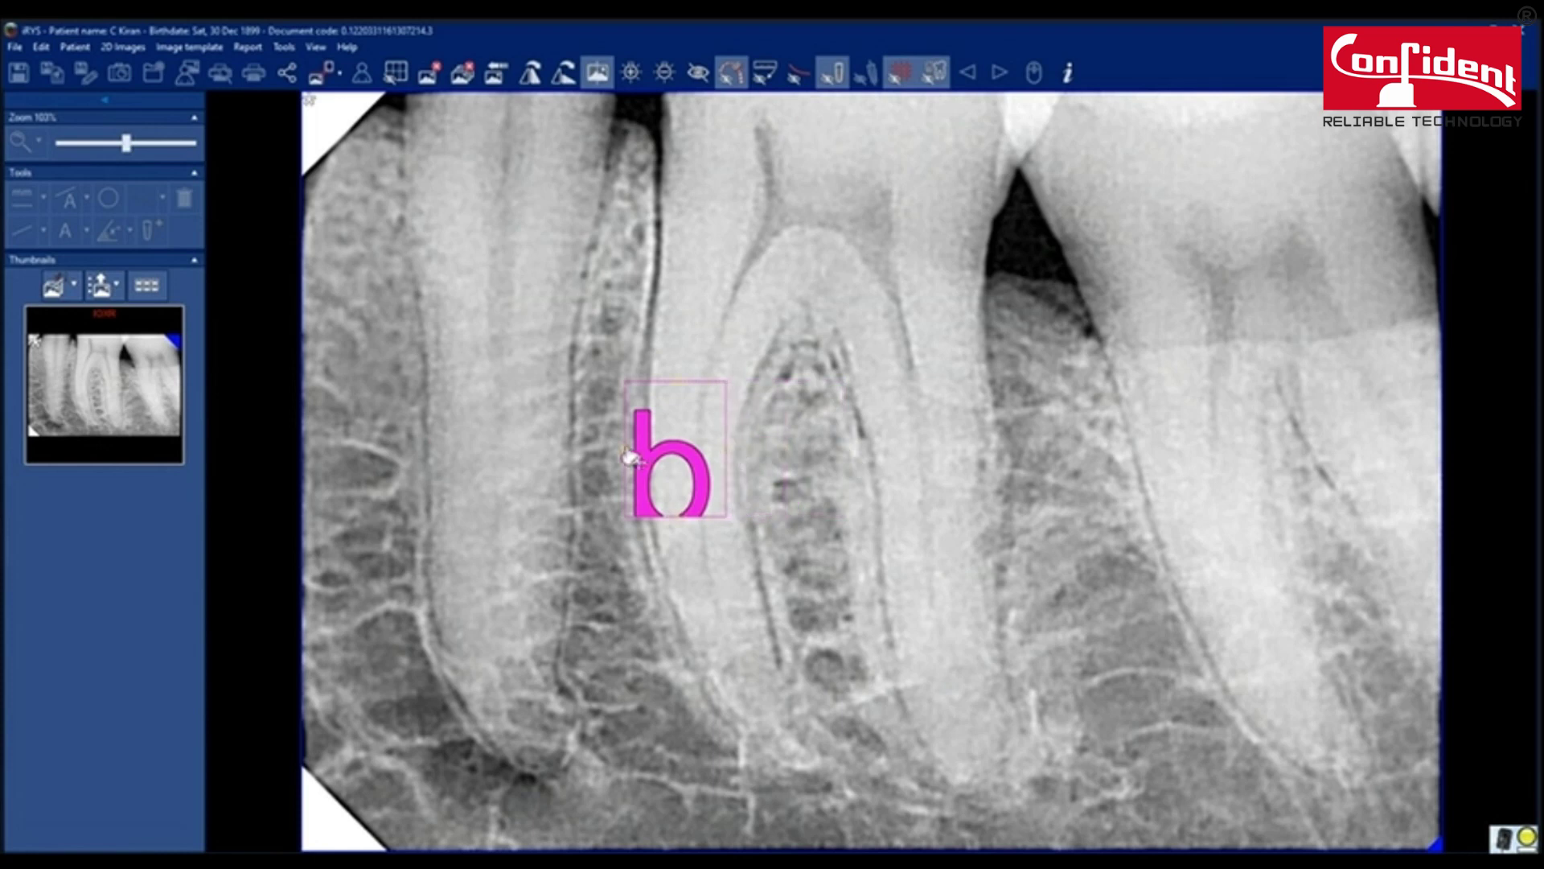
right_click(680, 407)
click(706, 418)
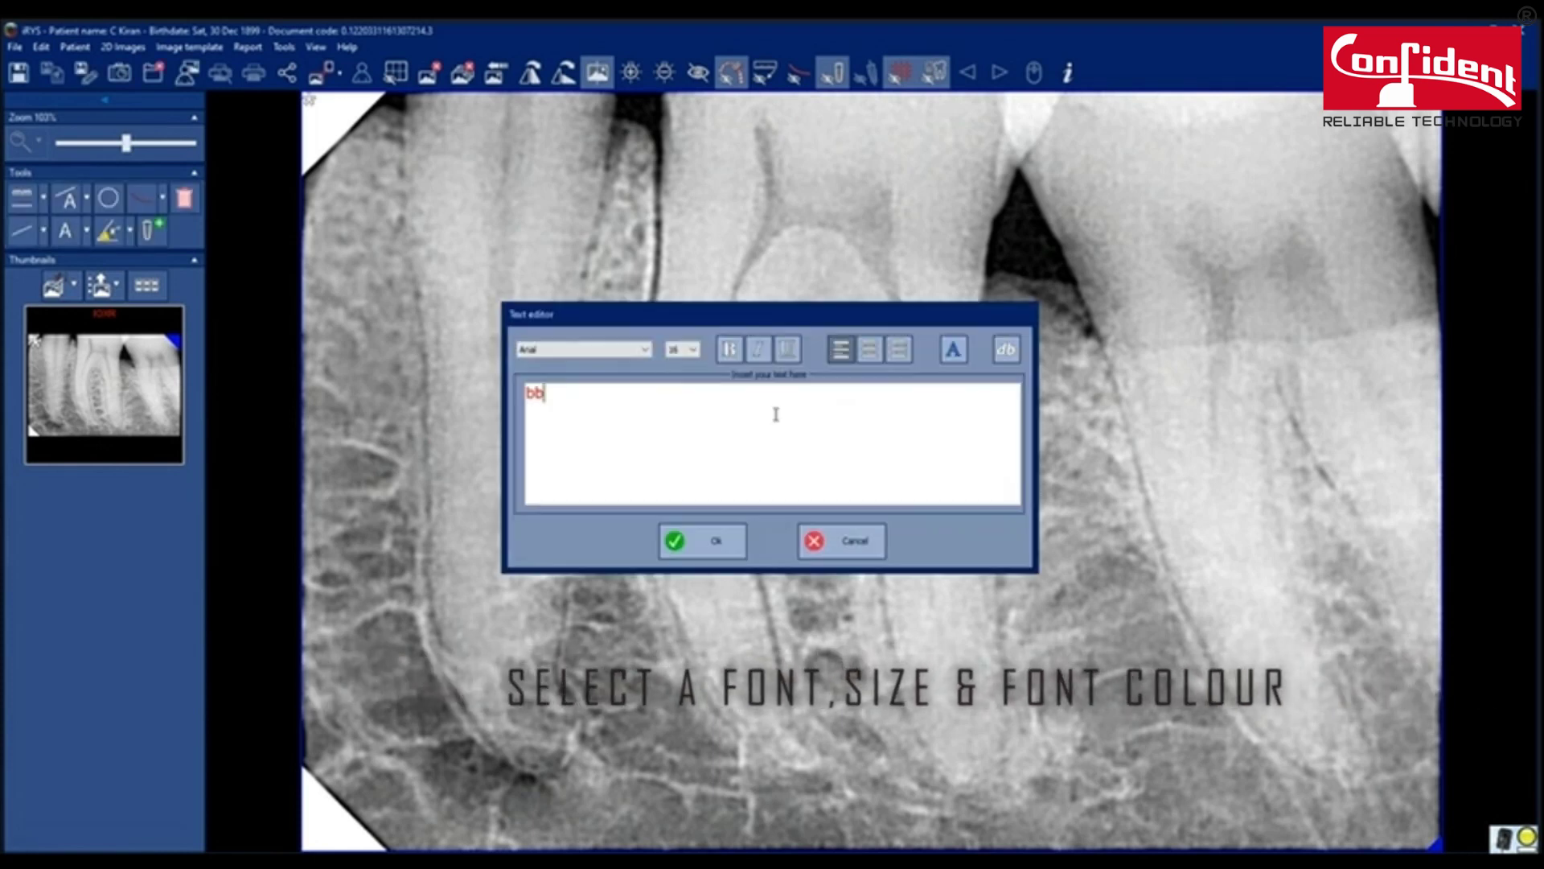
click(692, 349)
click(682, 363)
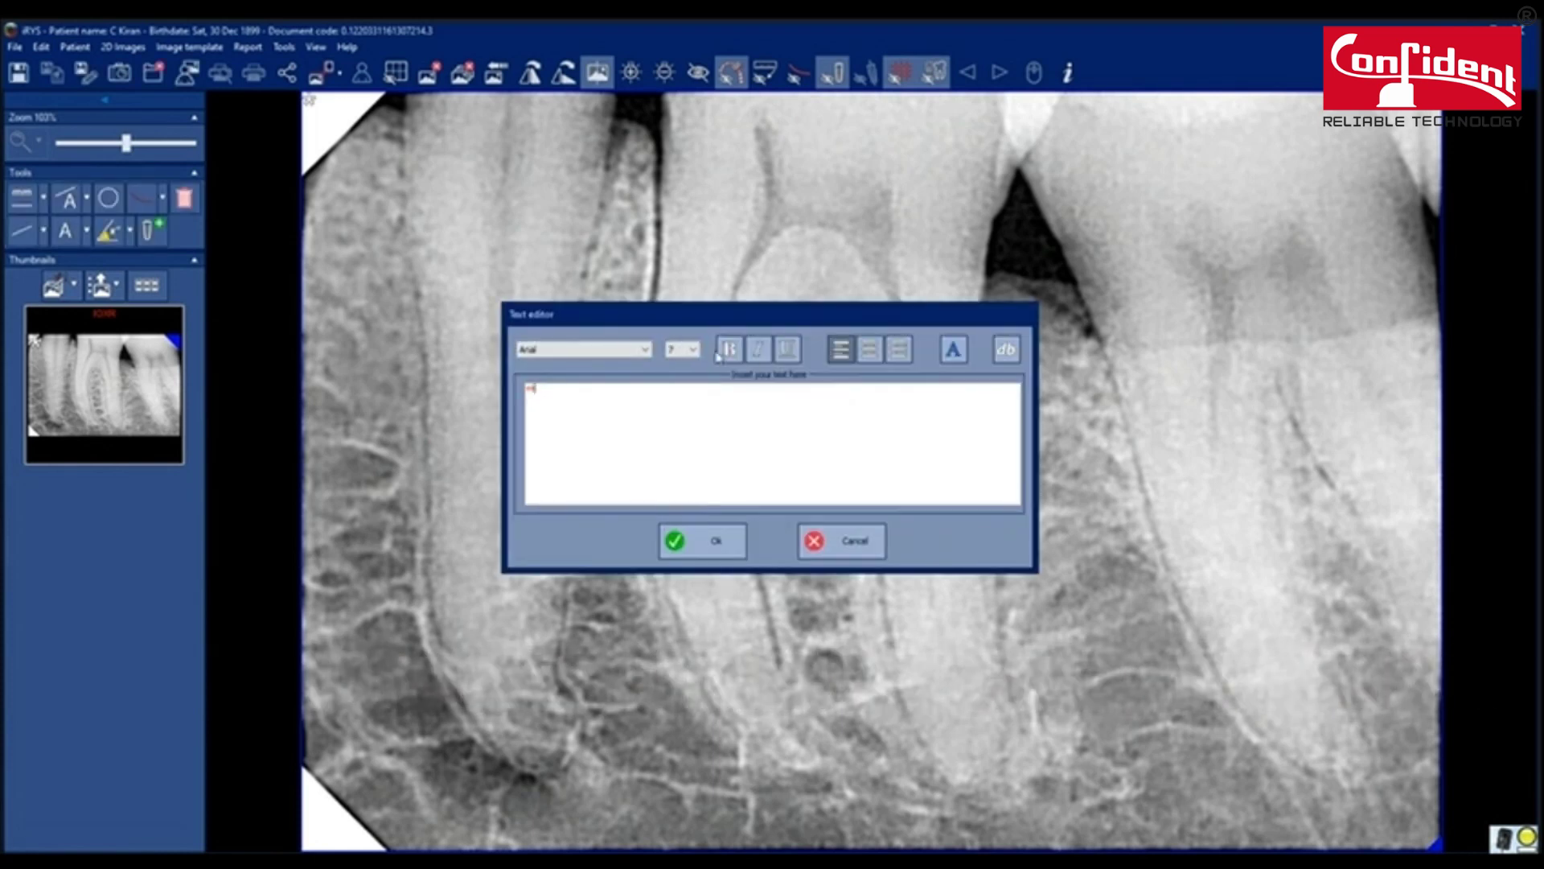
click(728, 552)
click(728, 424)
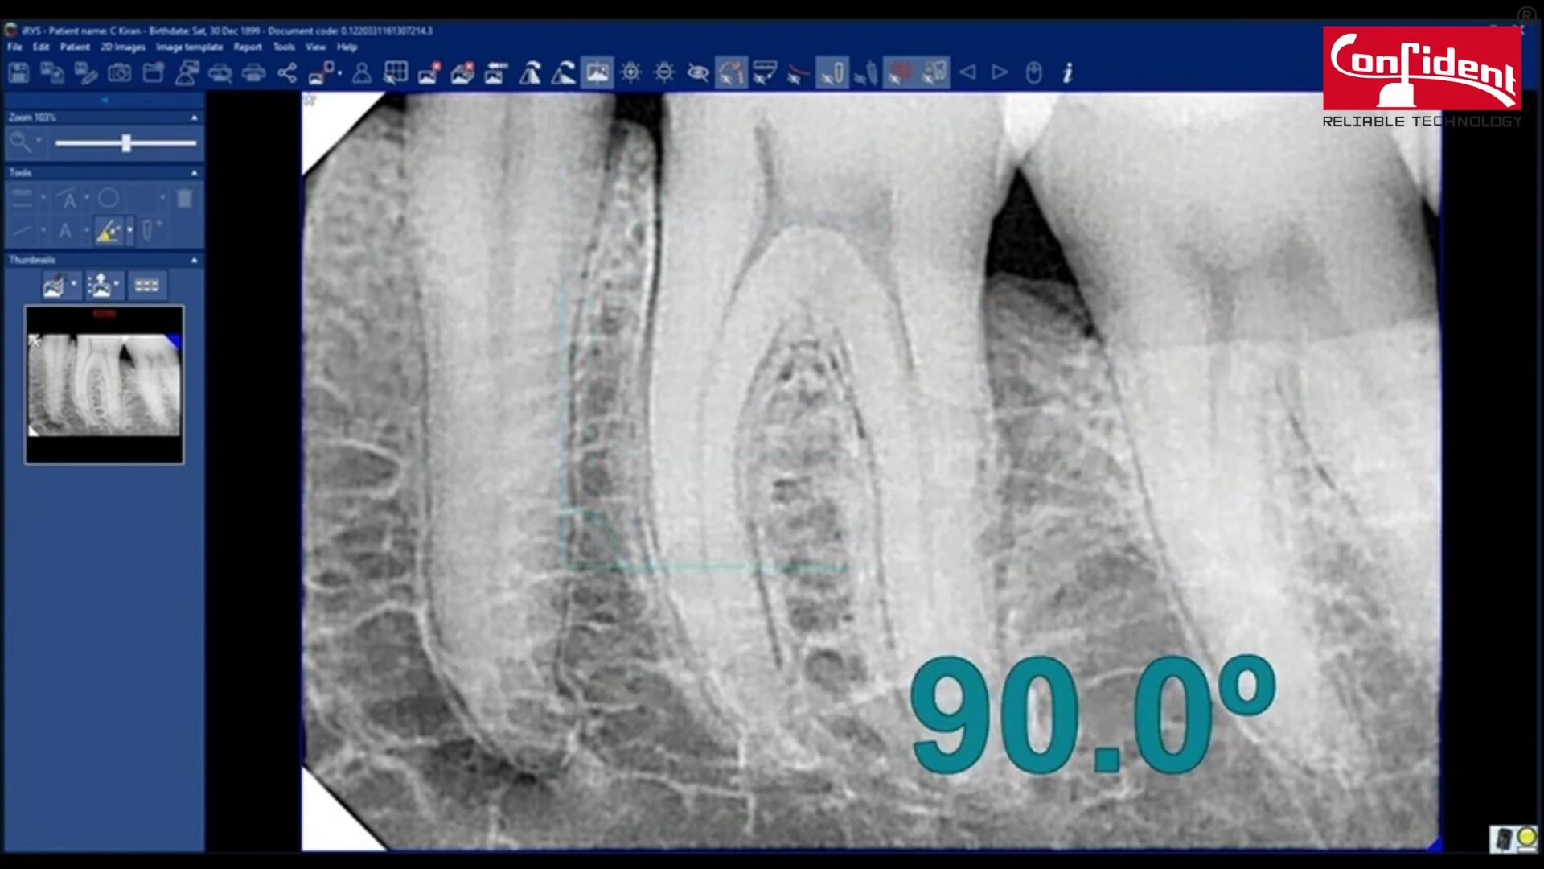
Step: Place an angle measurement of about 74° at the leftmost tooth's root tip and review its label's font settings
click(447, 728)
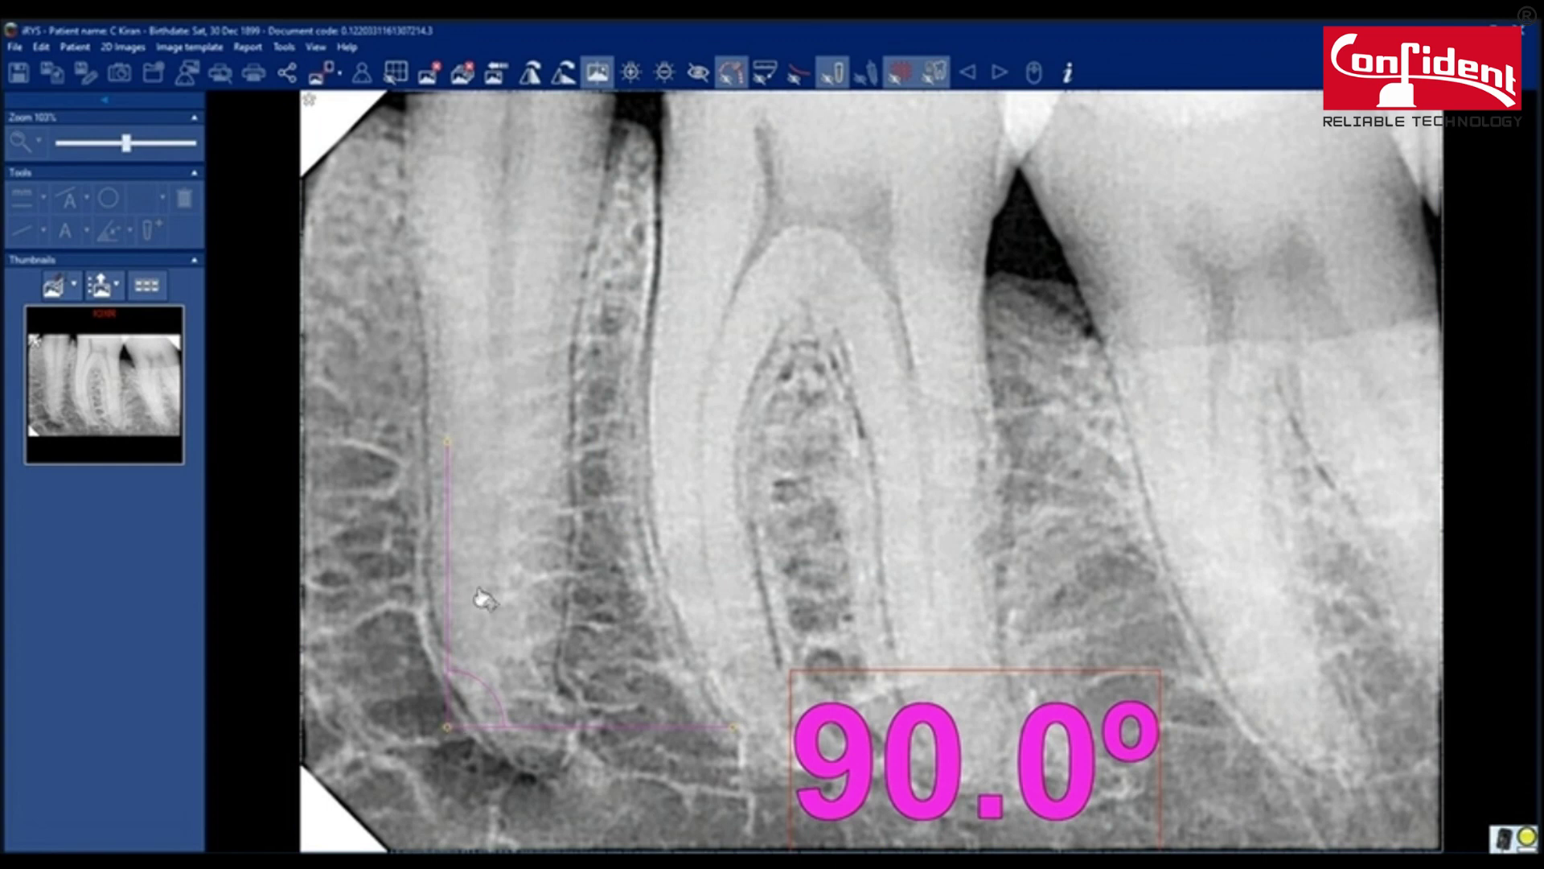
drag(452, 451, 623, 456)
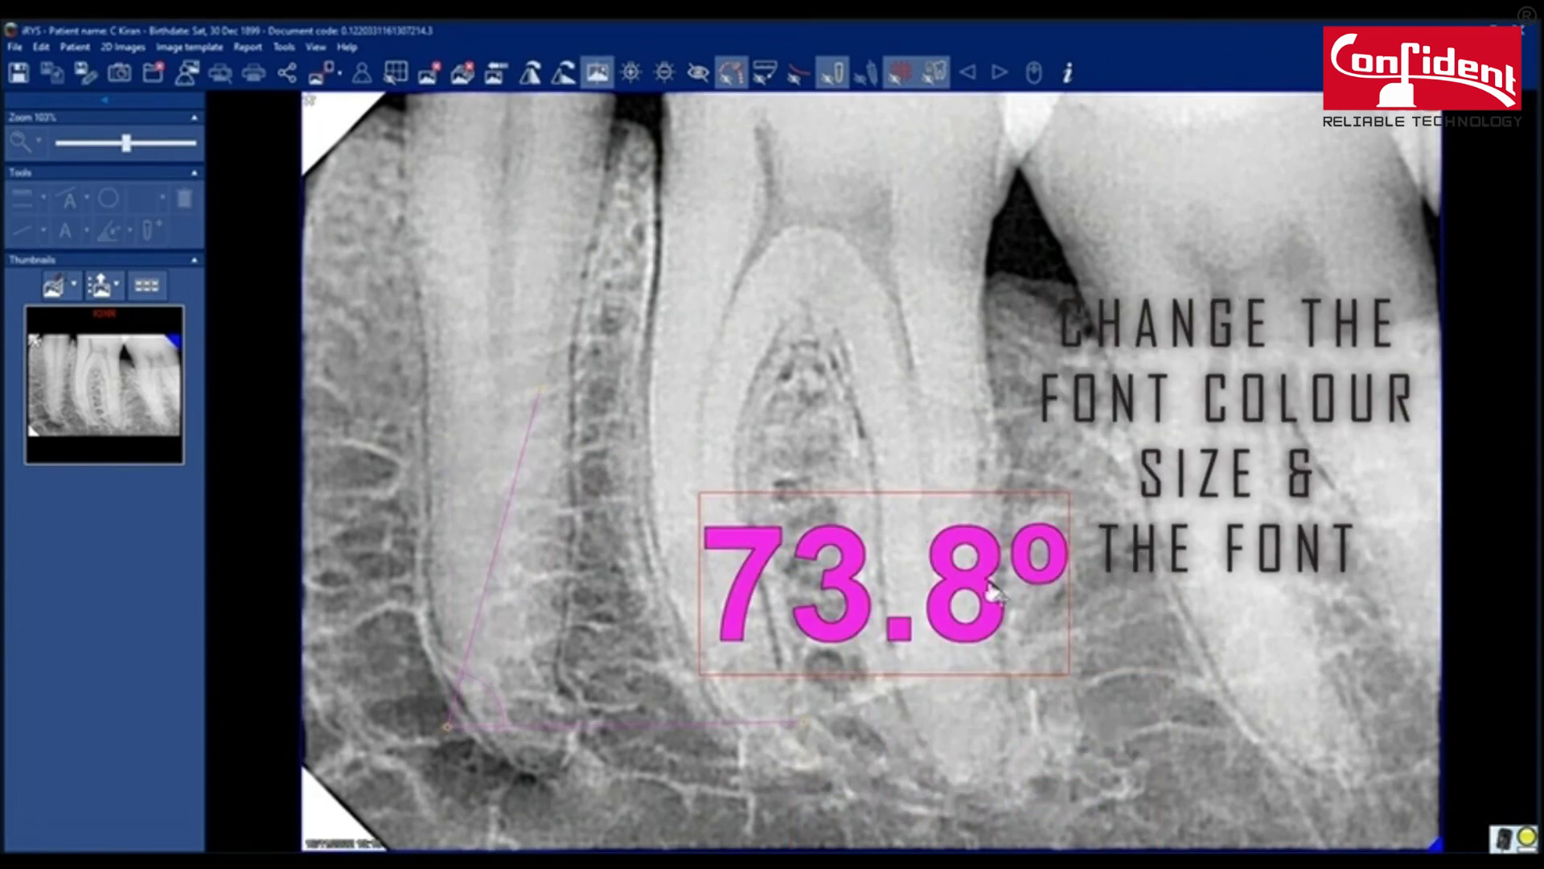
double_click(952, 580)
click(829, 433)
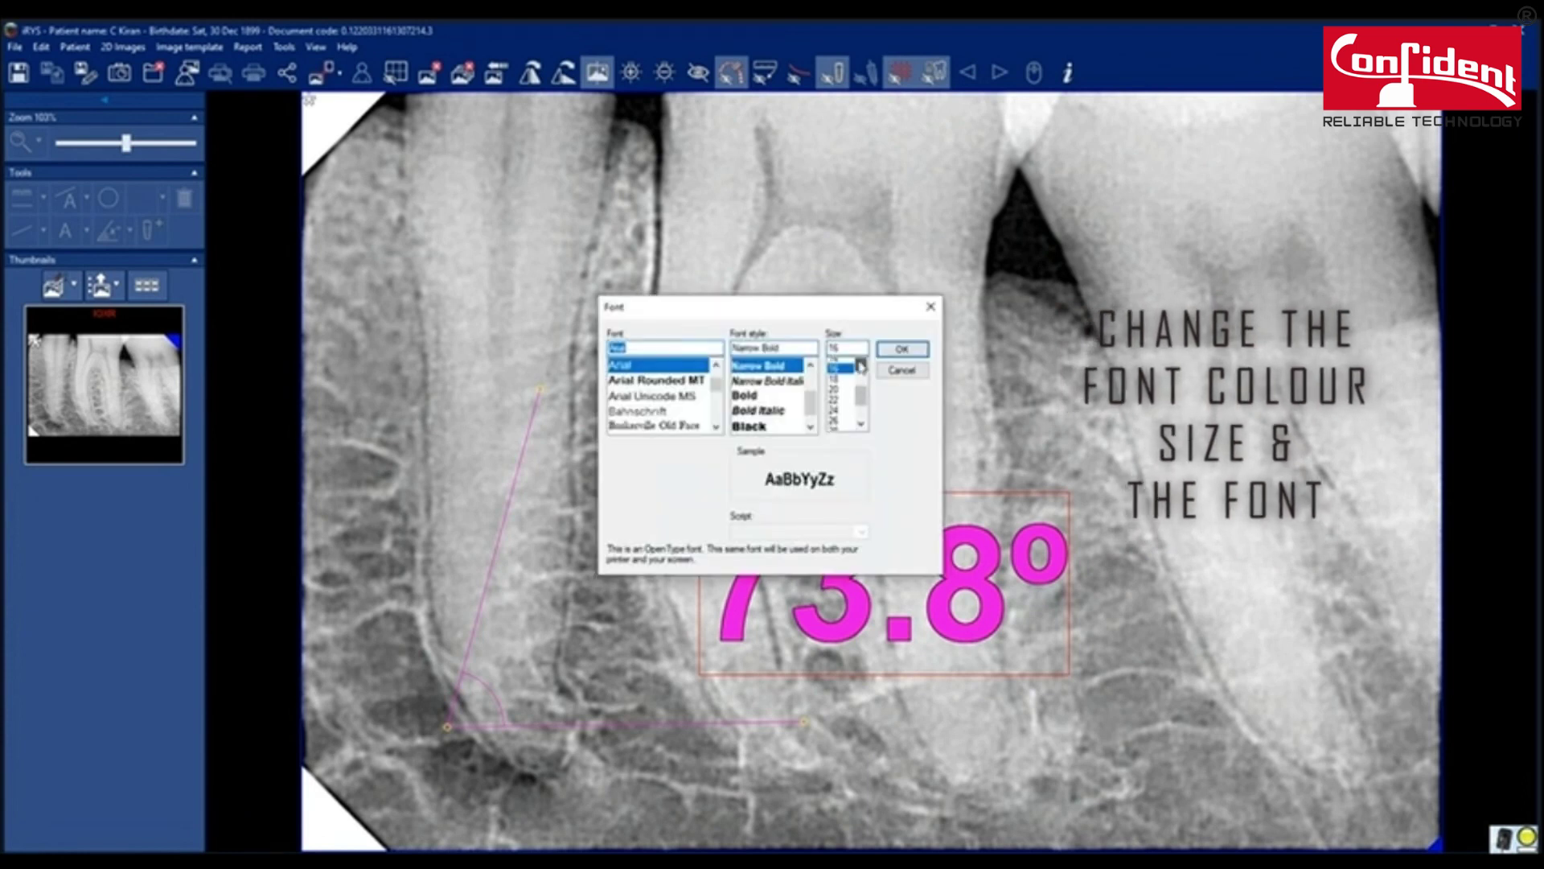
click(907, 354)
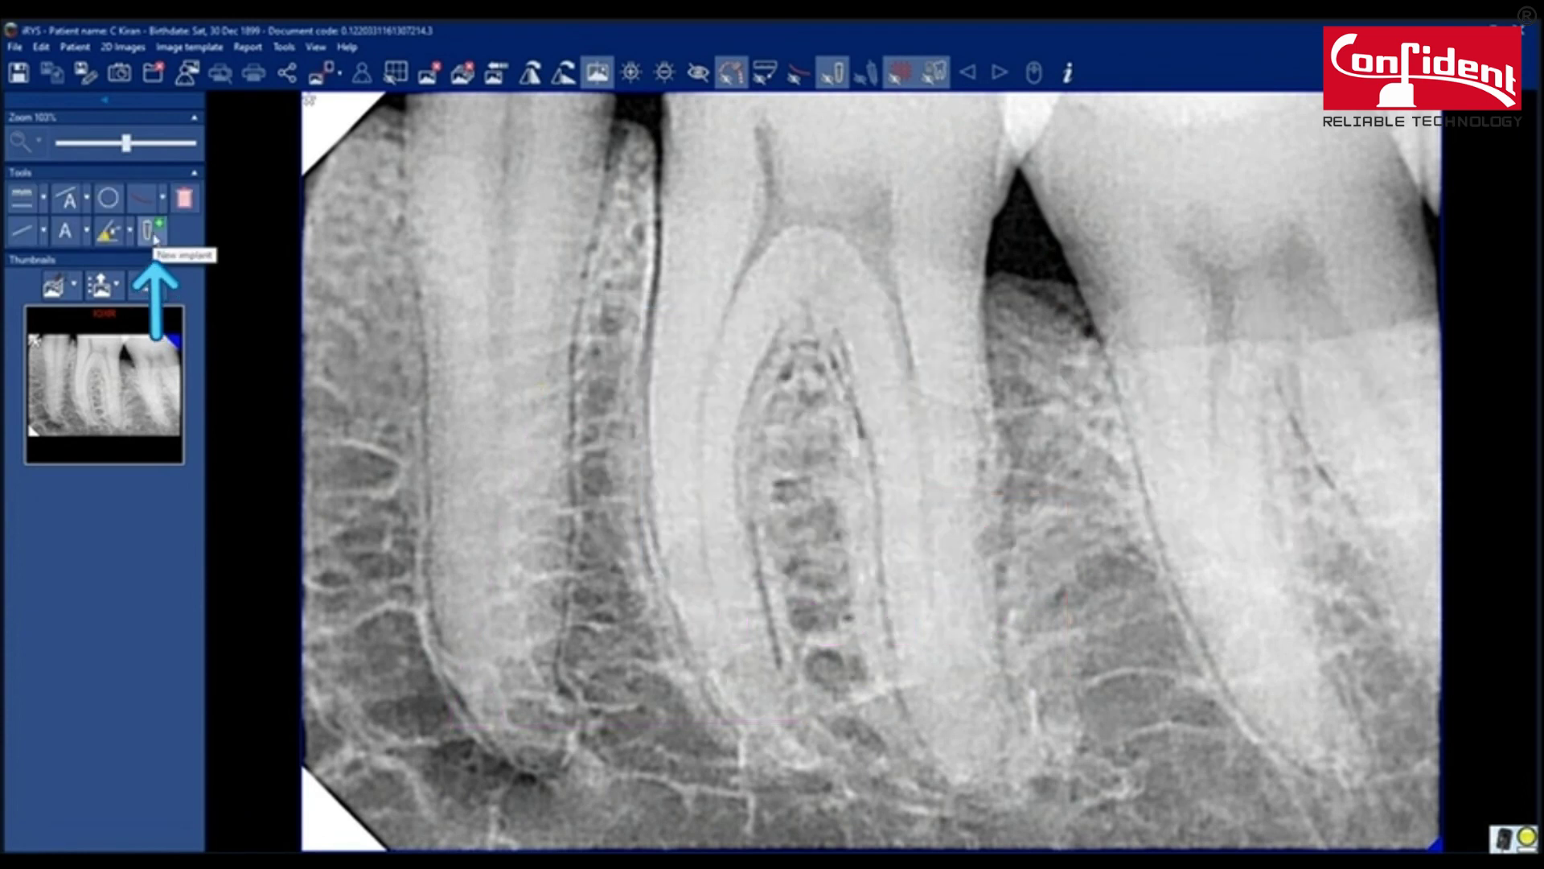
Step: Bring up the implant editor without showing overlays and preview ADVAN implants from GTB Implant System through GTB RESCUE 4.40 × 7.50
click(155, 238)
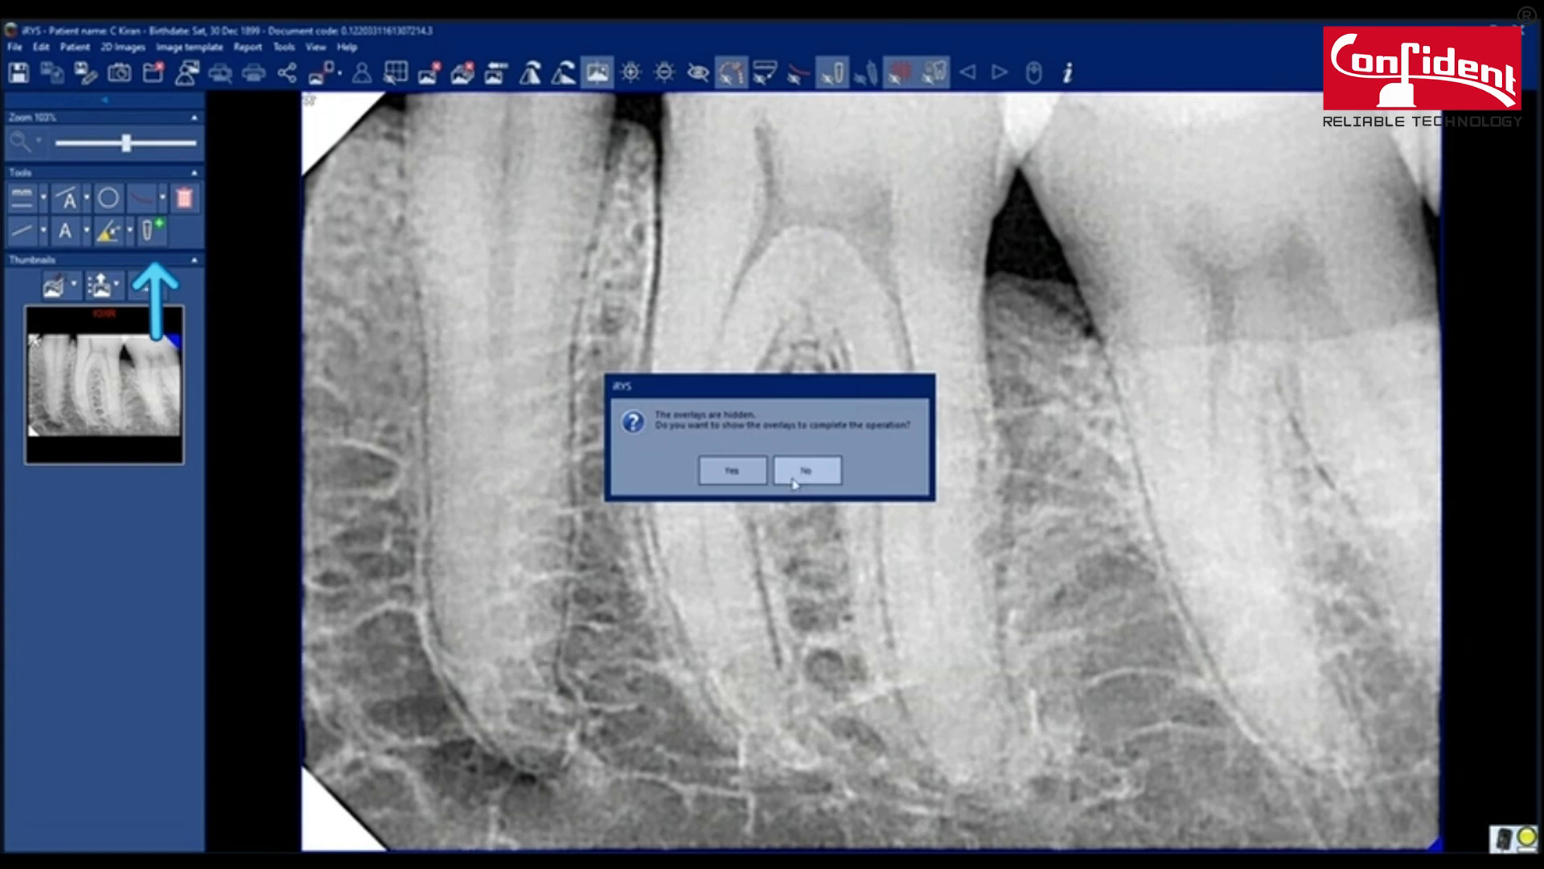
click(795, 472)
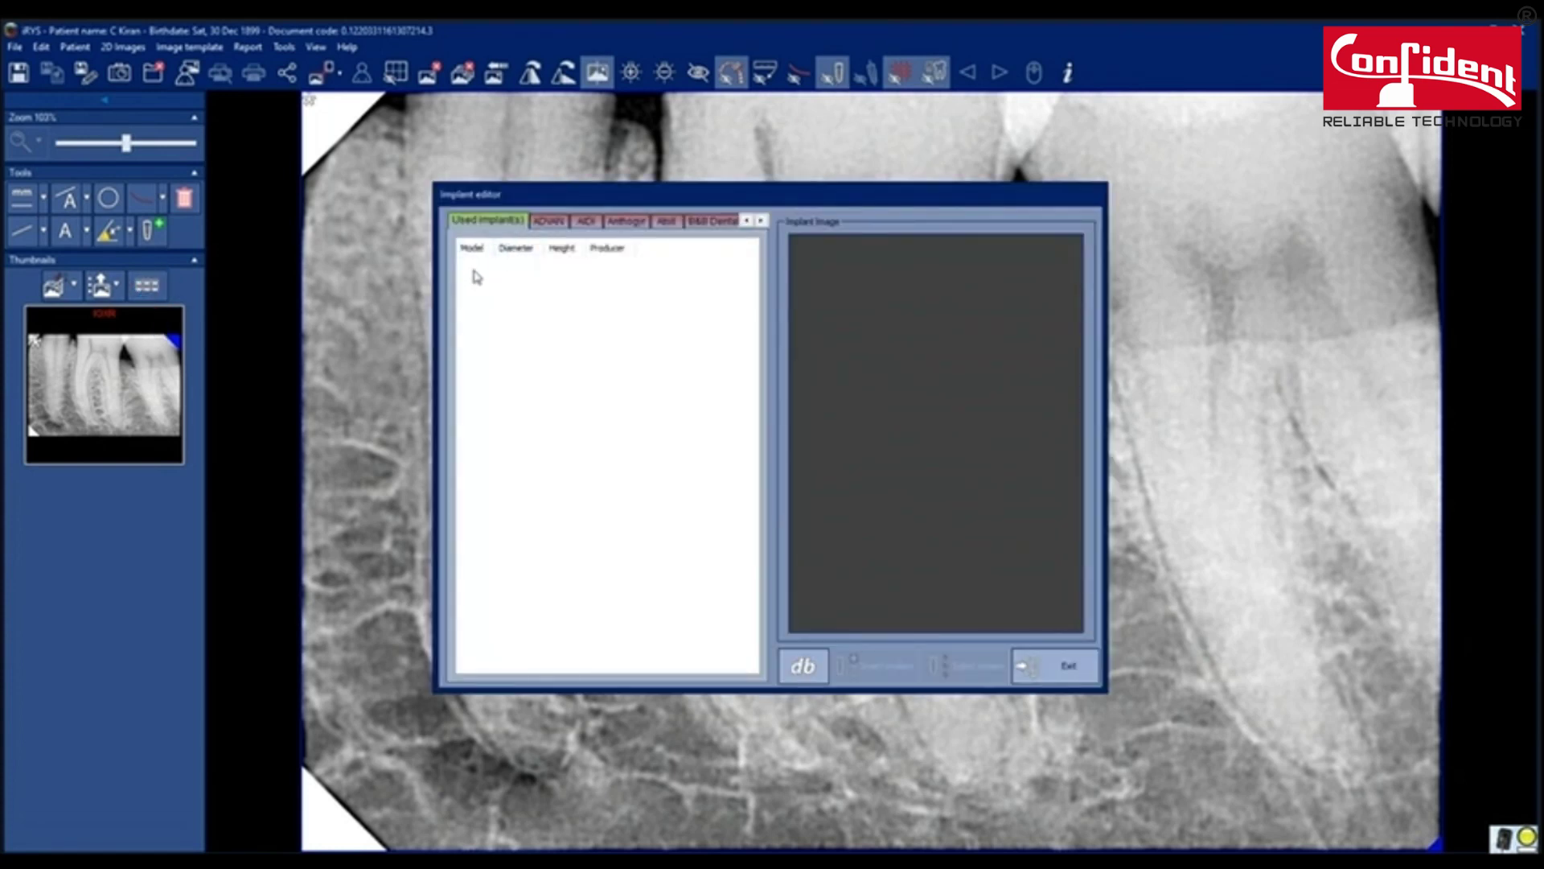
click(549, 222)
click(517, 300)
click(526, 315)
click(524, 330)
click(519, 345)
click(519, 360)
click(519, 392)
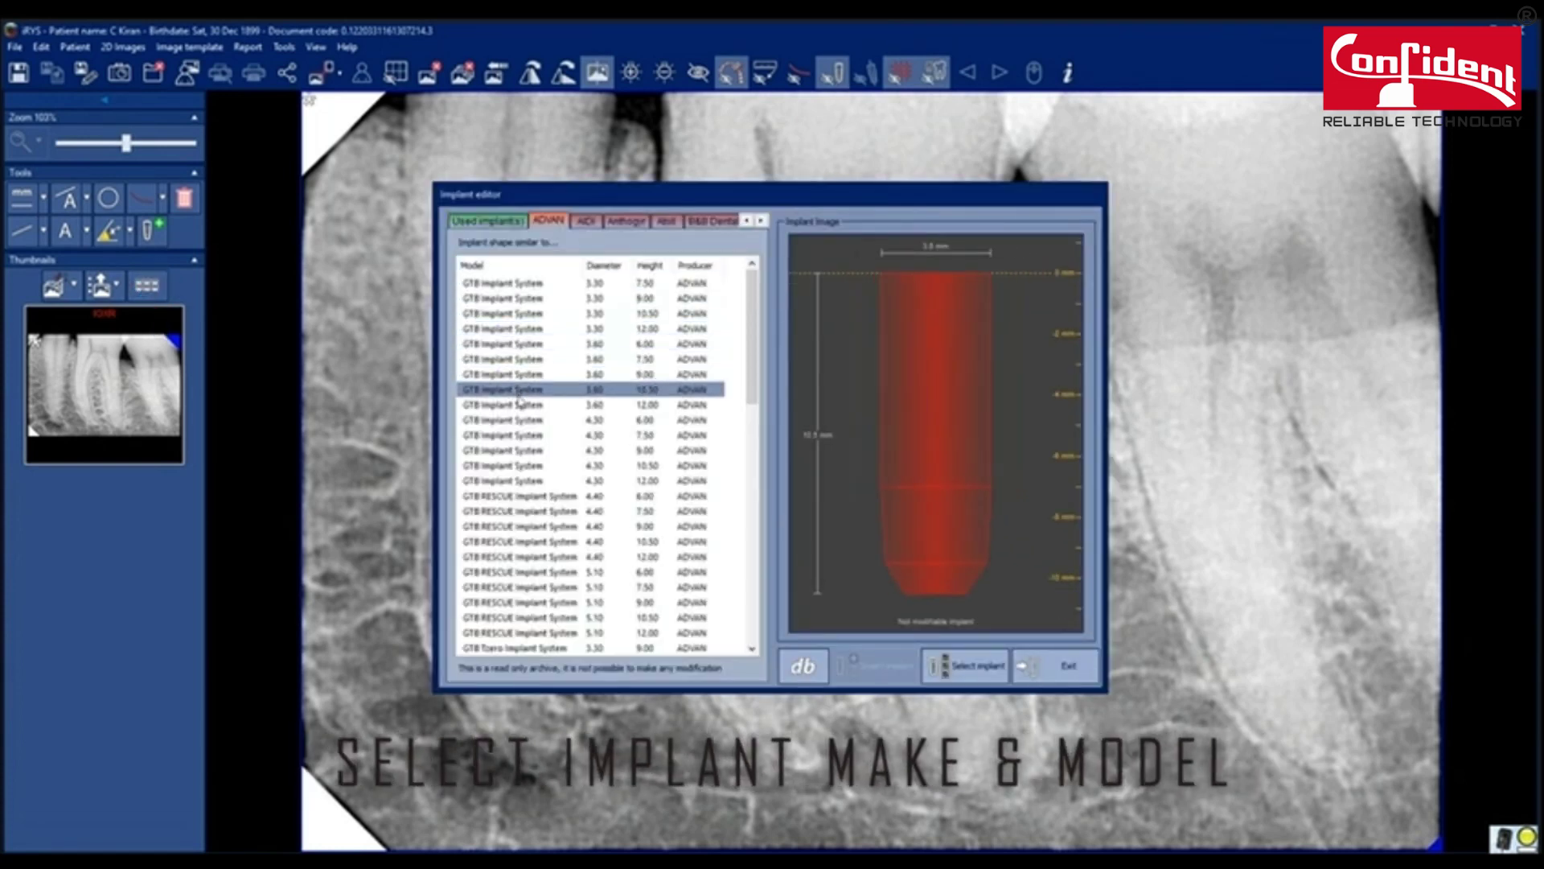
drag(521, 401, 523, 512)
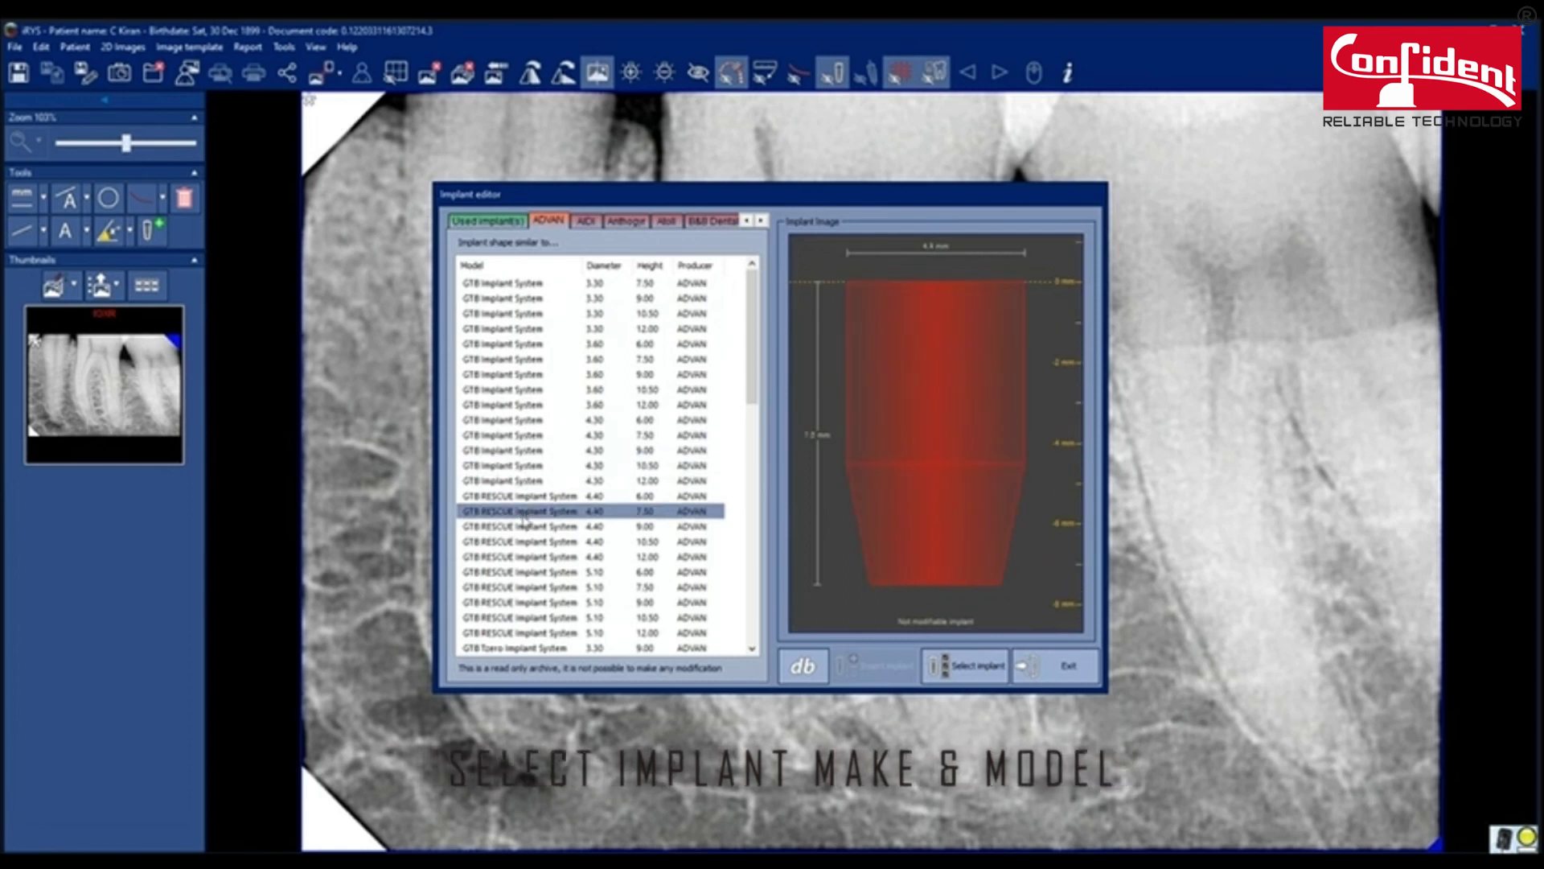
Step: Choose the Camlog CAMLOG SCREW-LINE, Promote 3.30 × 13.00 implant and position it over the middle tooth's right root
click(585, 221)
click(626, 221)
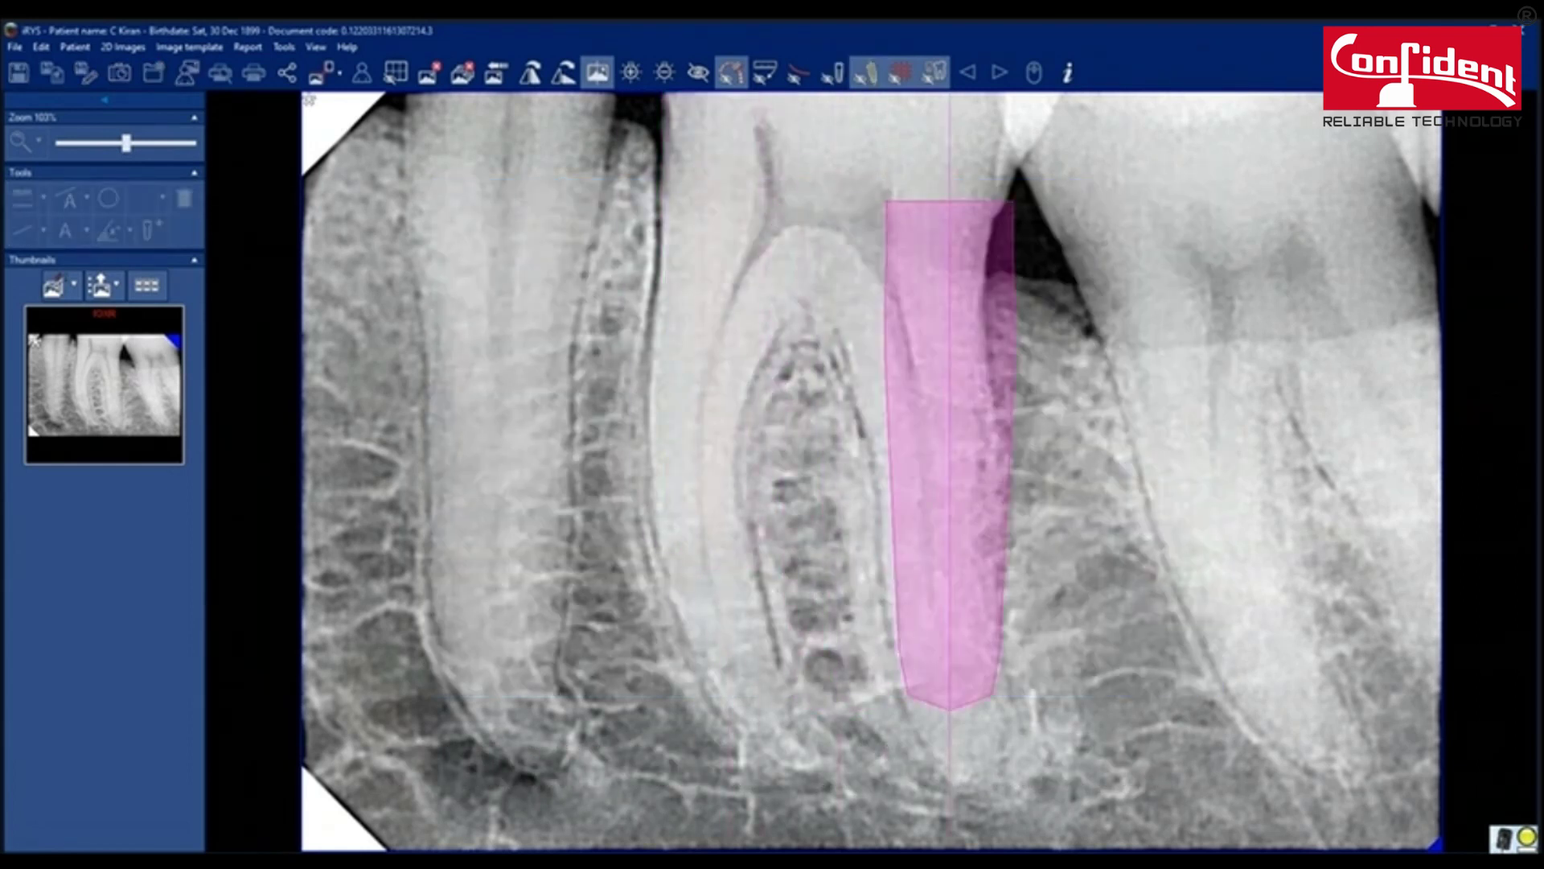
drag(952, 468, 1036, 452)
drag(1031, 381, 968, 387)
Step: Open the placed Camlog implant for editing in the implant editor
right_click(951, 297)
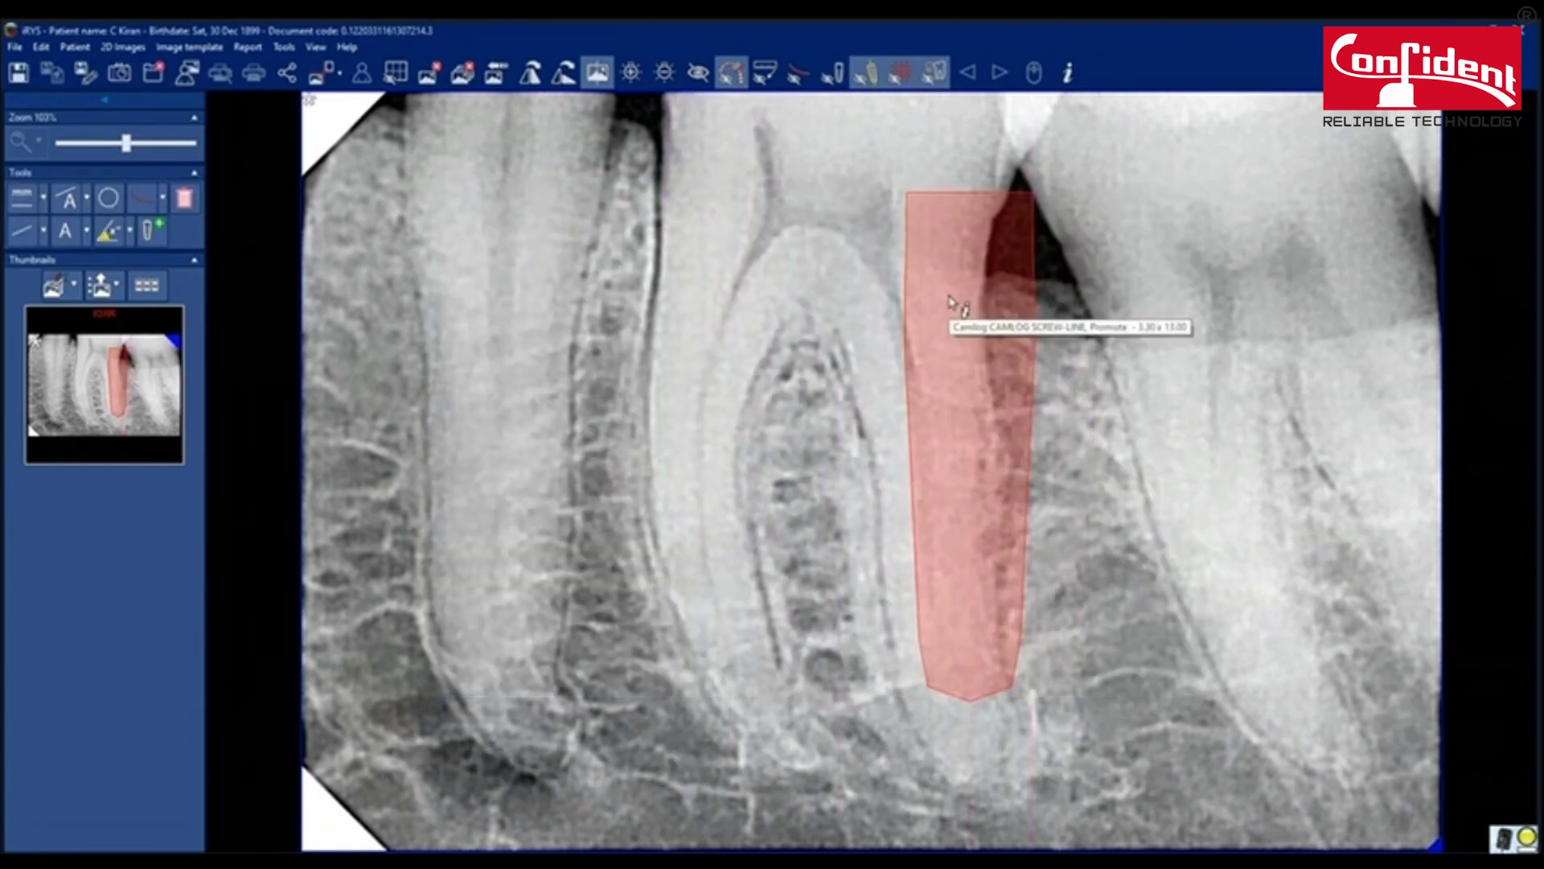
click(988, 340)
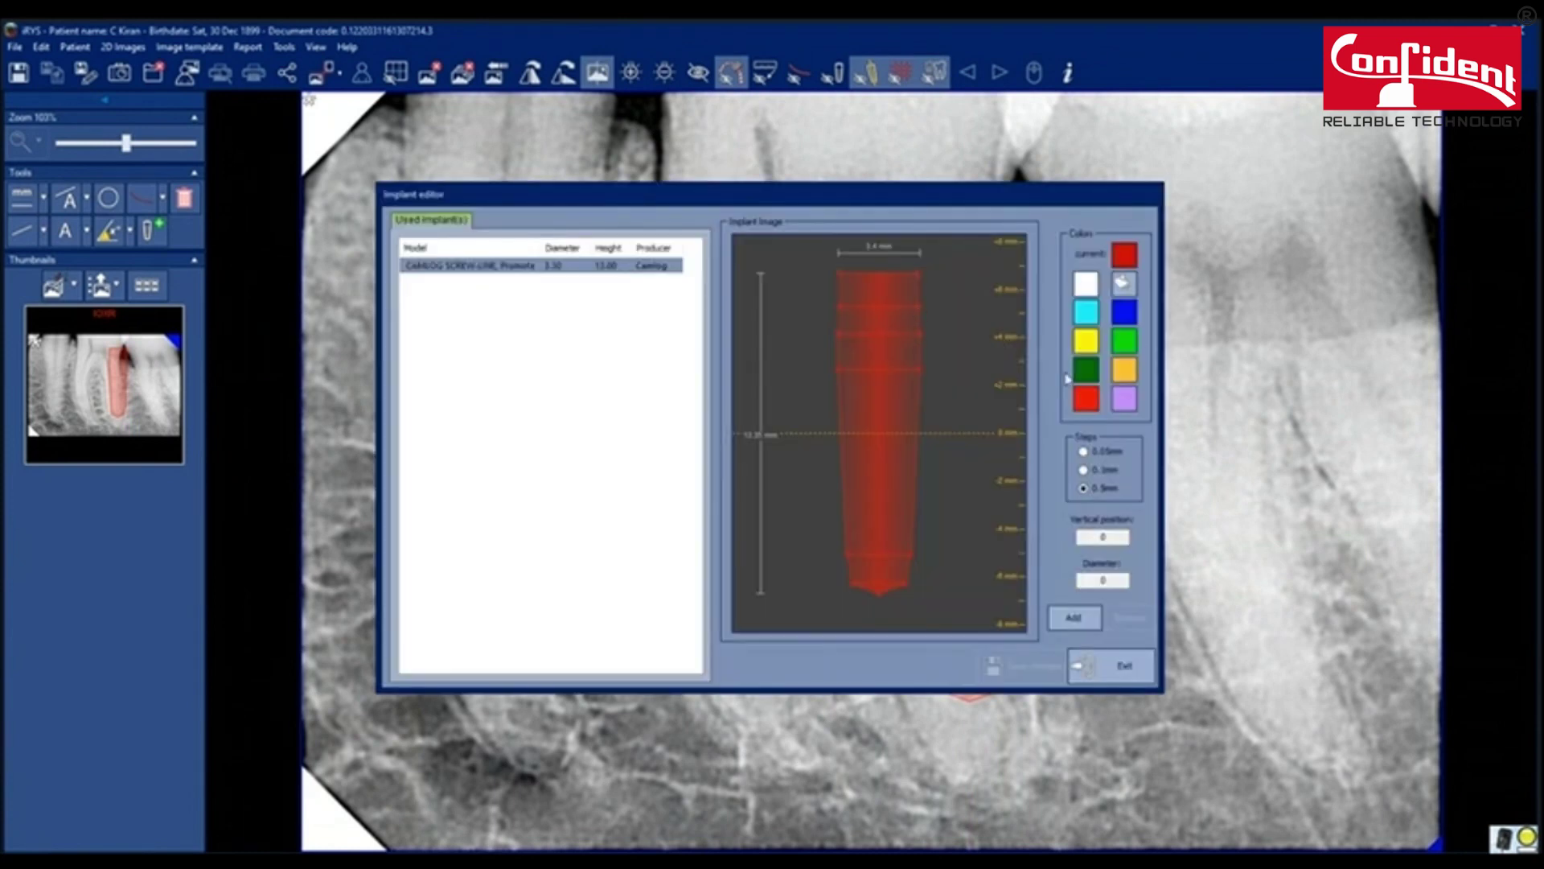
Step: Exit the implant editor and toggle the implant overlays off and back on over the X-ray
click(1099, 667)
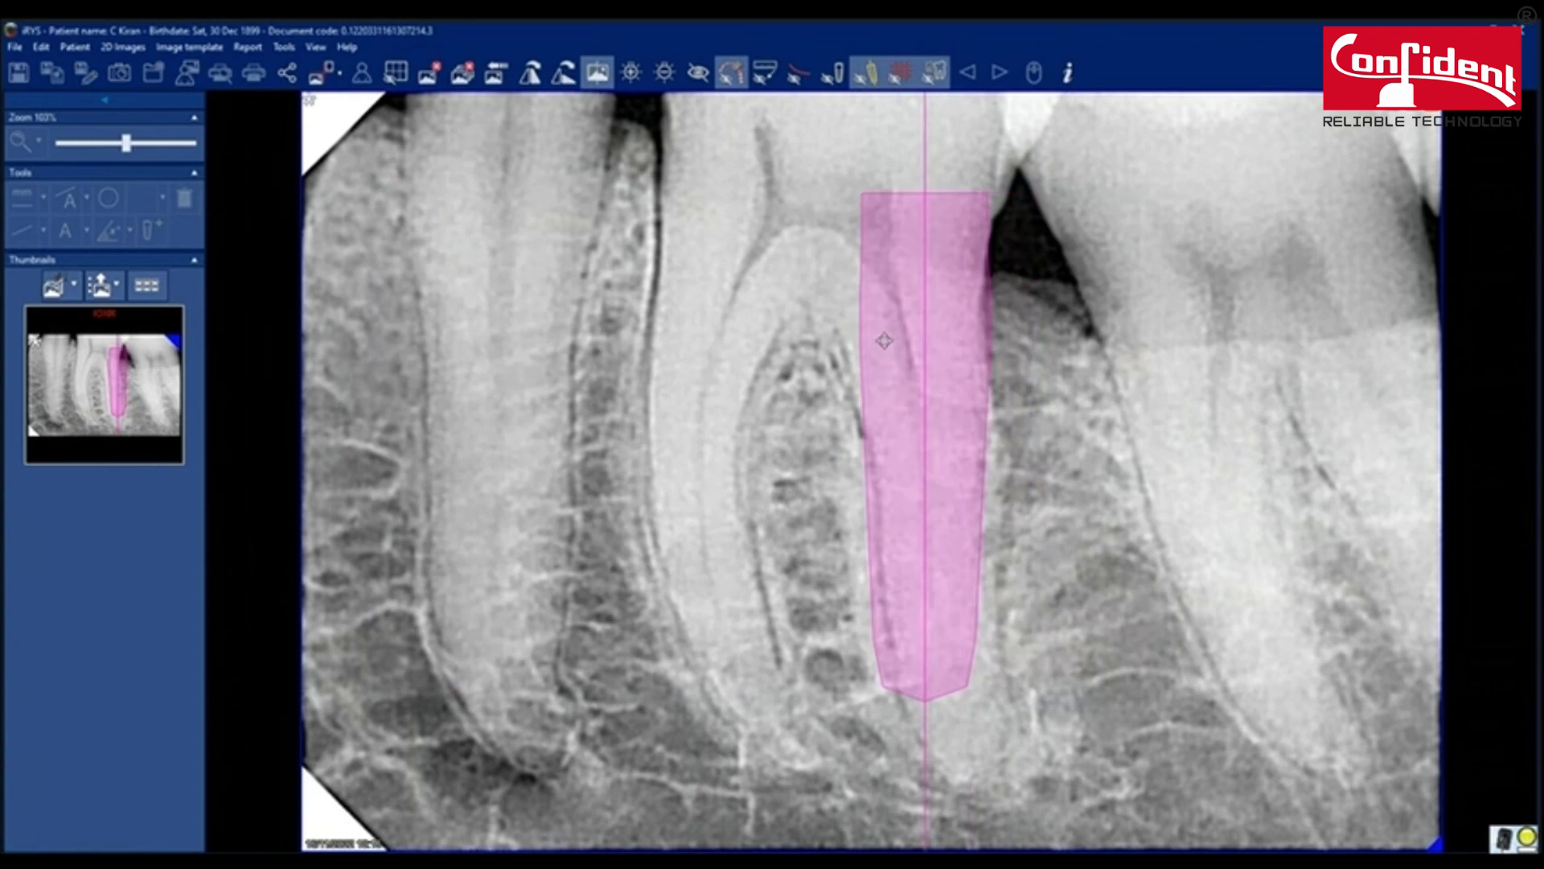
click(833, 73)
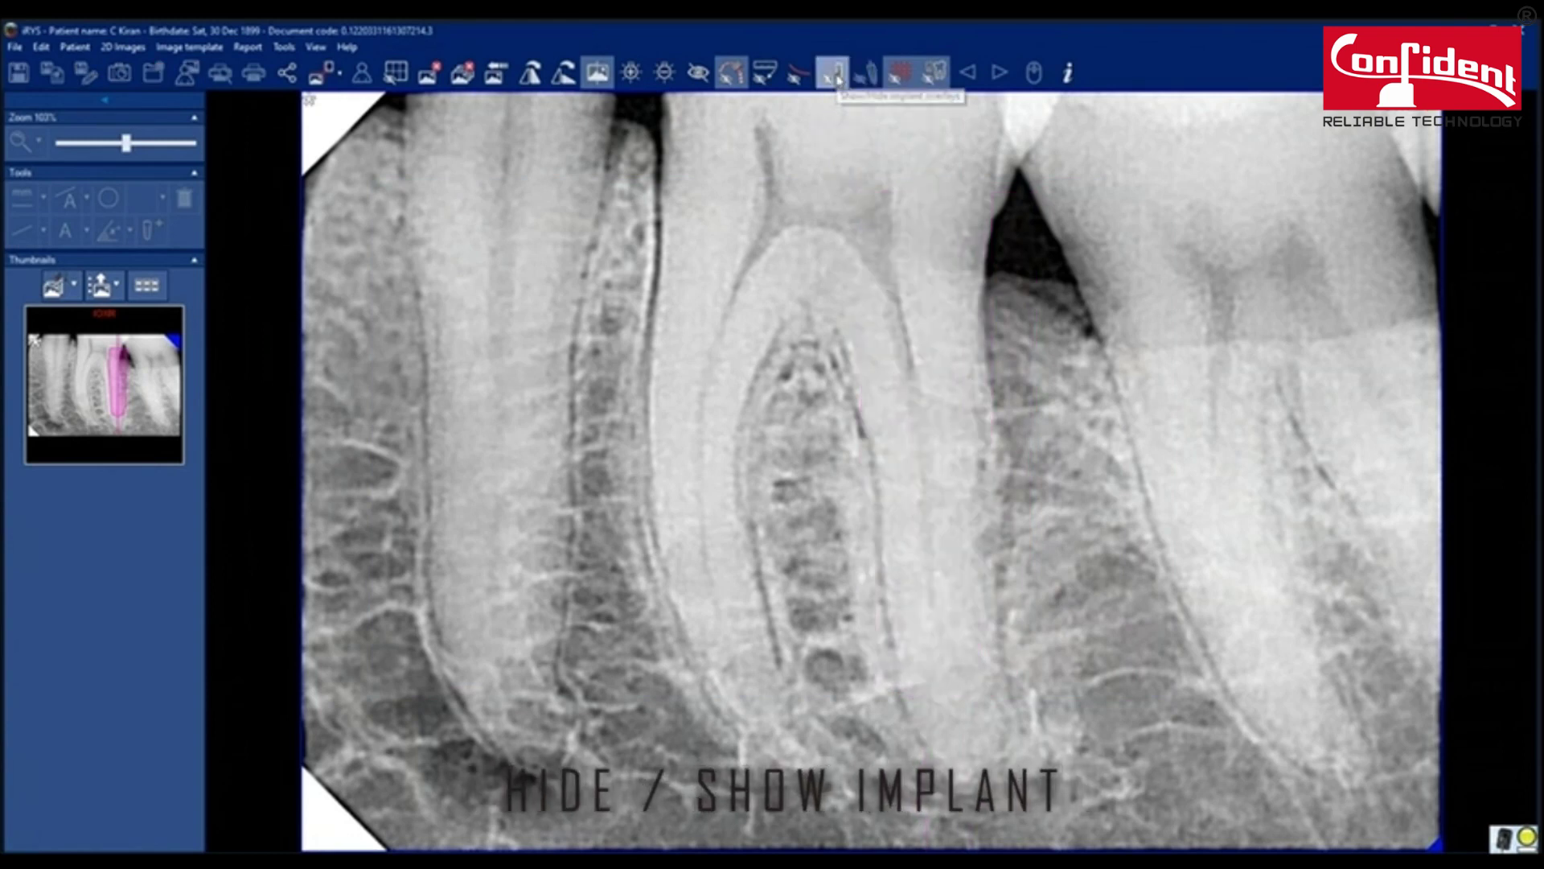
click(836, 75)
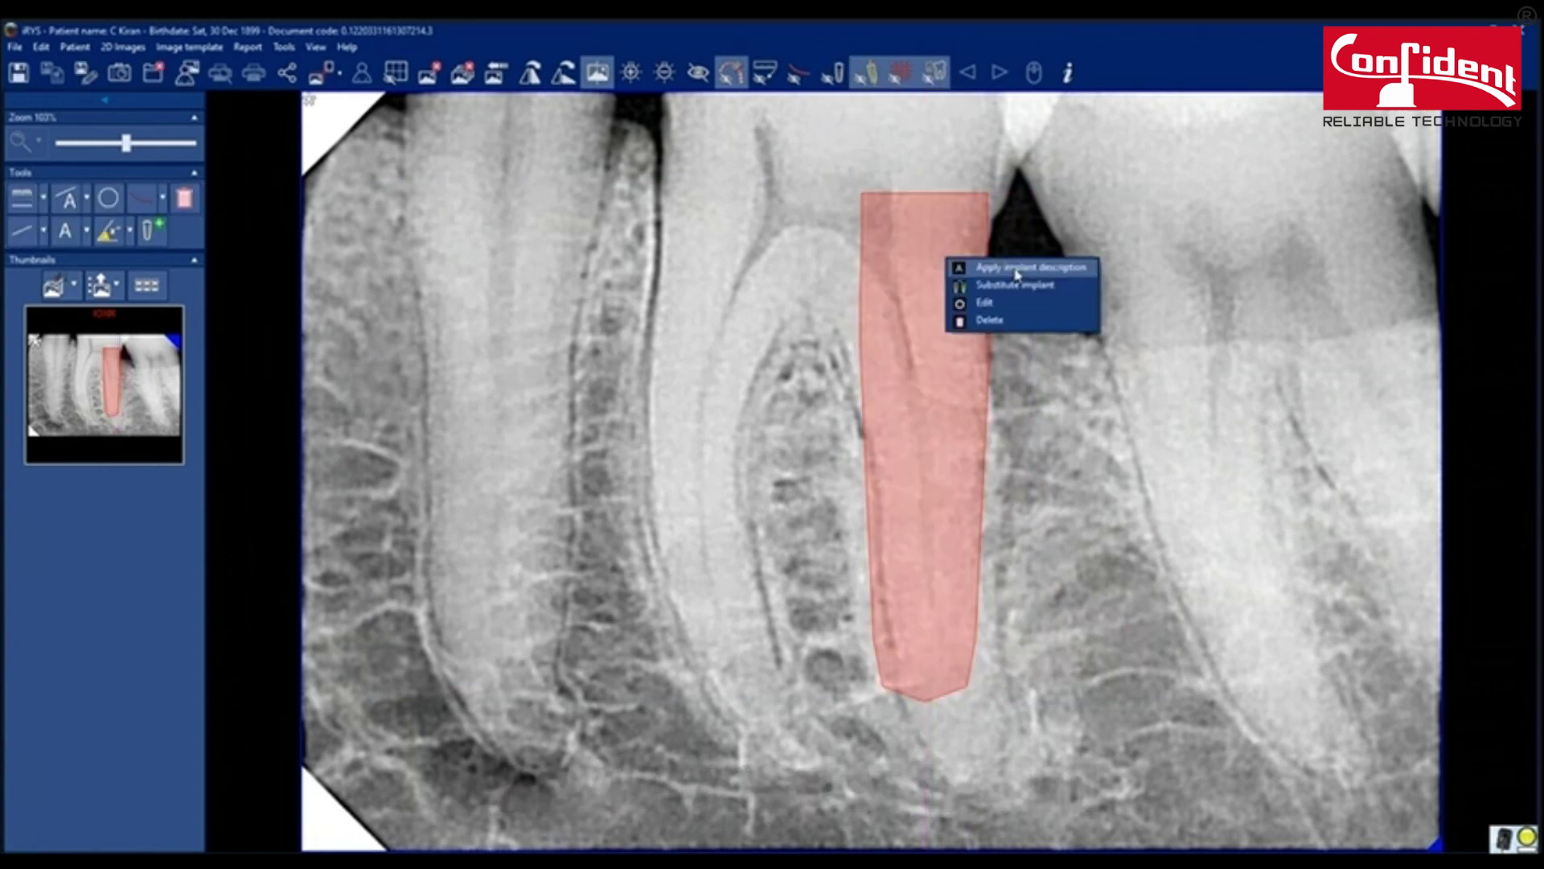
Step: Delete the Camlog implant from the middle tooth's right root
click(1016, 271)
click(896, 266)
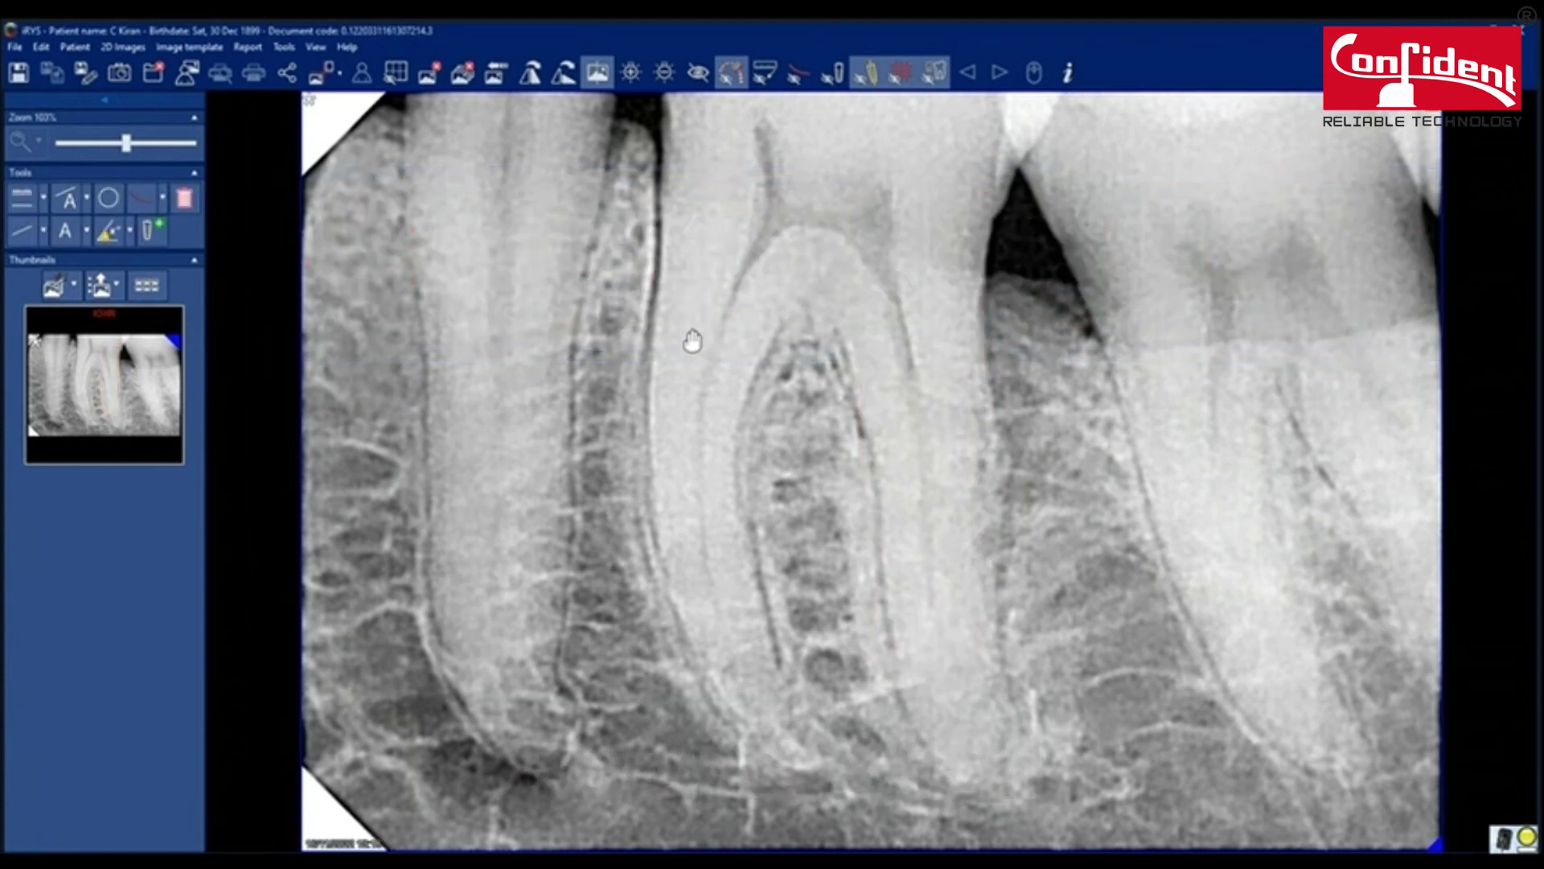
Step: Open the X-ray's visualization settings, adjust the Sharpen filter's strength and apply it to the image
double_click(692, 336)
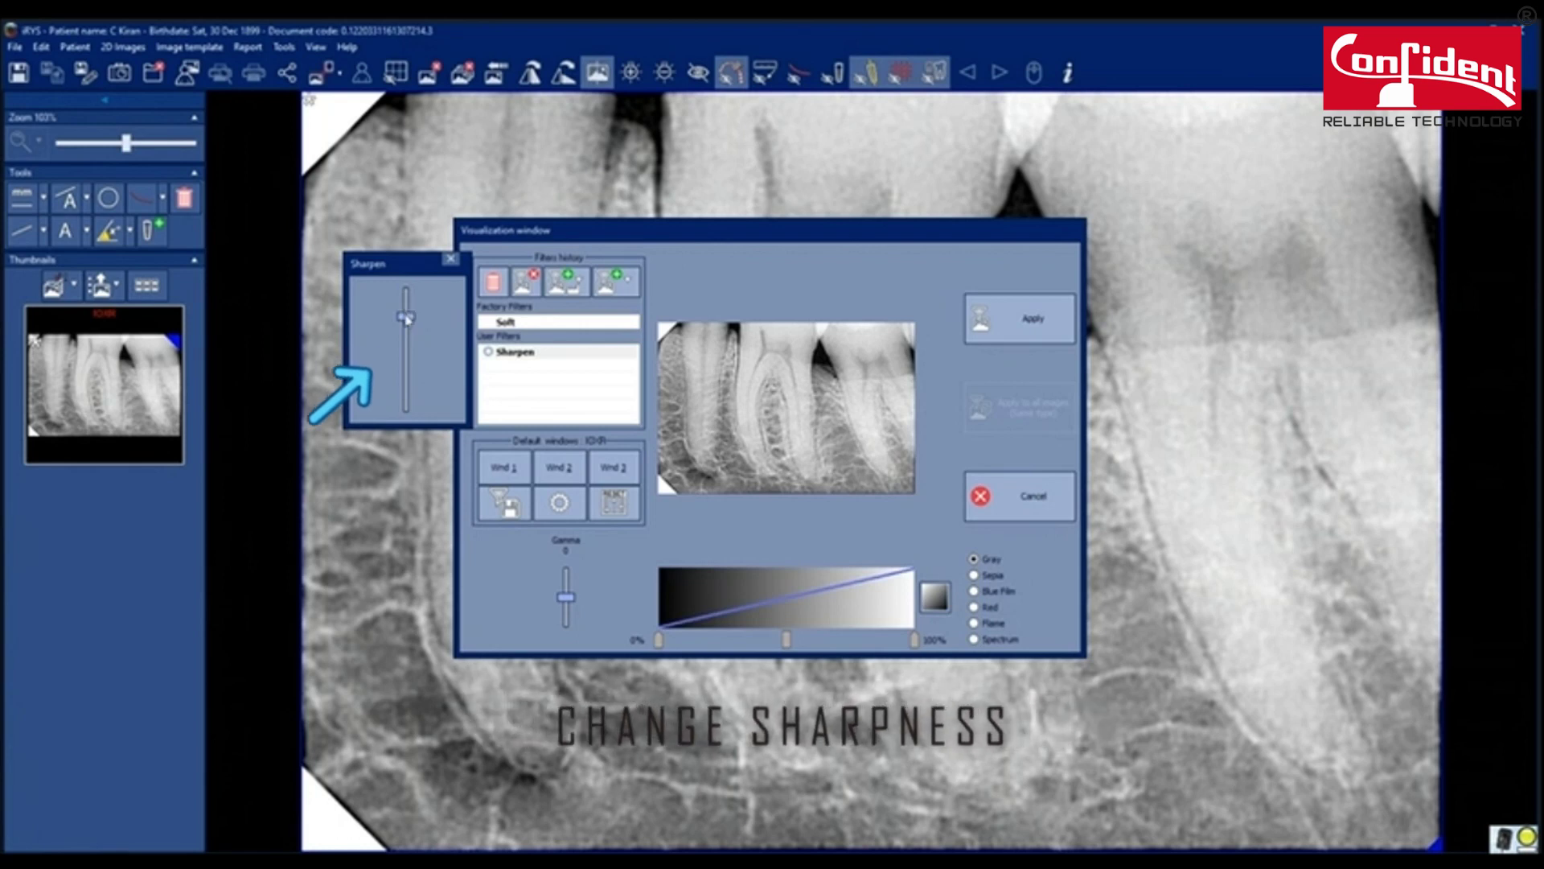
drag(406, 316, 410, 295)
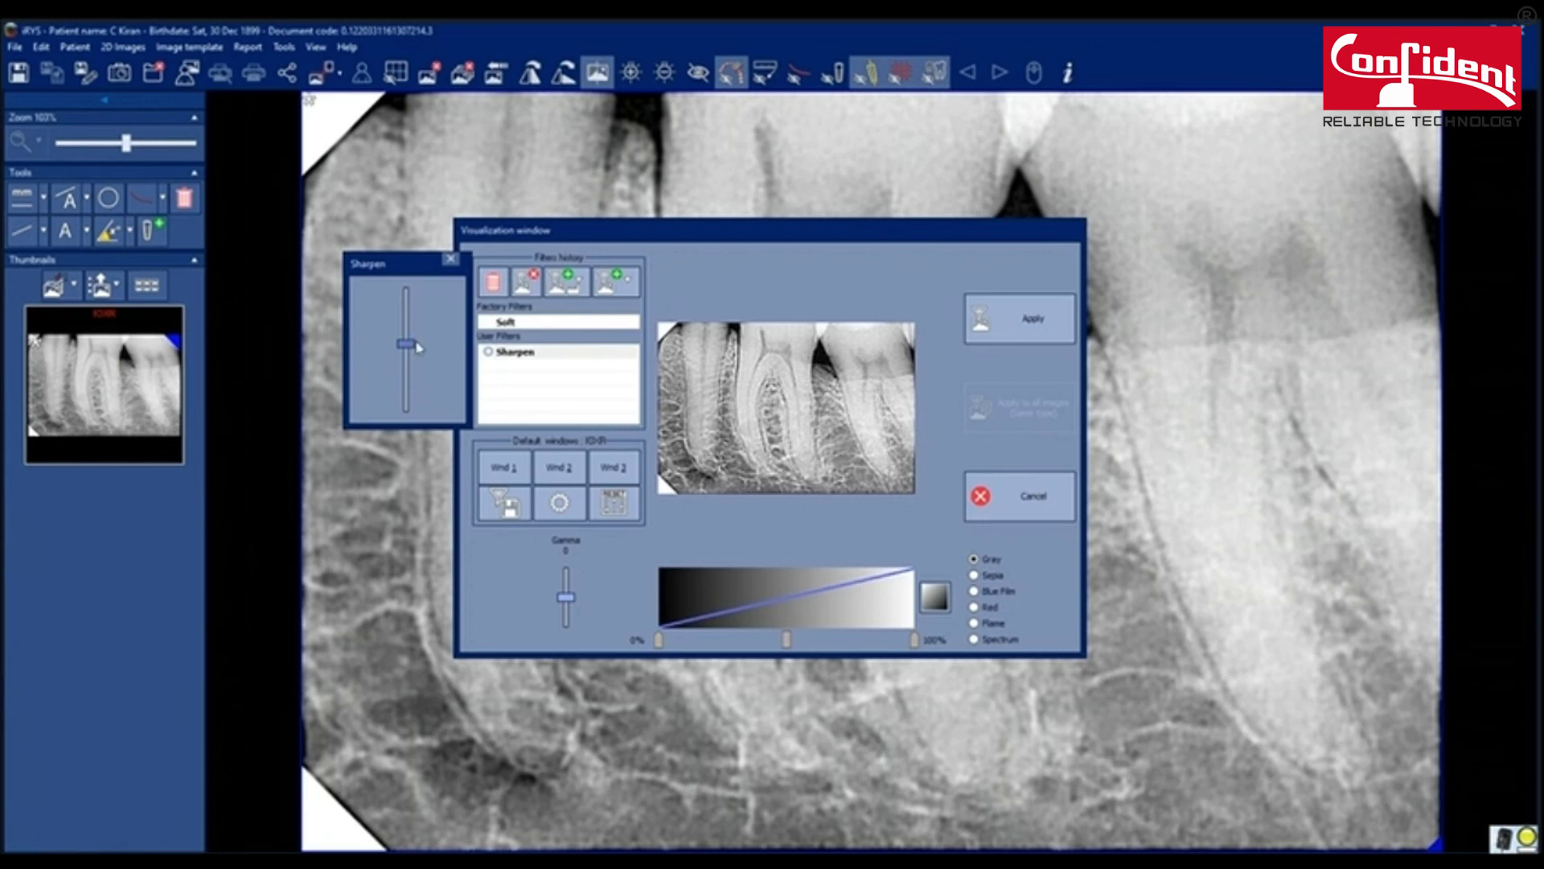
click(1029, 332)
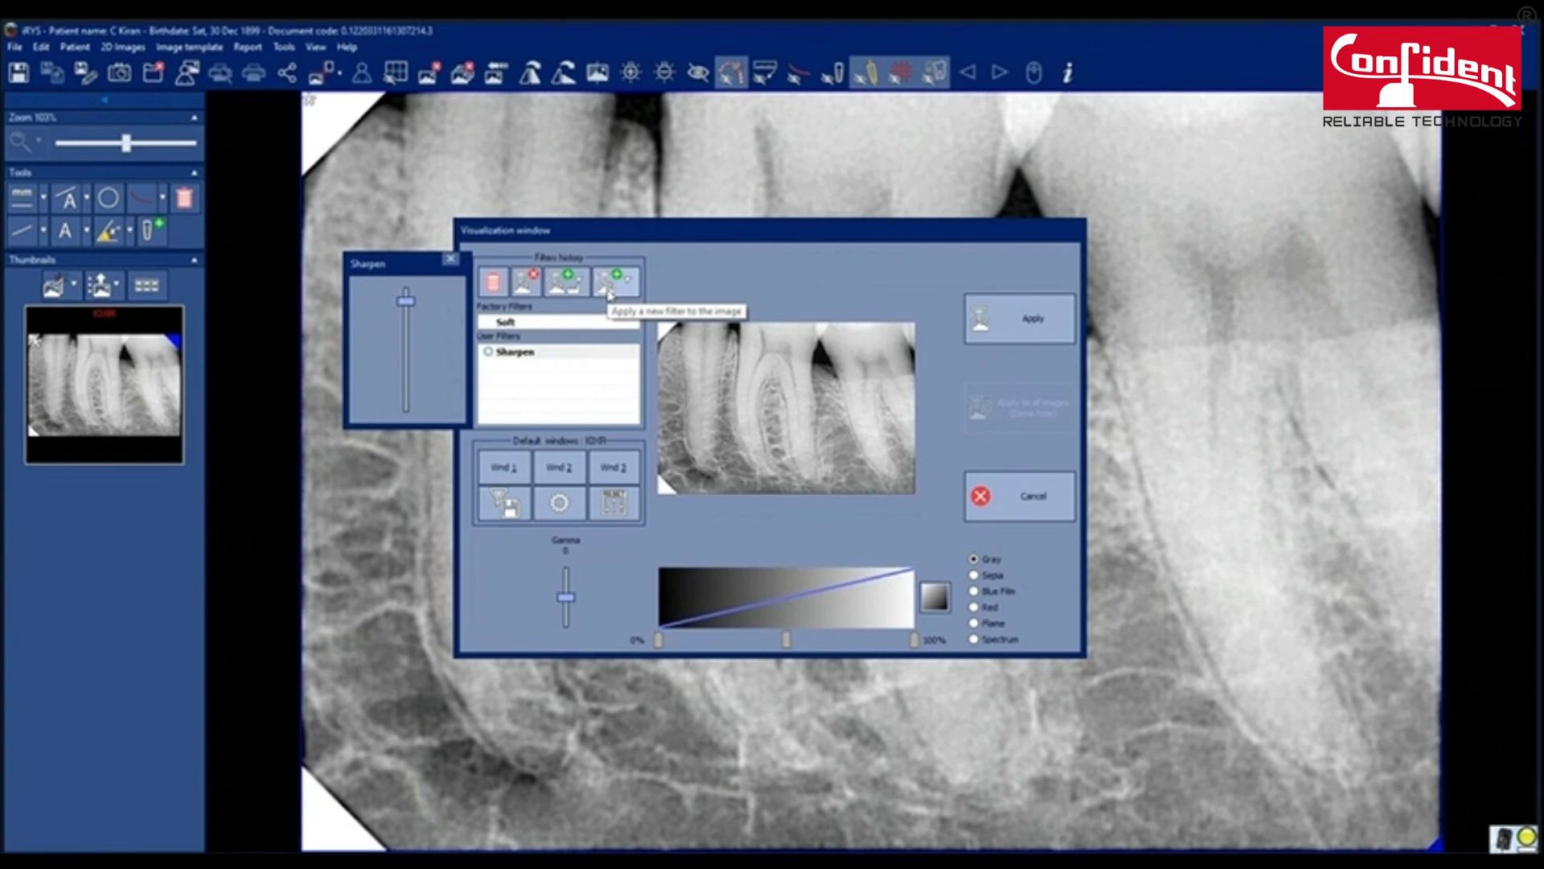
Step: Preview the X-ray with the Blue Film, Red, Flame and Spectrum filters, ending on Gray
click(974, 591)
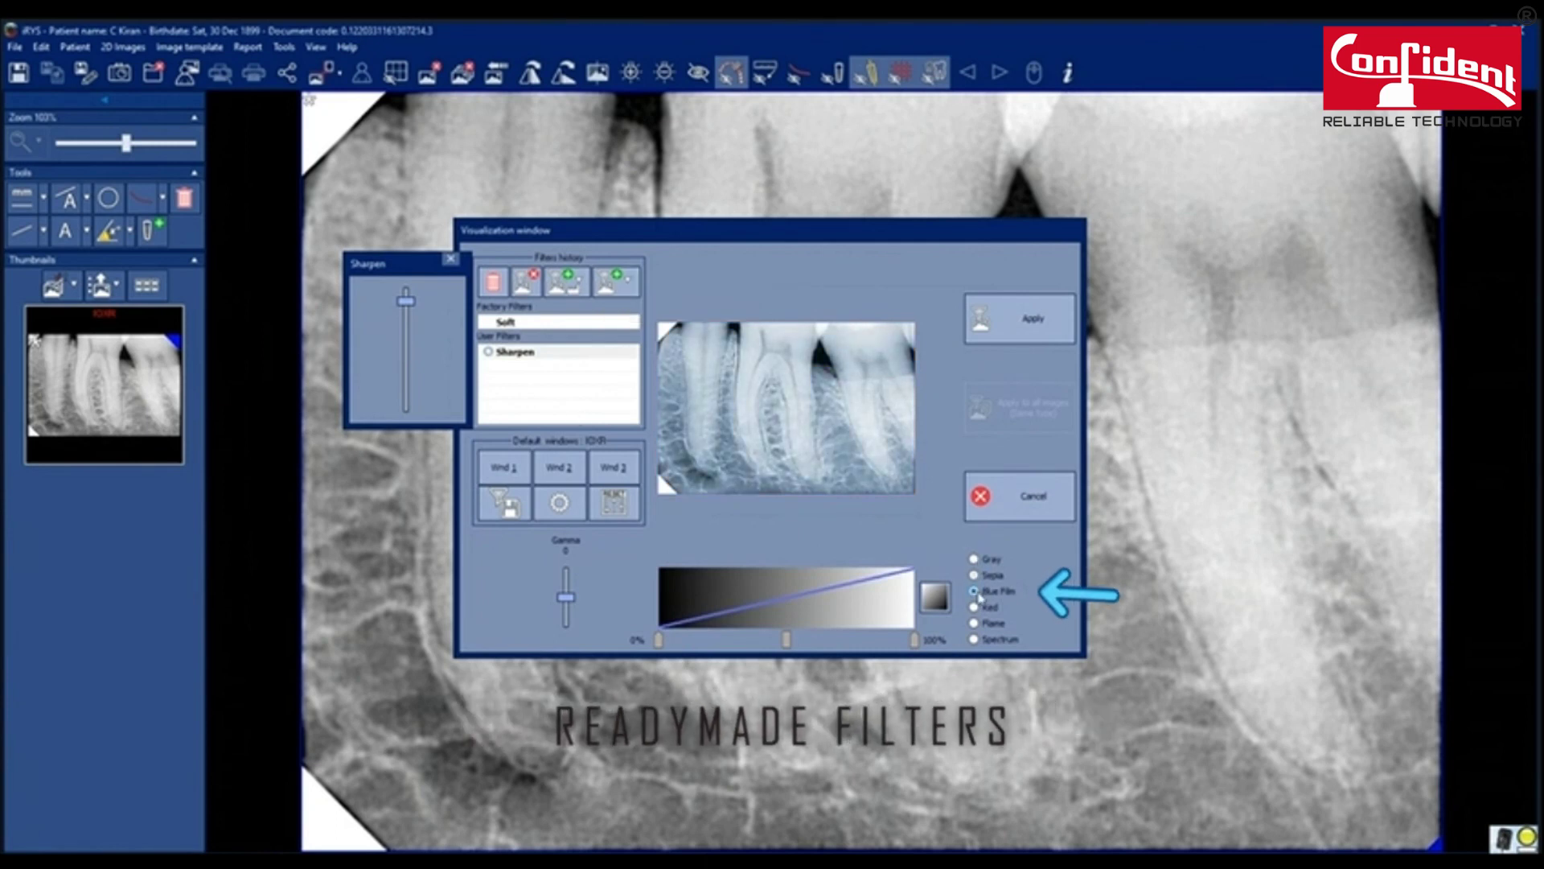
click(975, 608)
click(974, 624)
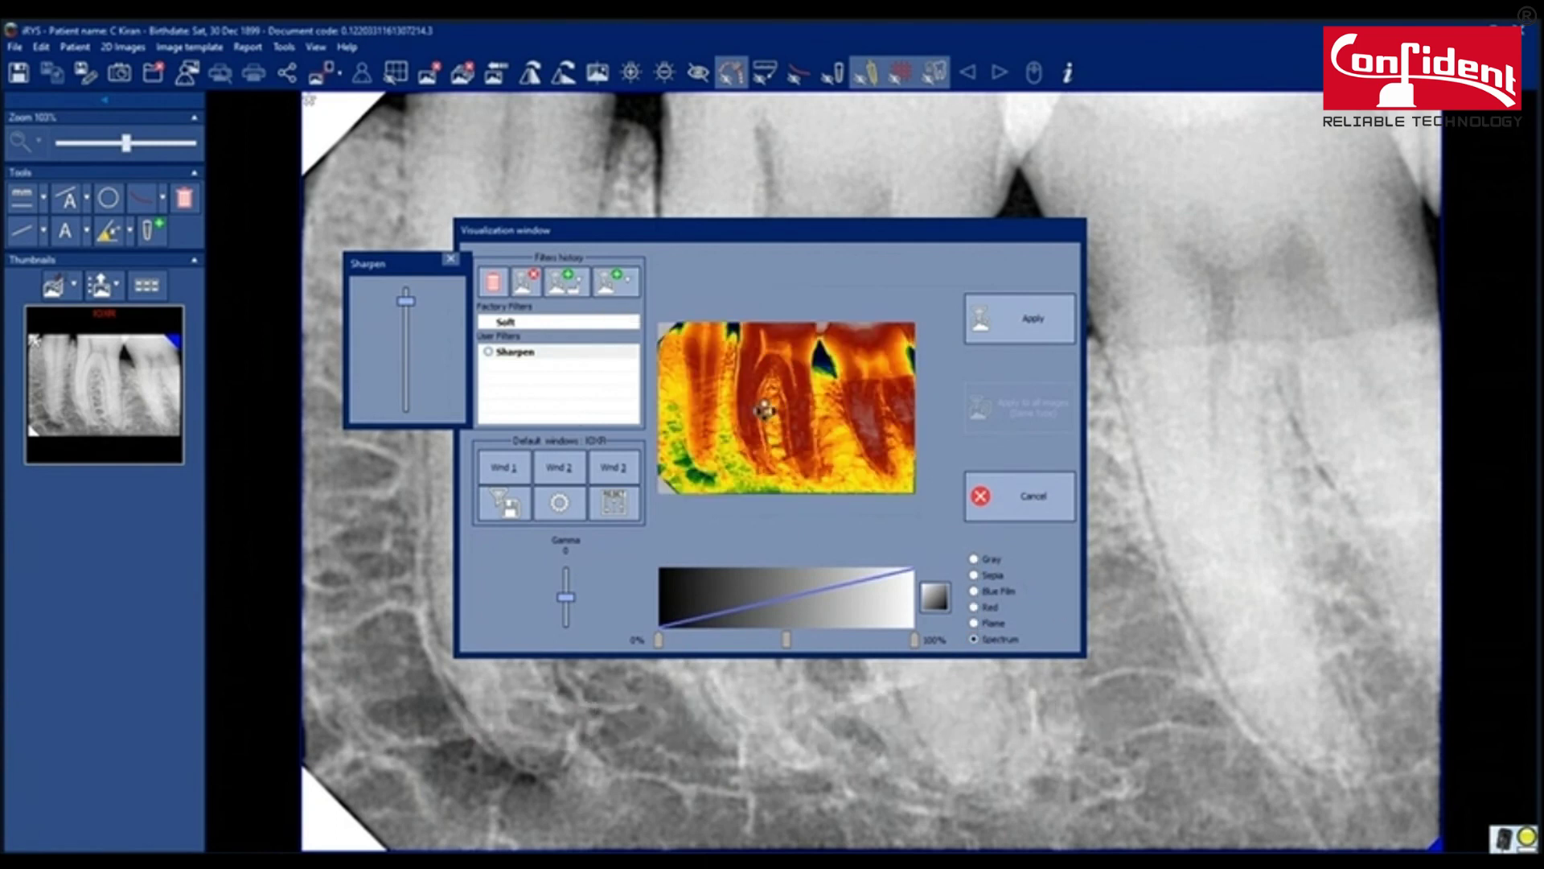
click(974, 559)
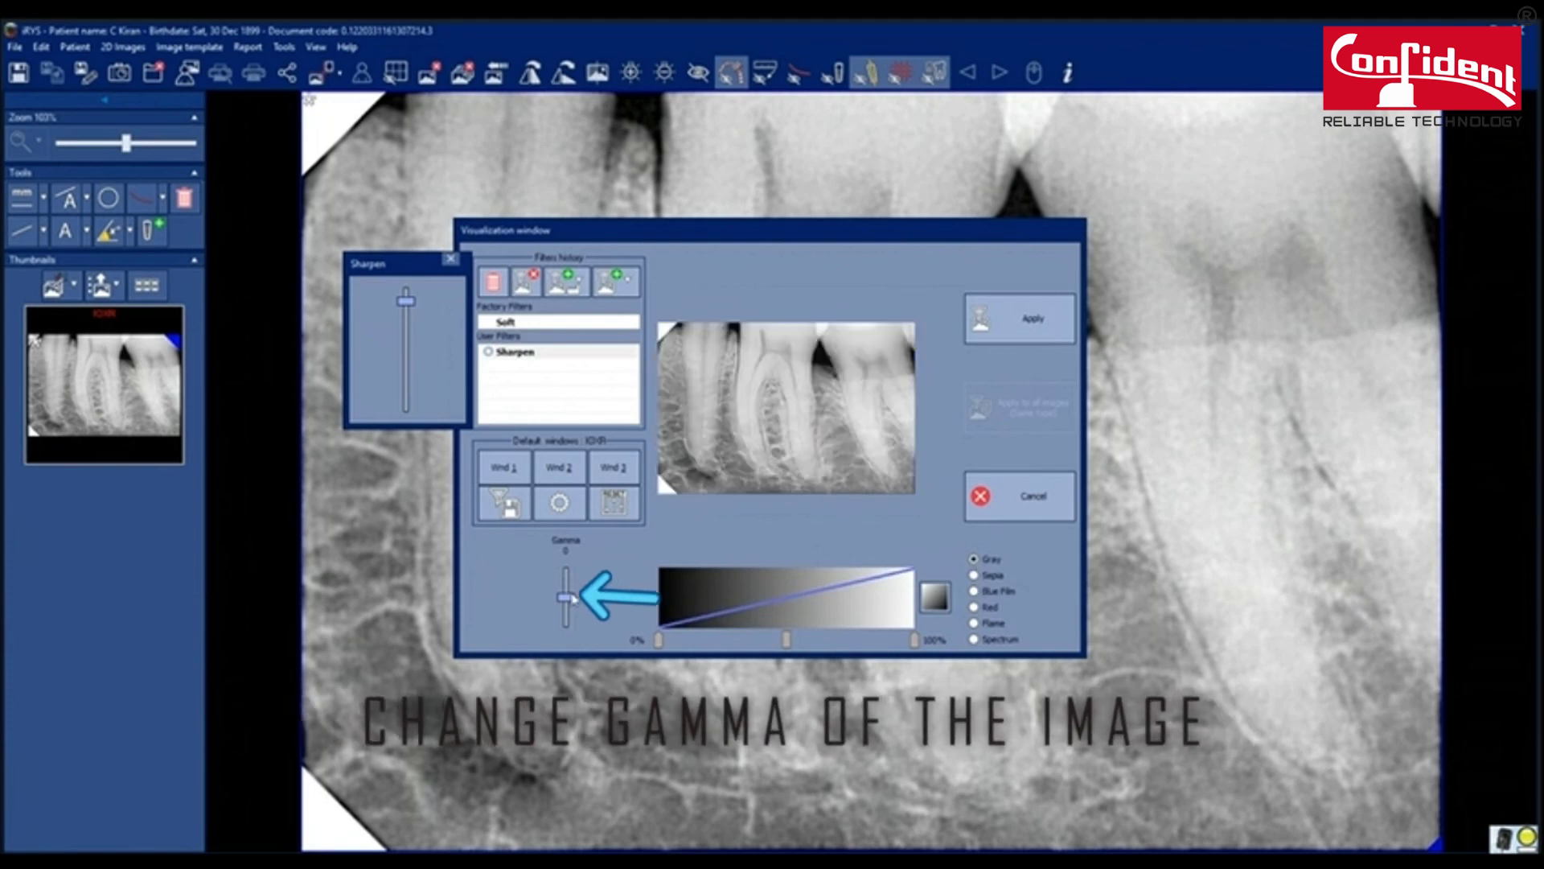
Step: Set the gamma to 1 and save the visualization settings as default window Wnd 1
drag(566, 598, 566, 587)
click(497, 481)
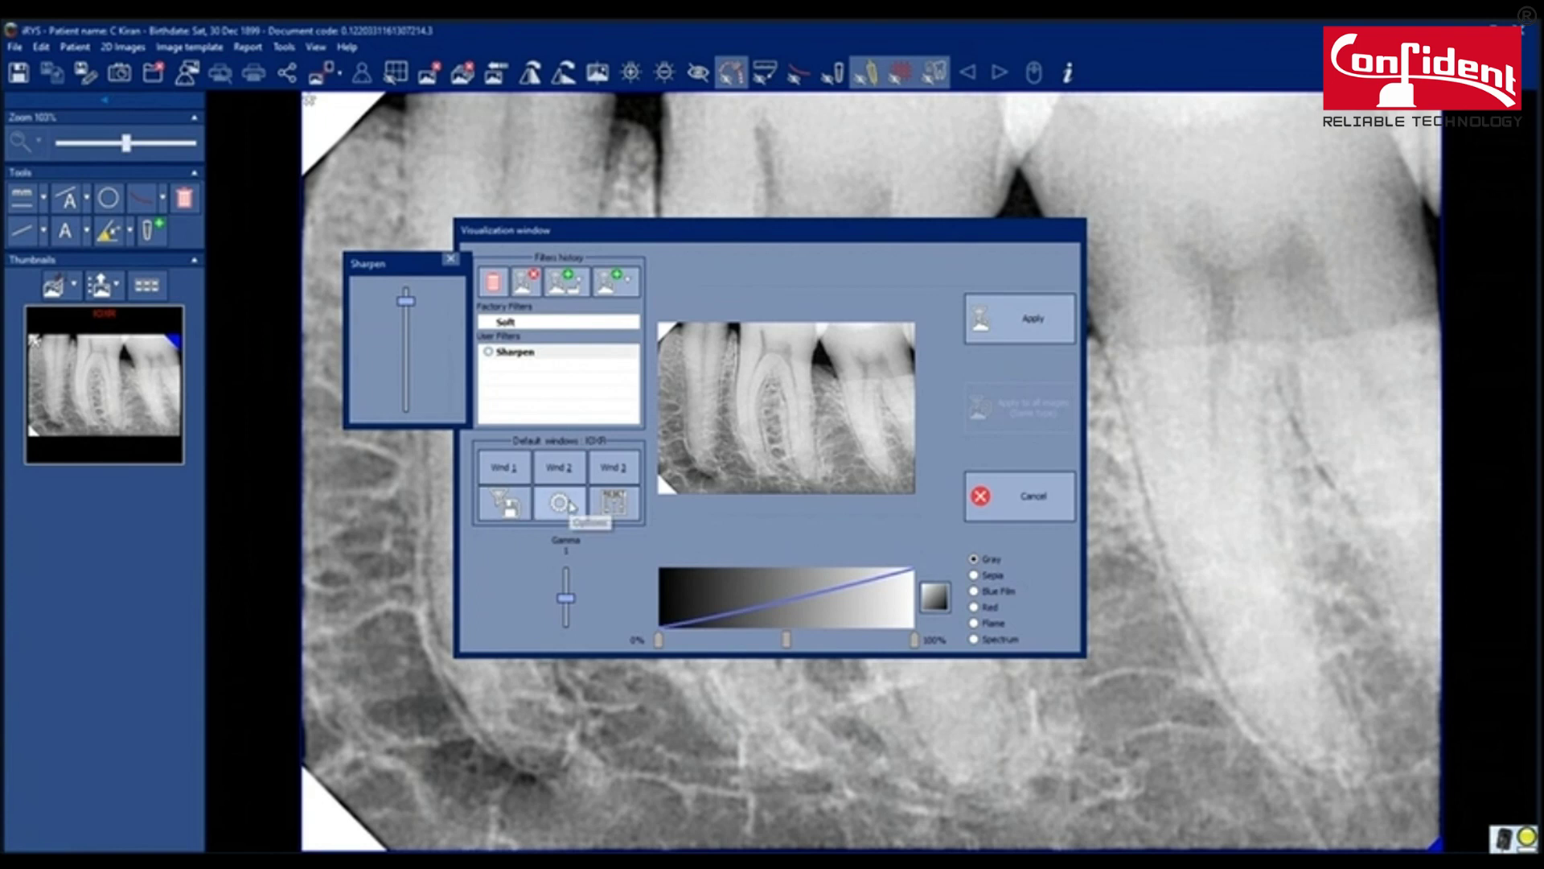
click(507, 505)
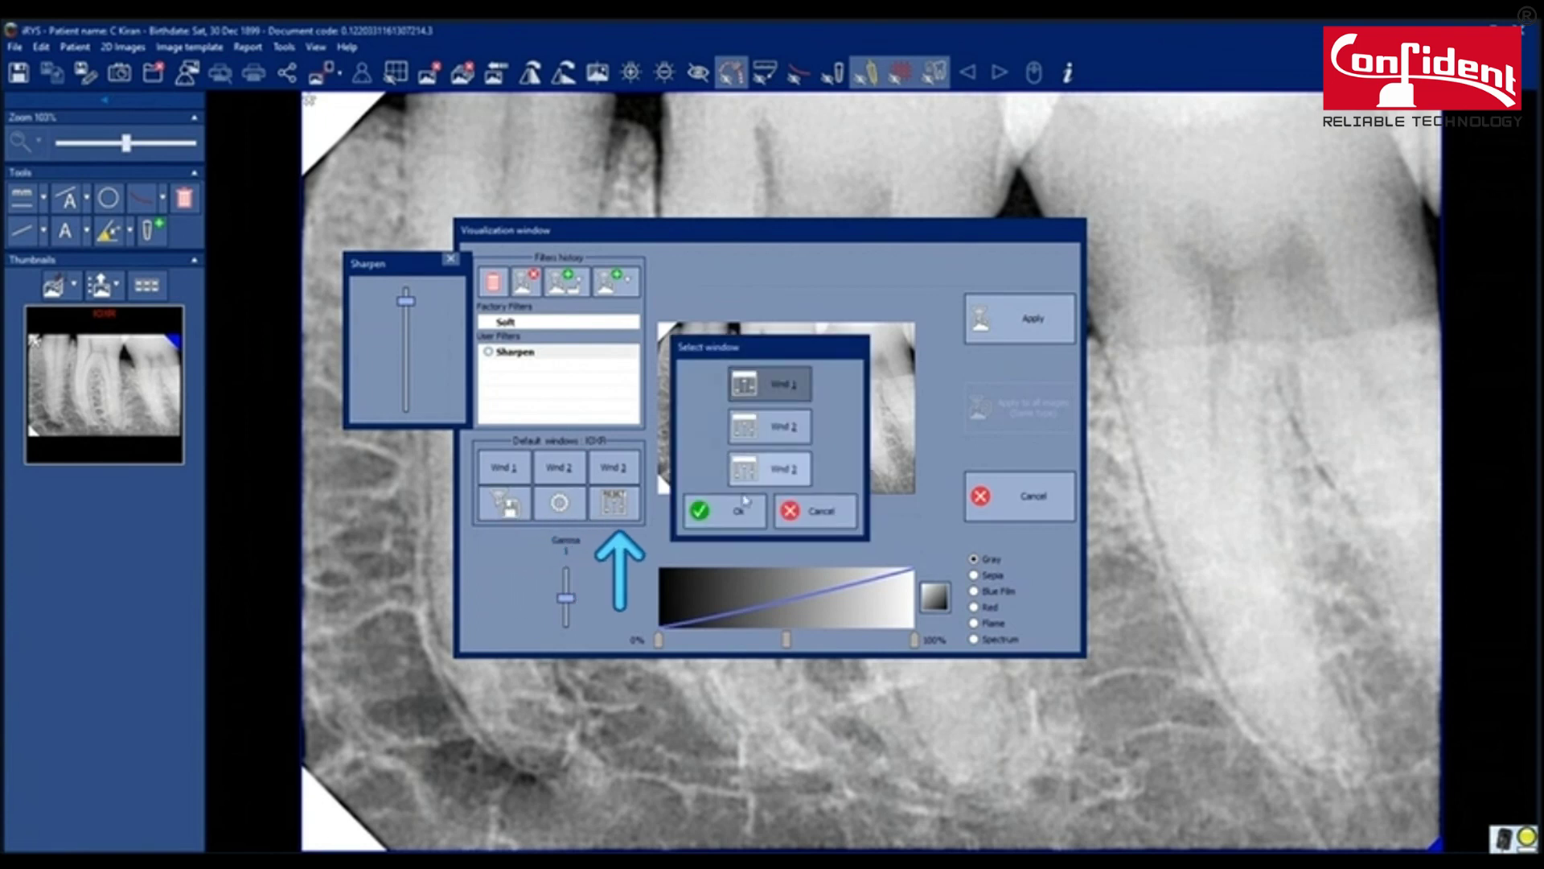
click(745, 500)
right_click(745, 500)
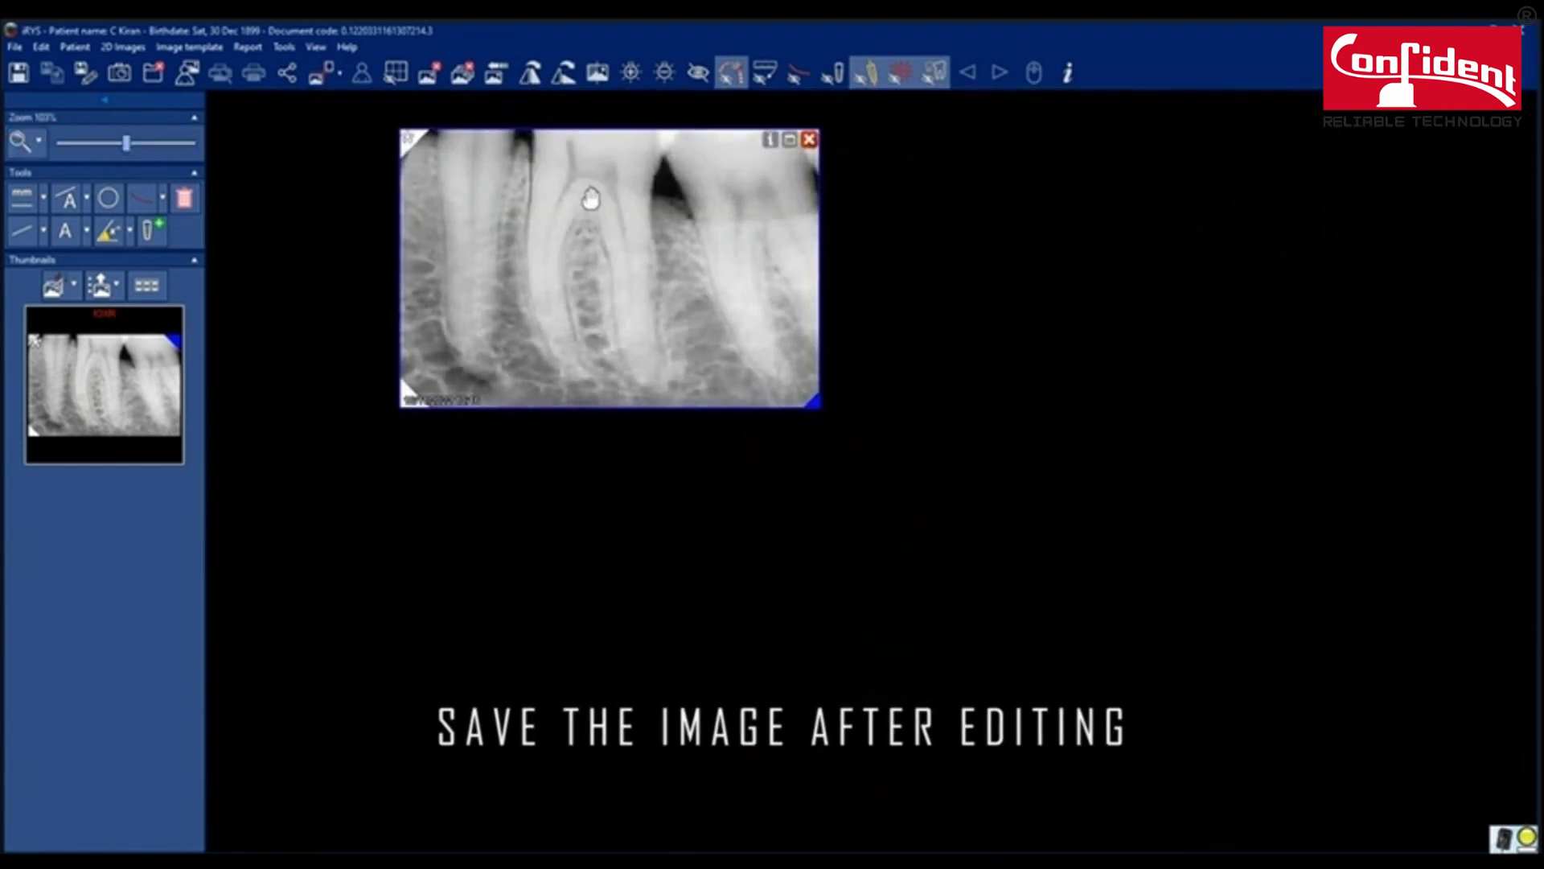
Step: Create a new report, comparing the single-page landscape and portrait templates and choosing the one-image full-page portrait template
click(249, 47)
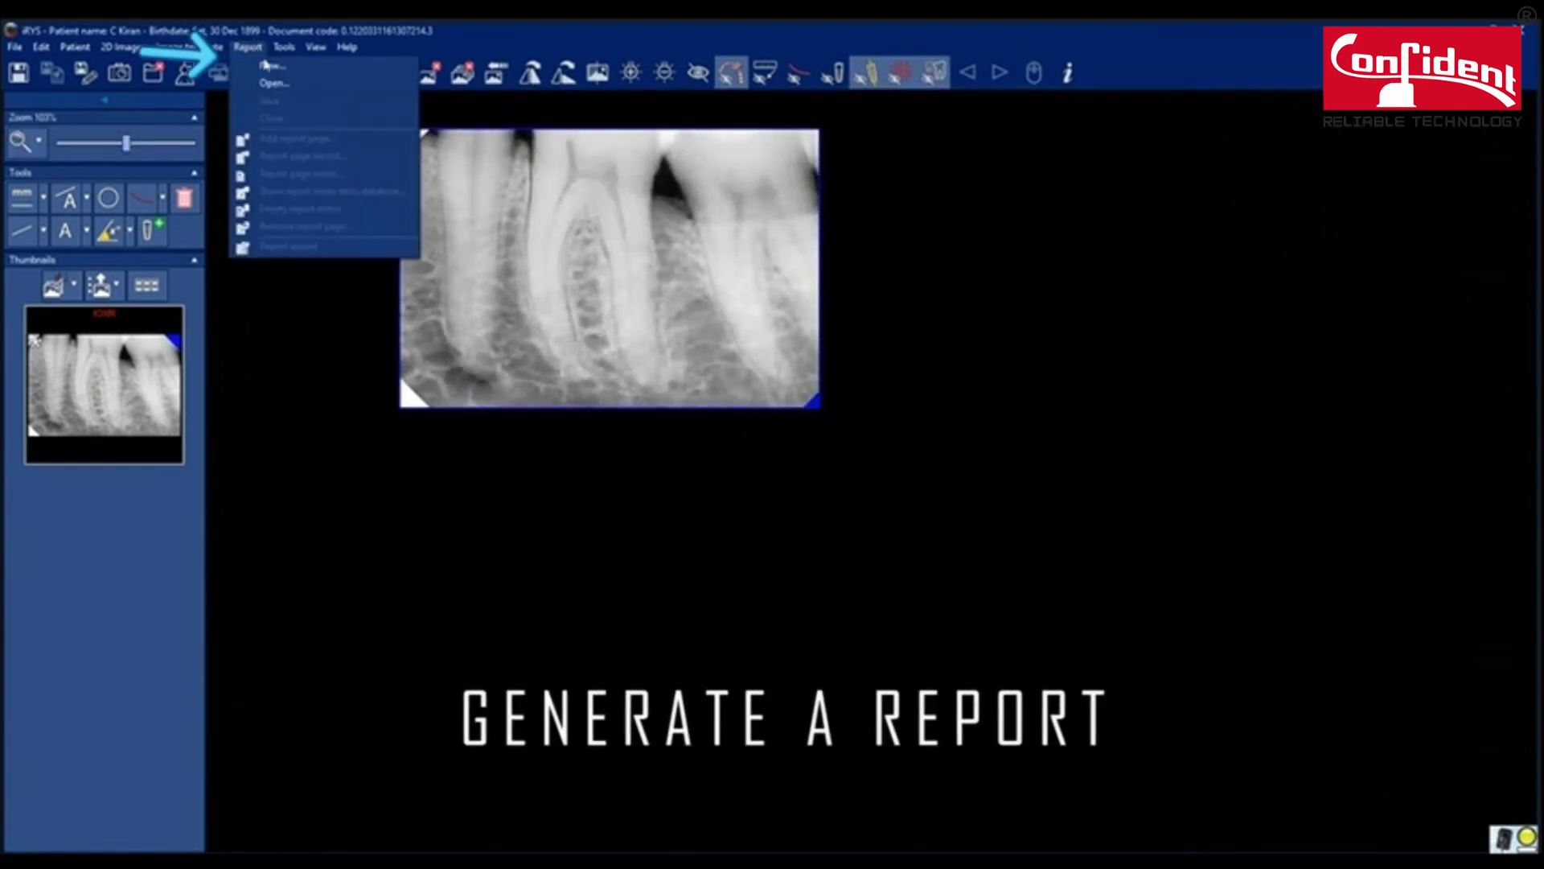
click(274, 65)
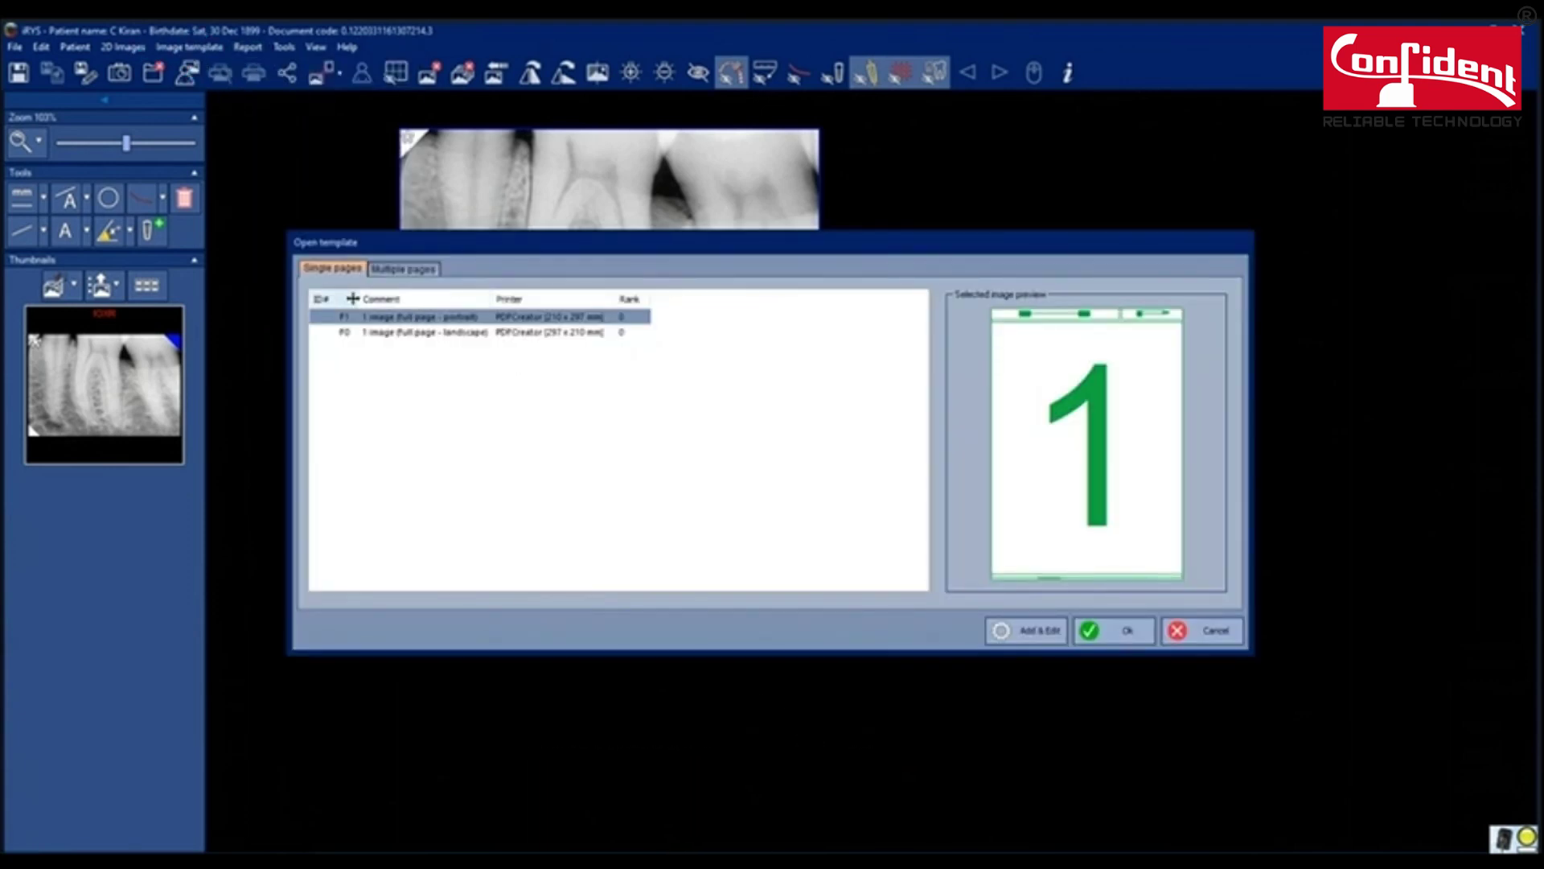
click(349, 333)
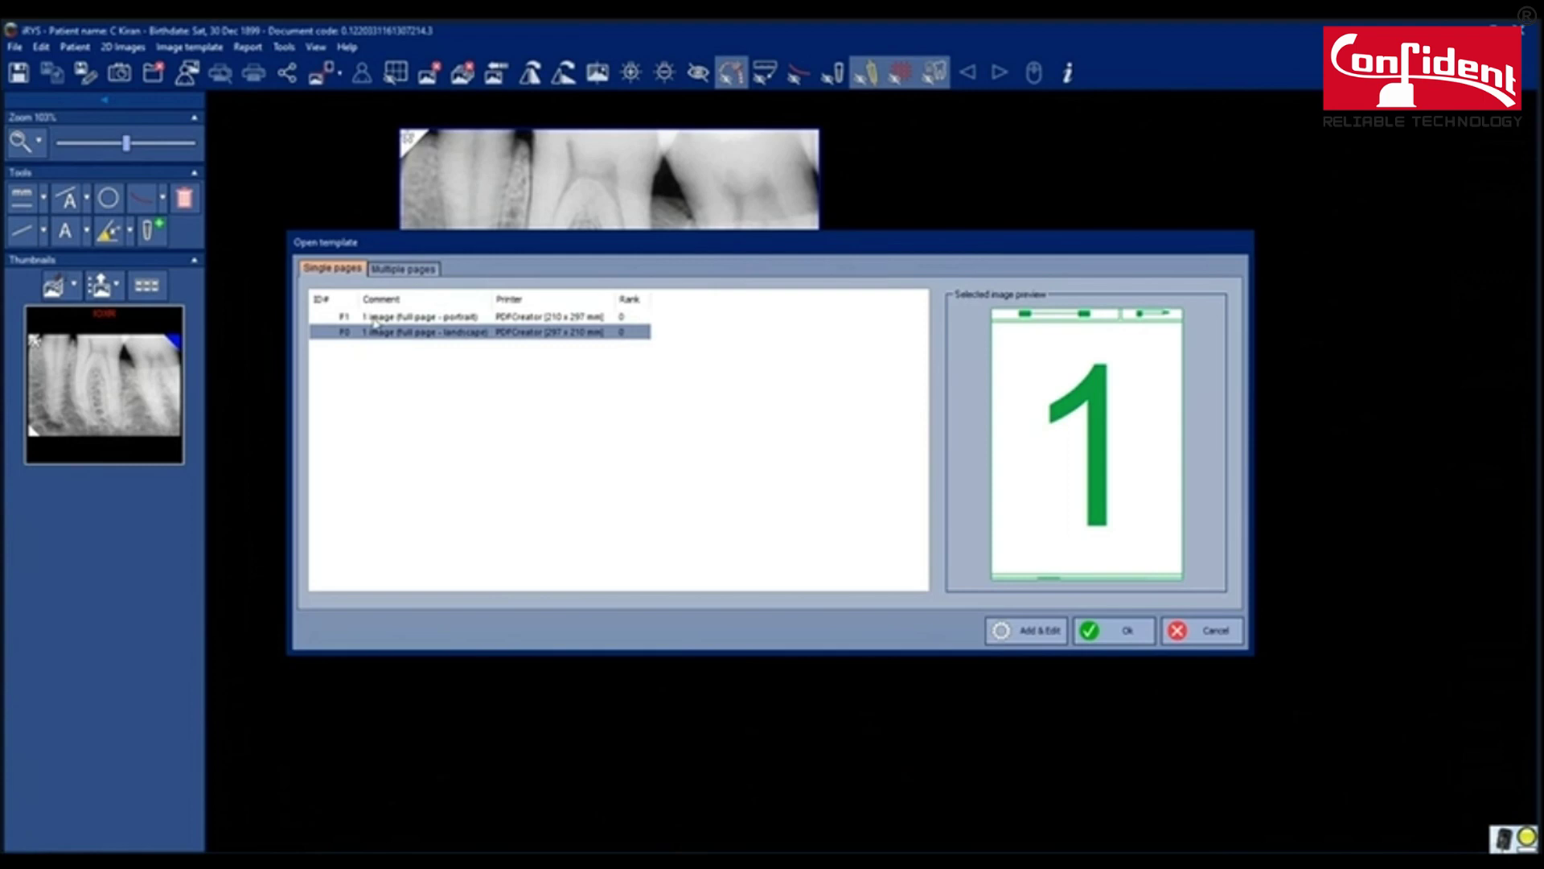
click(373, 318)
click(485, 334)
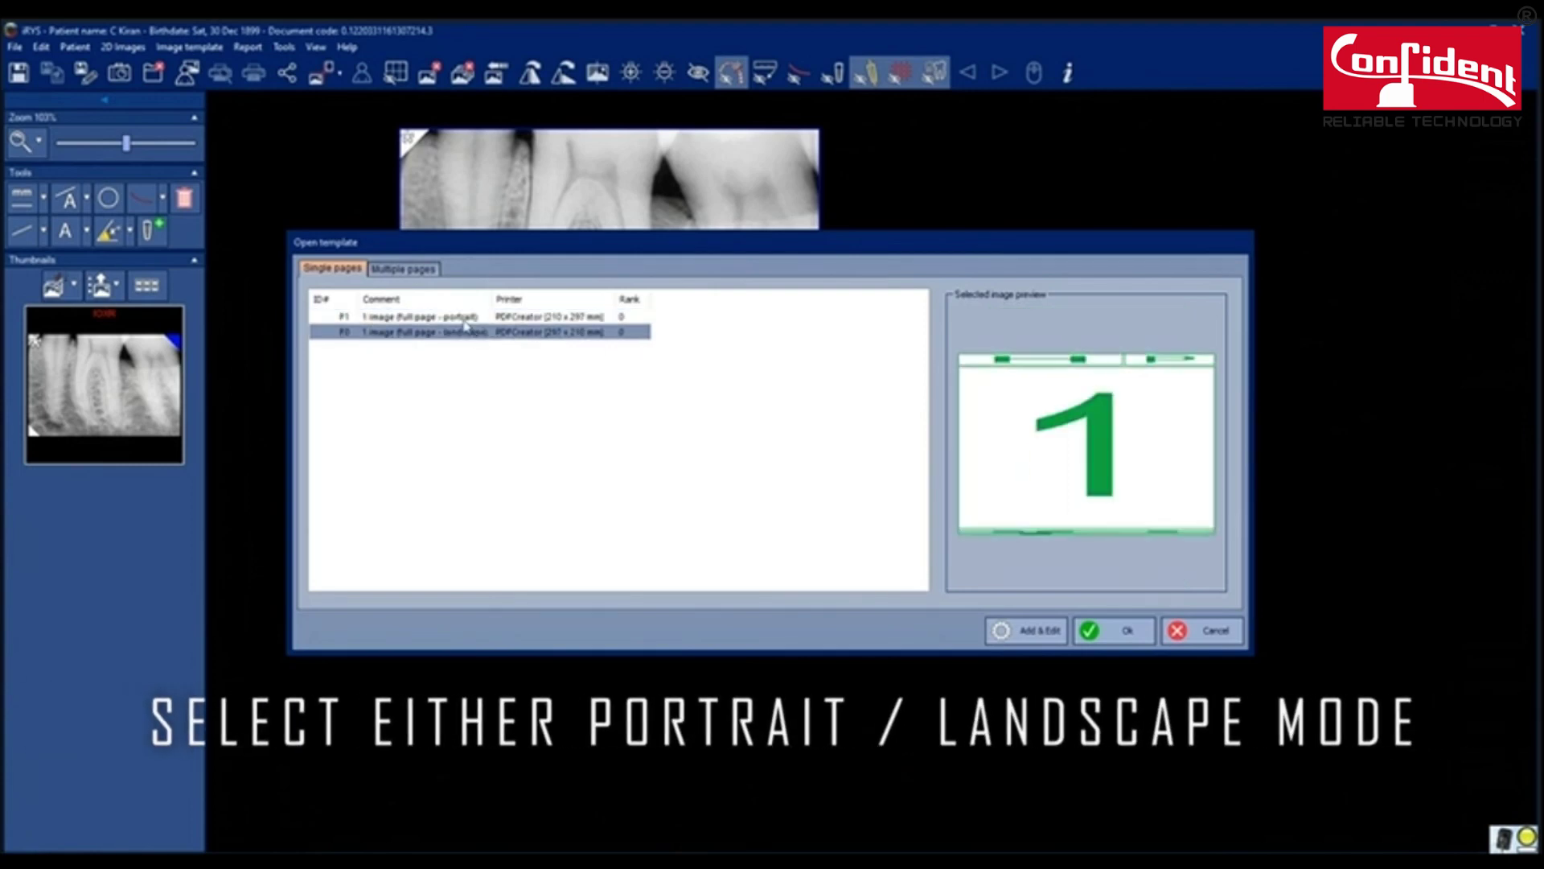
click(493, 318)
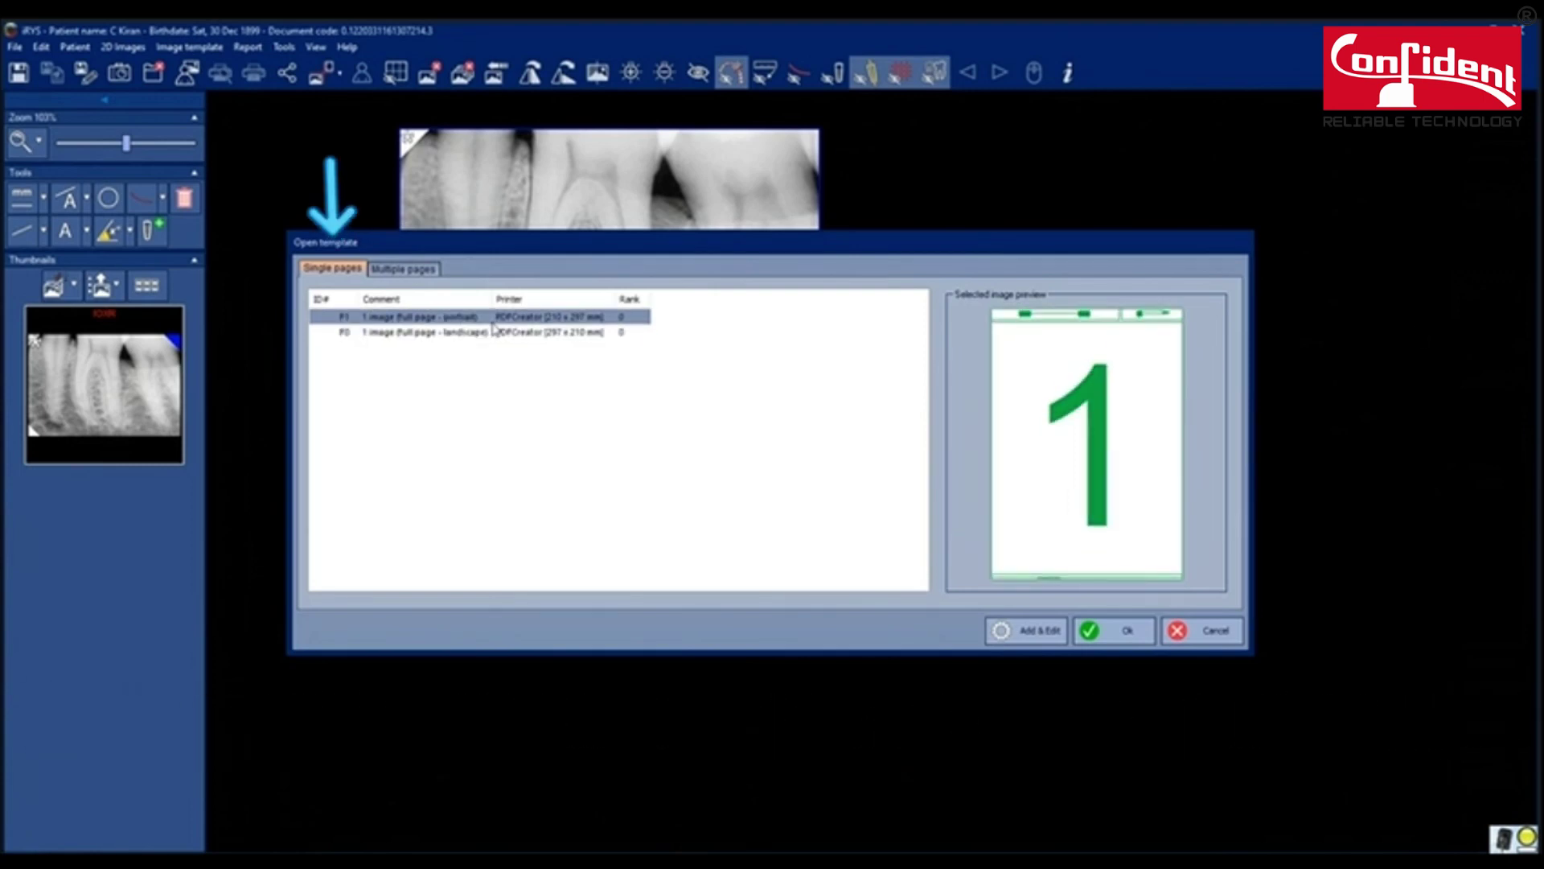
click(483, 333)
click(465, 320)
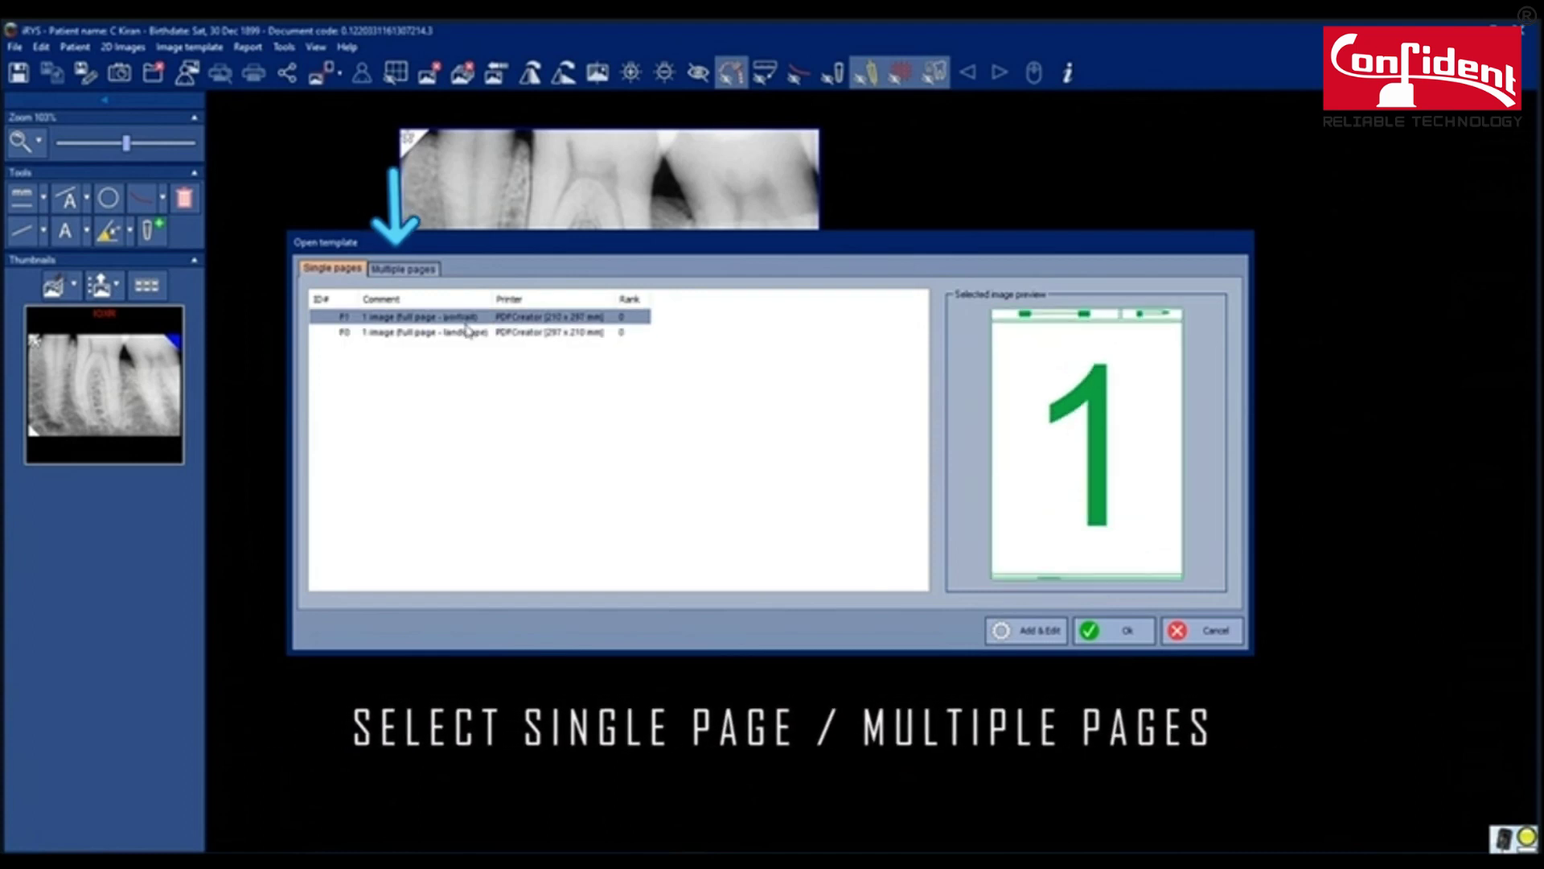
click(1119, 631)
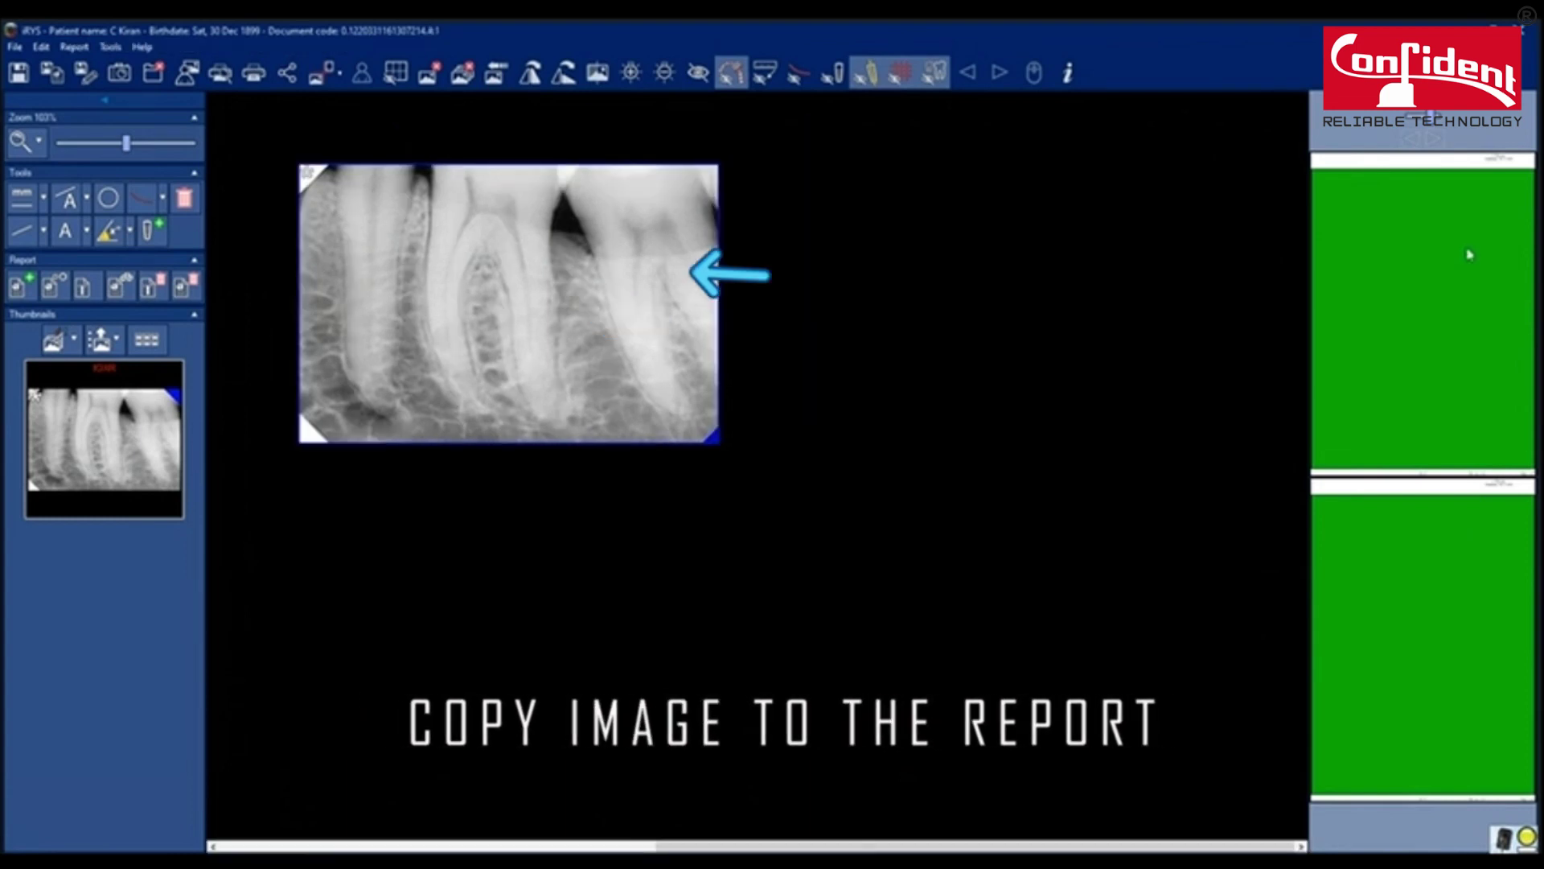
Step: Copy the X-ray into the report pages and save the report
click(1469, 255)
click(573, 297)
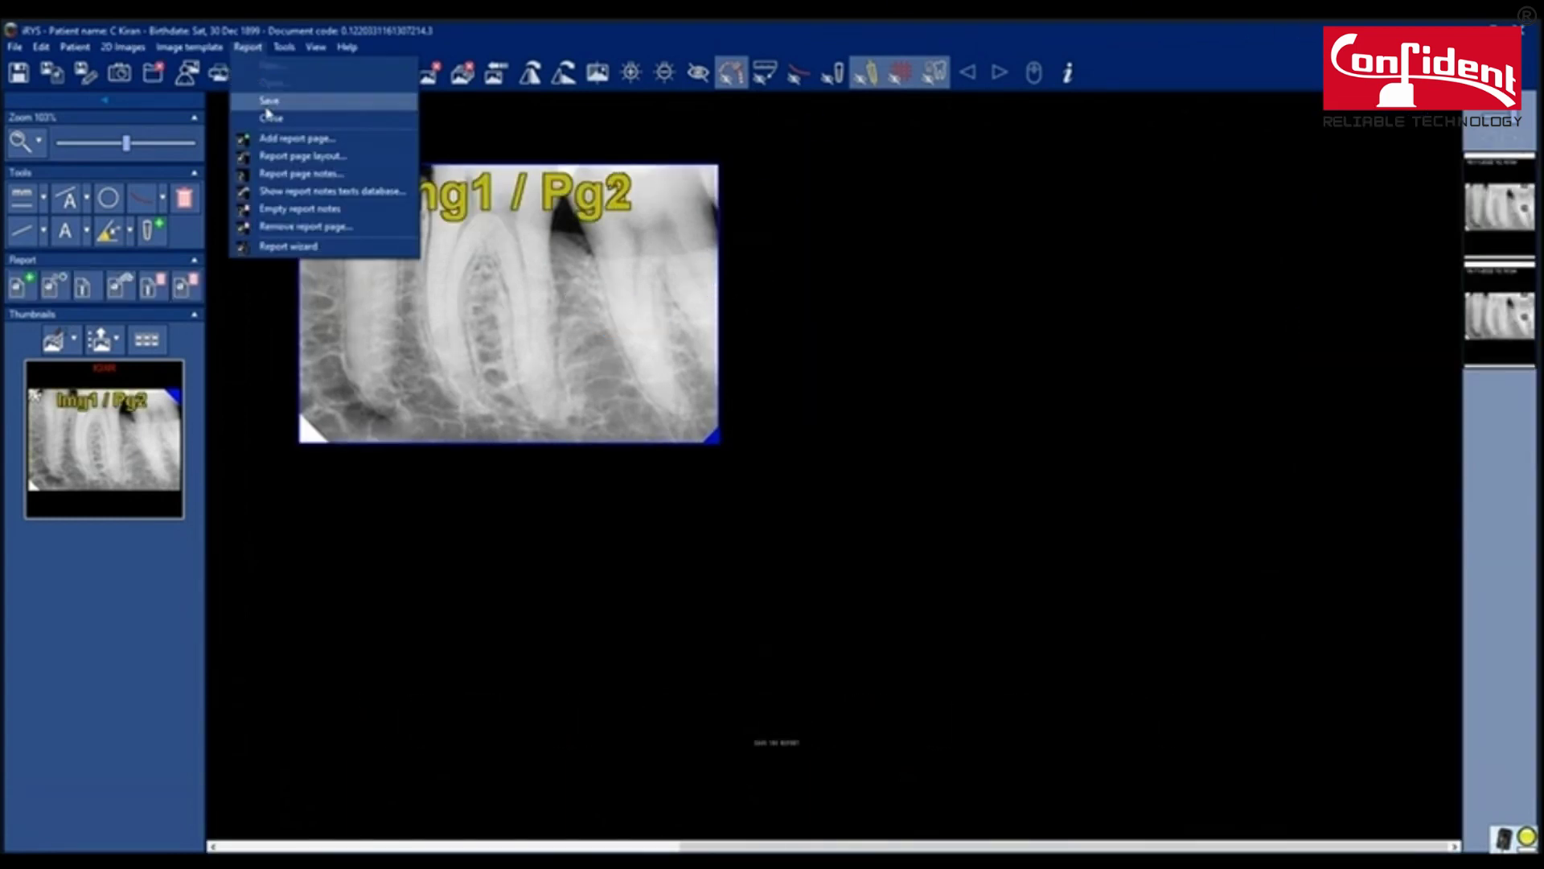
click(268, 103)
Step: Open the patient's saved report from the reports list
click(248, 48)
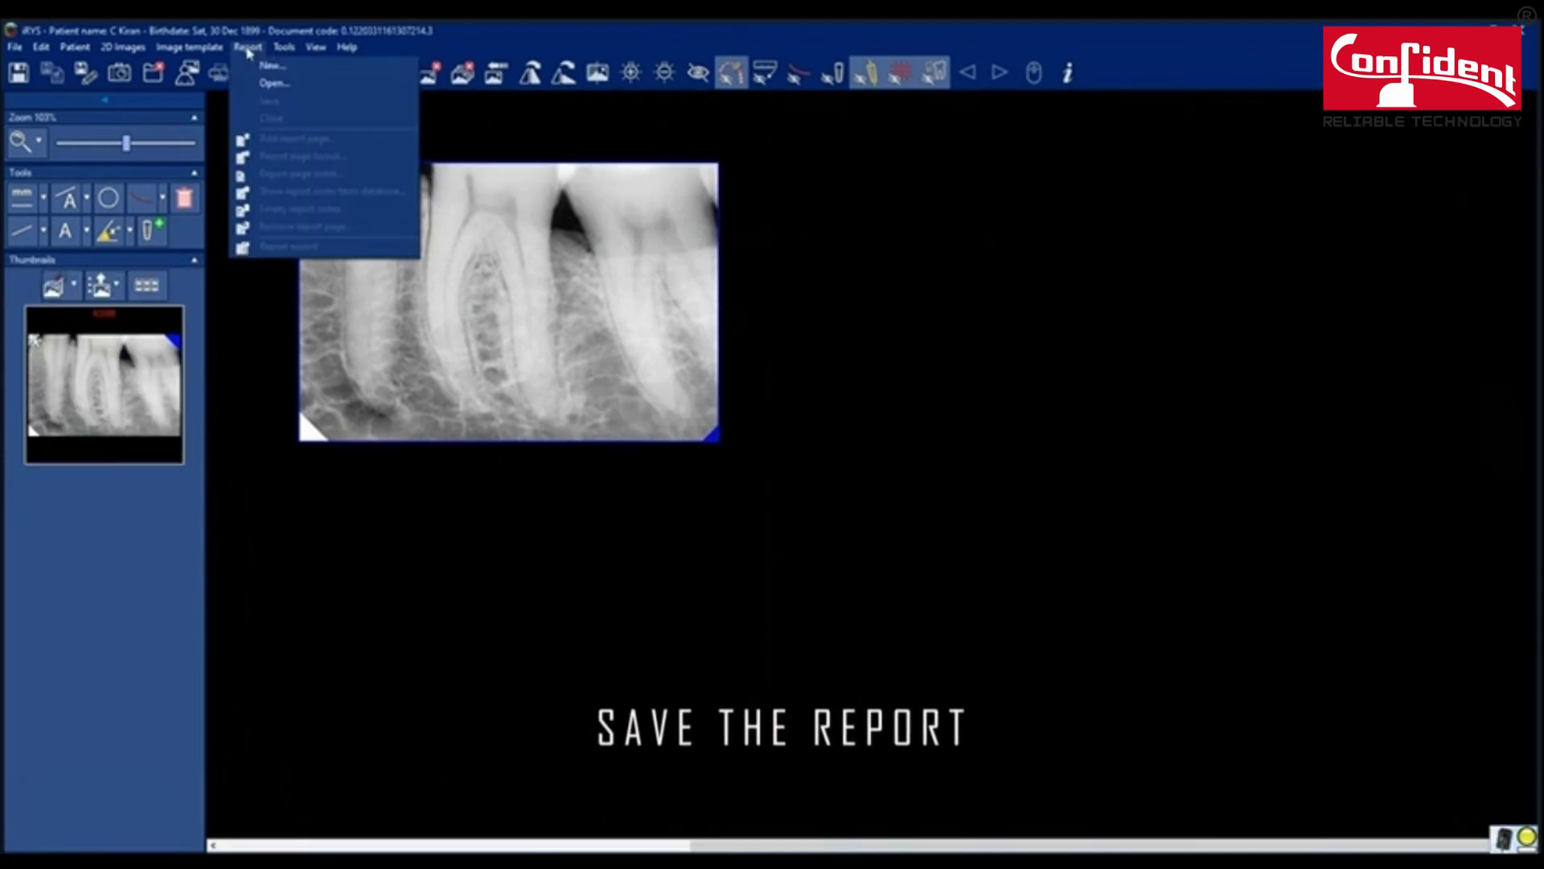
click(265, 89)
click(191, 187)
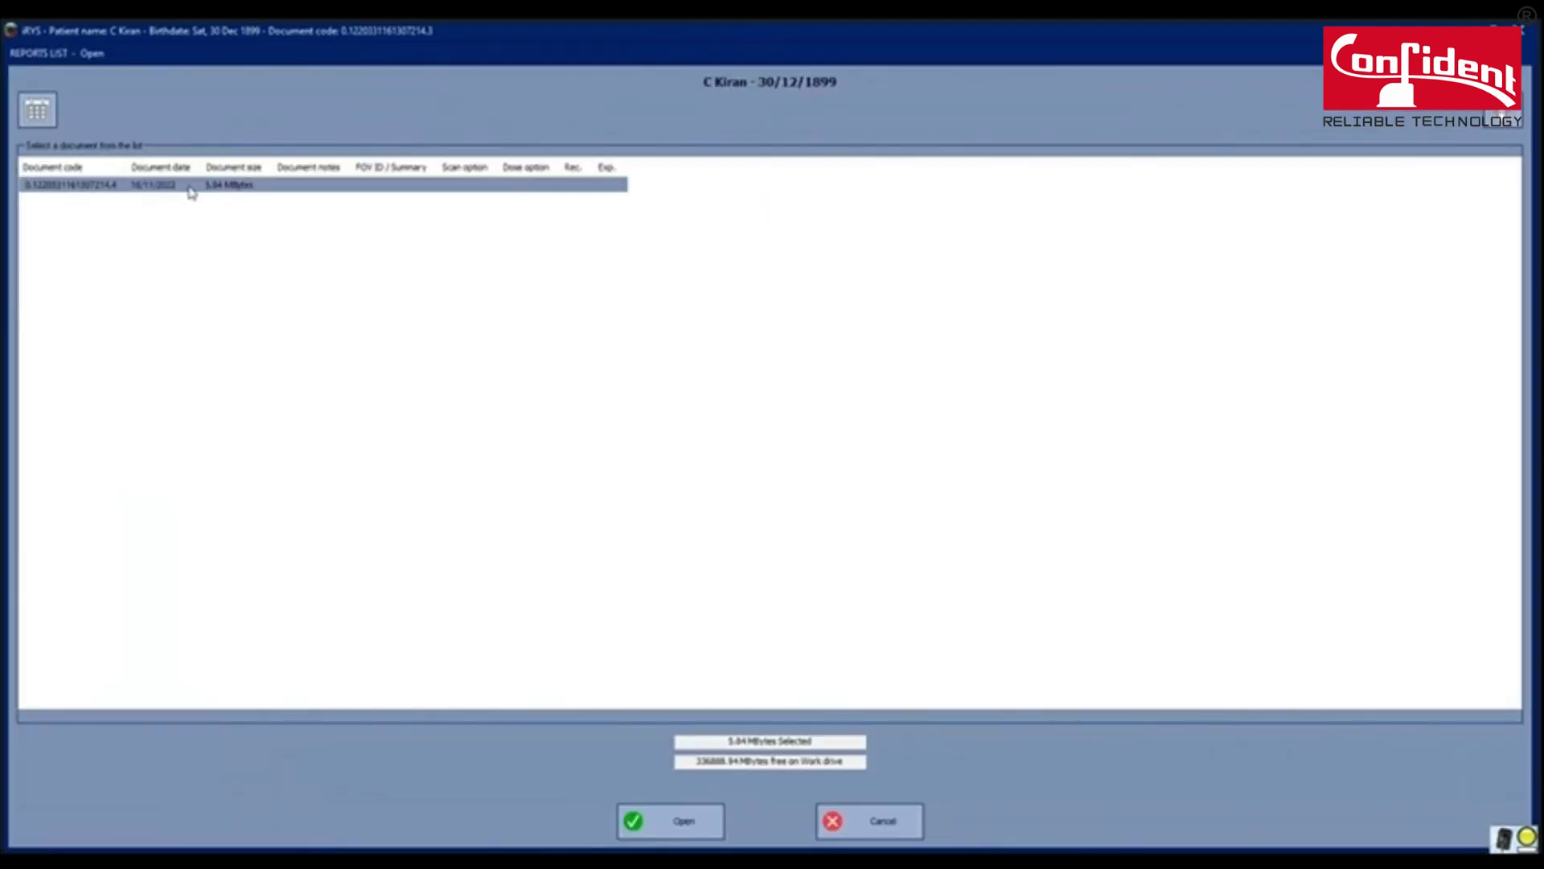
click(676, 822)
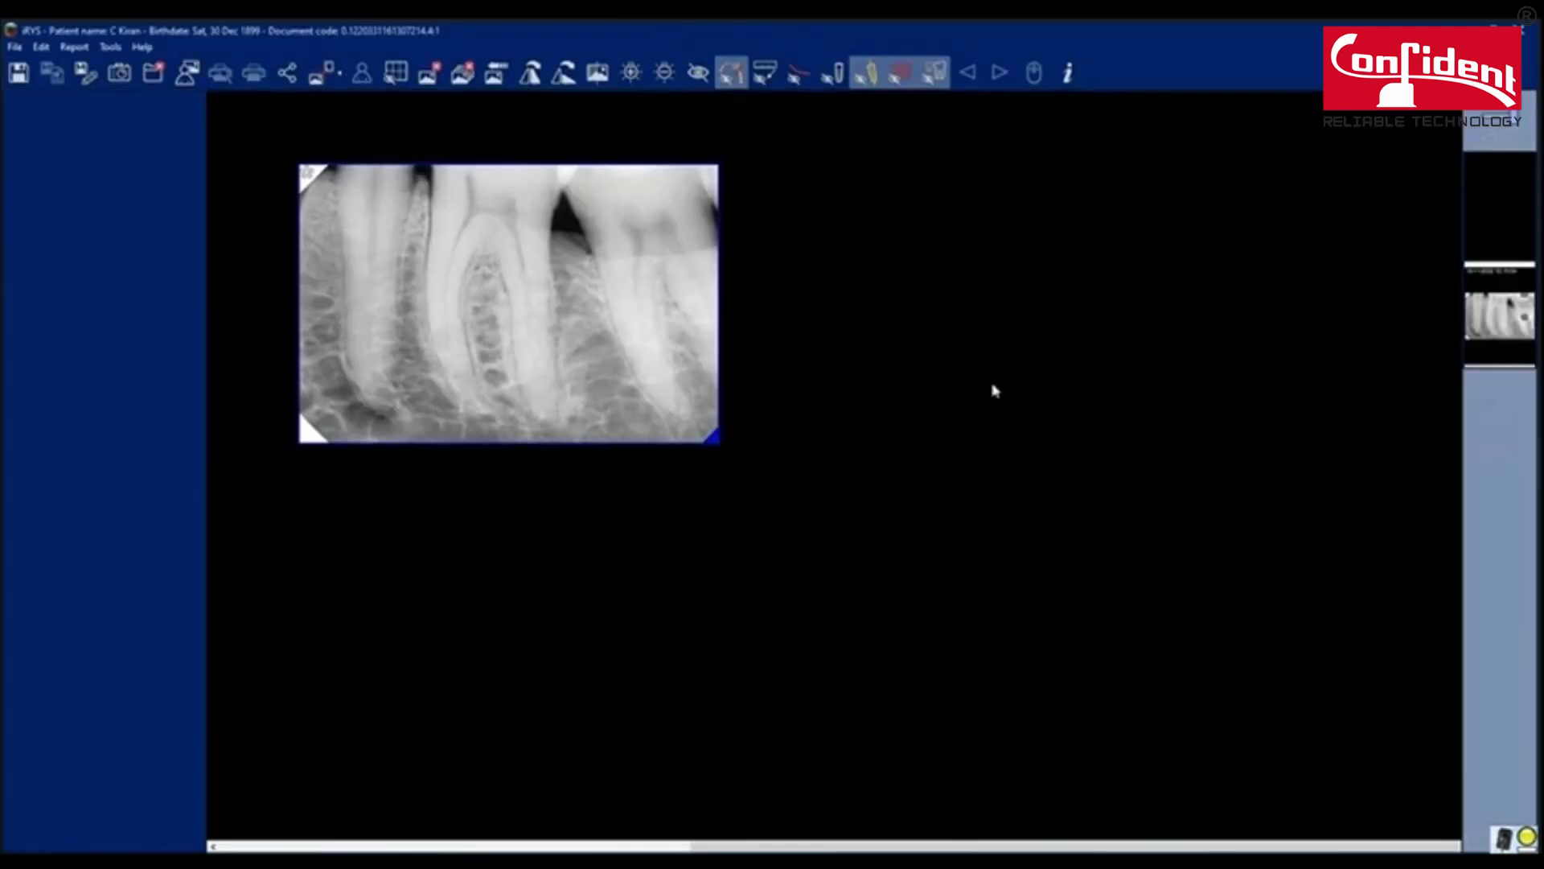